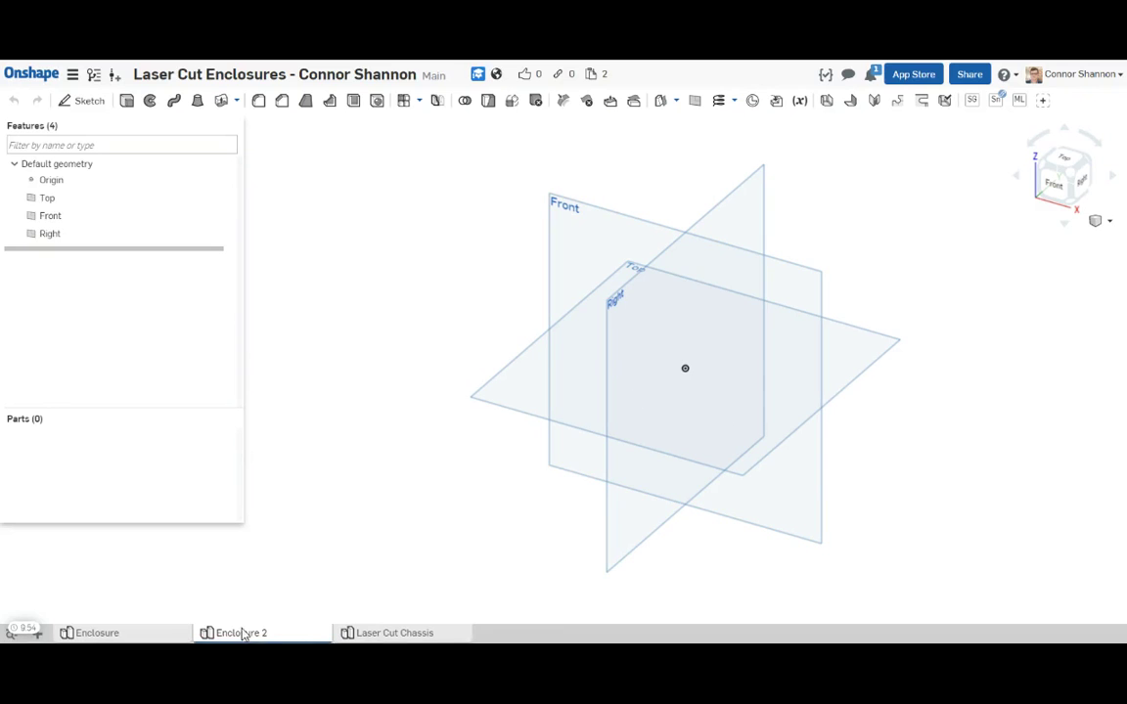
Inspect the existing Enclosure box model, orbiting and panning around its orange tab.
{"action": "left_click", "coordinate": [142, 637]}
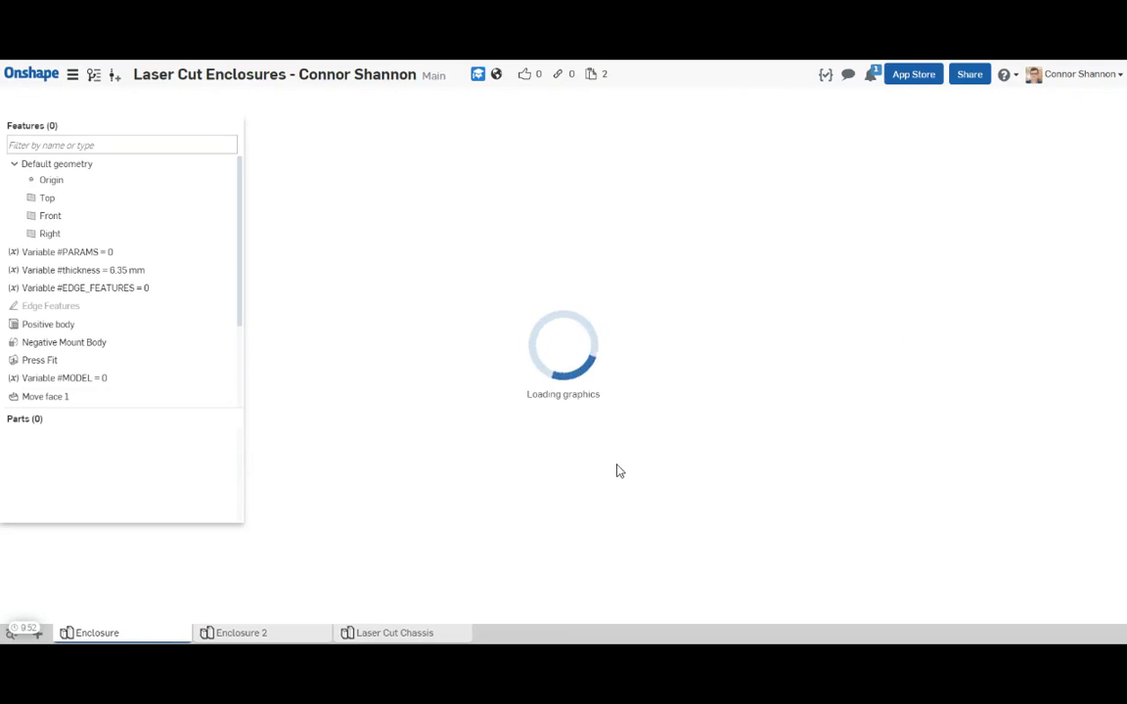
{"action": "right_click_drag", "start_coordinate": [622, 467], "coordinate": [719, 343]}
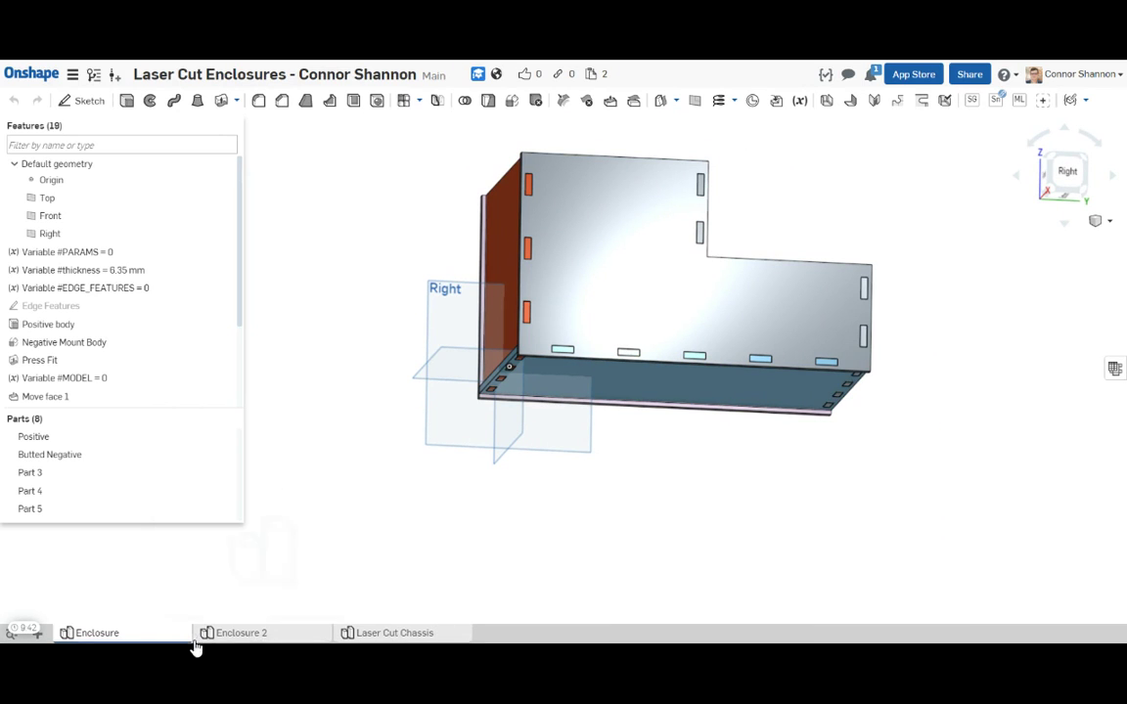
{"action": "left_click", "coordinate": [241, 633]}
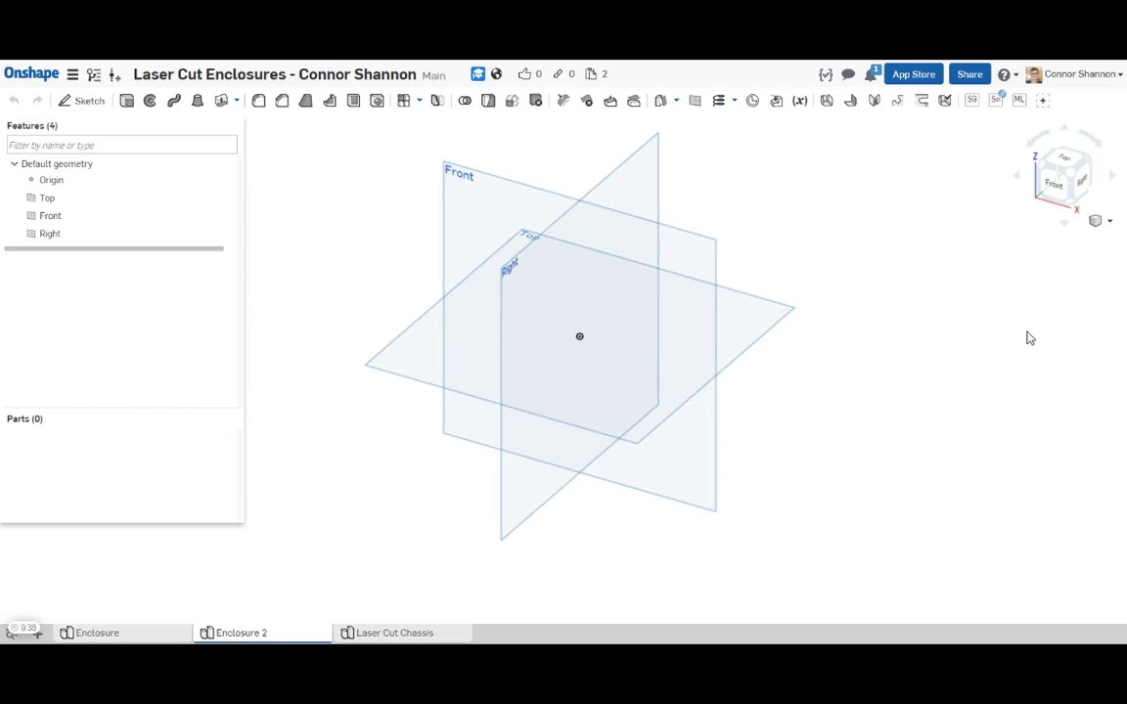
{"action": "left_click", "coordinate": [158, 646]}
{"action": "scroll", "coordinate": [546, 320], "scroll_direction": "up", "scroll_amount": 5}
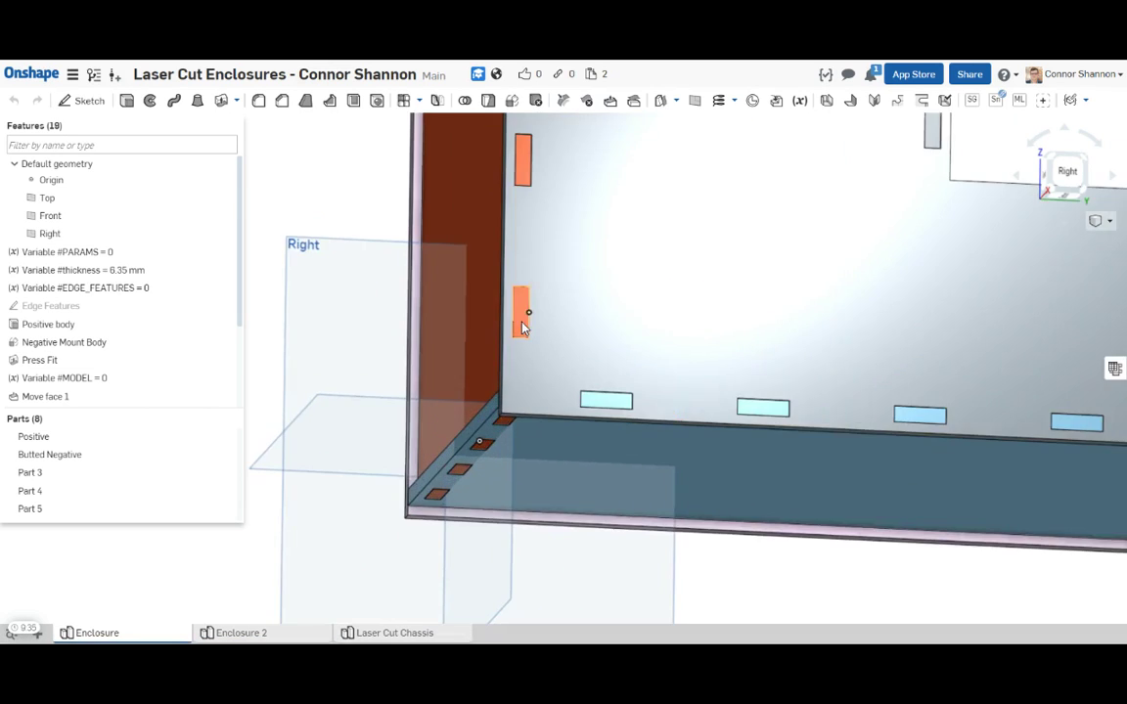
{"action": "scroll", "coordinate": [523, 323], "scroll_direction": "up", "scroll_amount": 8}
{"action": "right_click_drag", "start_coordinate": [523, 317], "coordinate": [545, 334]}
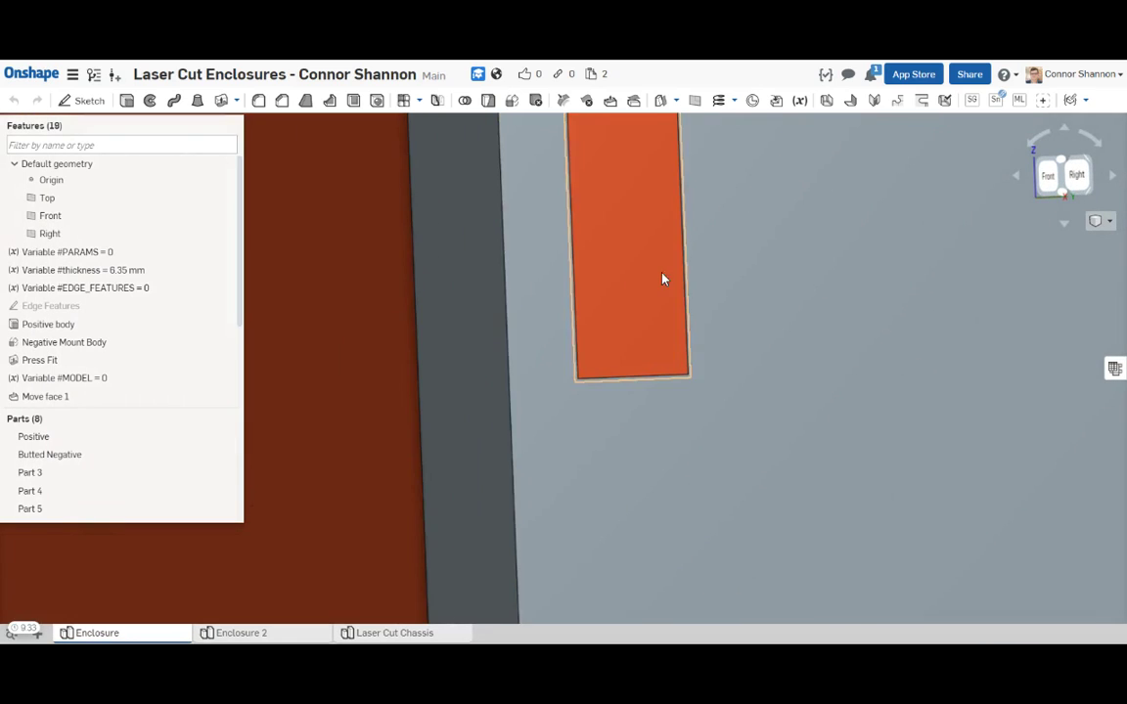
{"action": "right_click_drag", "start_coordinate": [662, 279], "coordinate": [572, 330]}
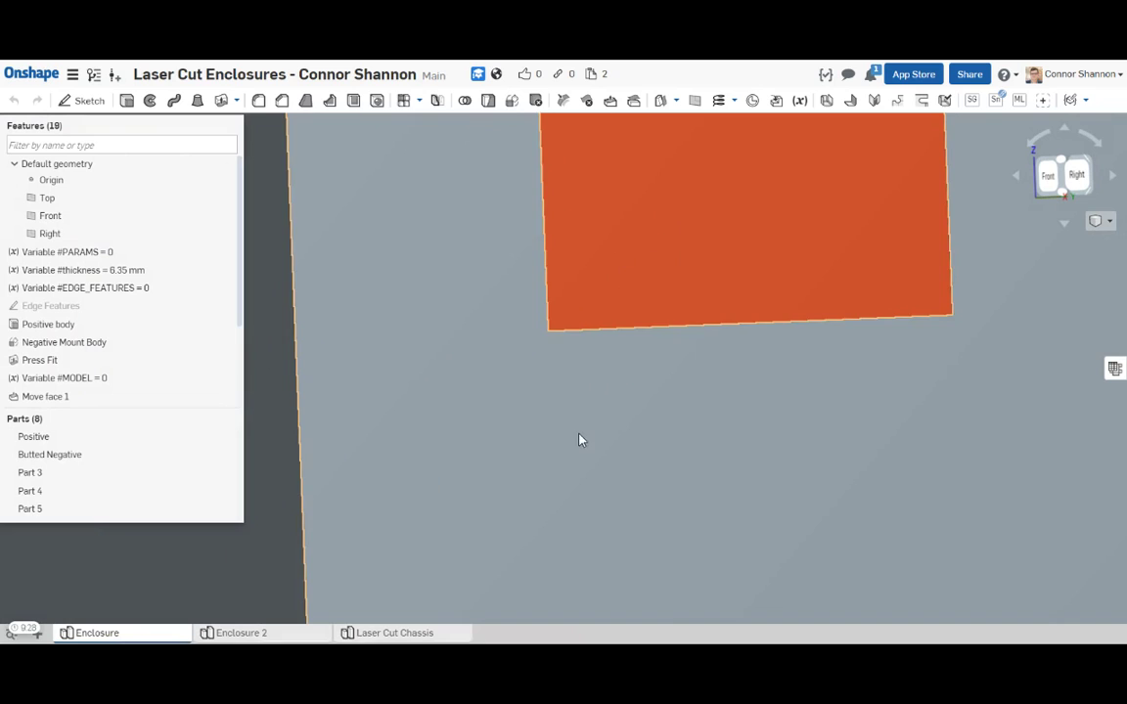
{"action": "right_click_drag", "start_coordinate": [638, 260], "coordinate": [692, 179]}
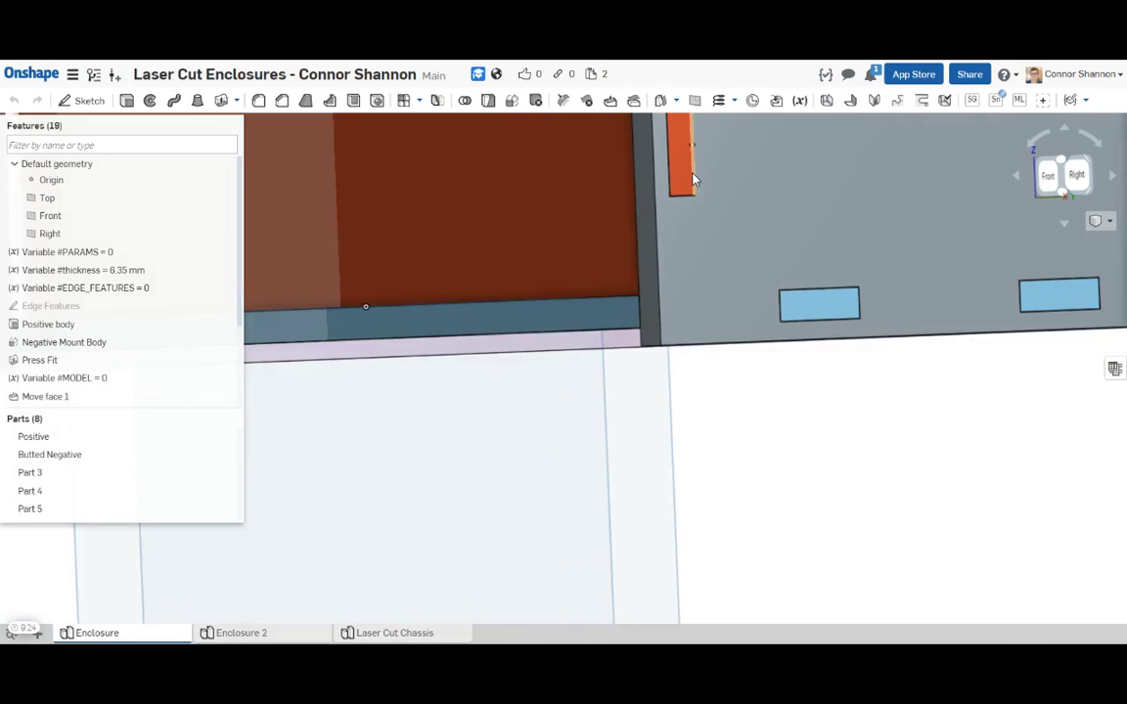
{"action": "middle_click_drag", "start_coordinate": [693, 179], "coordinate": [646, 378]}
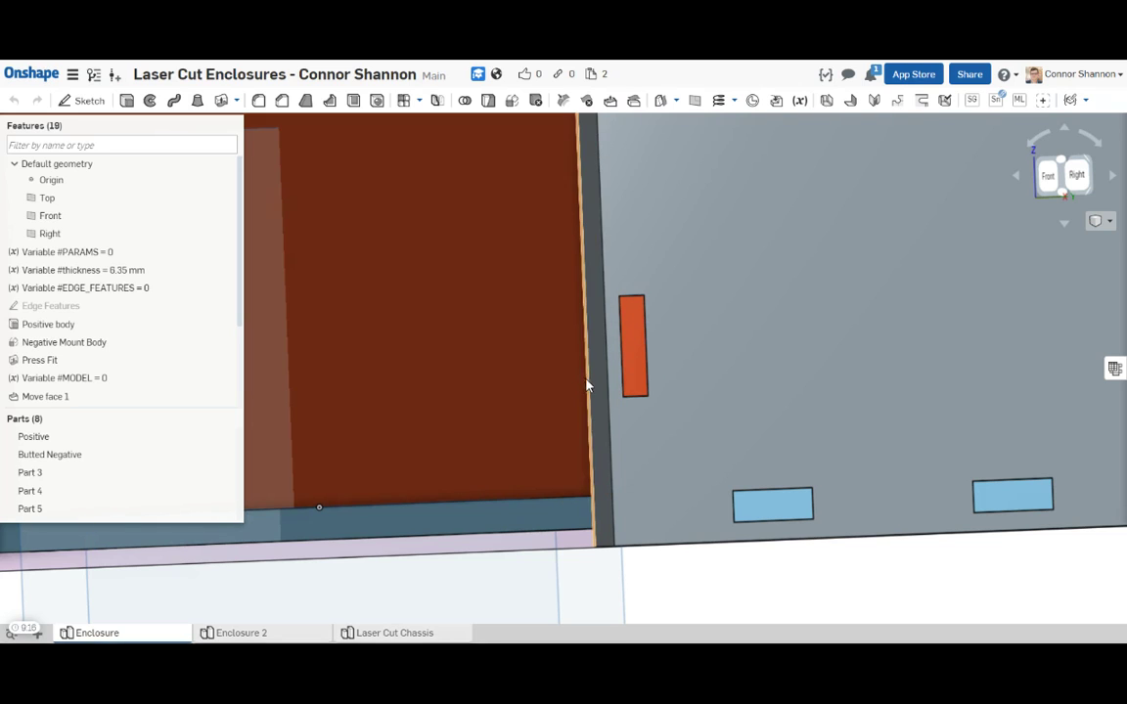
Back in the empty Enclosure 2 studio, orbit until the Front plane faces you.
{"action": "left_click", "coordinate": [238, 634]}
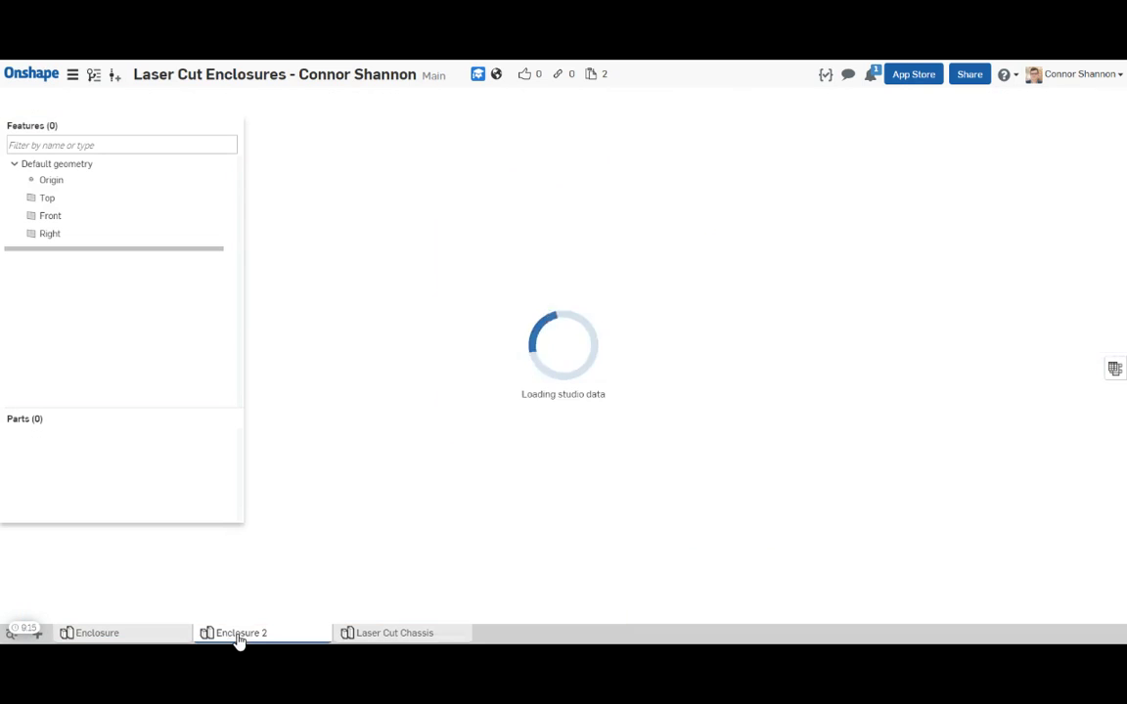
{"action": "scroll", "coordinate": [661, 370], "scroll_direction": "up", "scroll_amount": 3}
{"action": "scroll", "coordinate": [1016, 272], "scroll_direction": "up", "scroll_amount": 1}
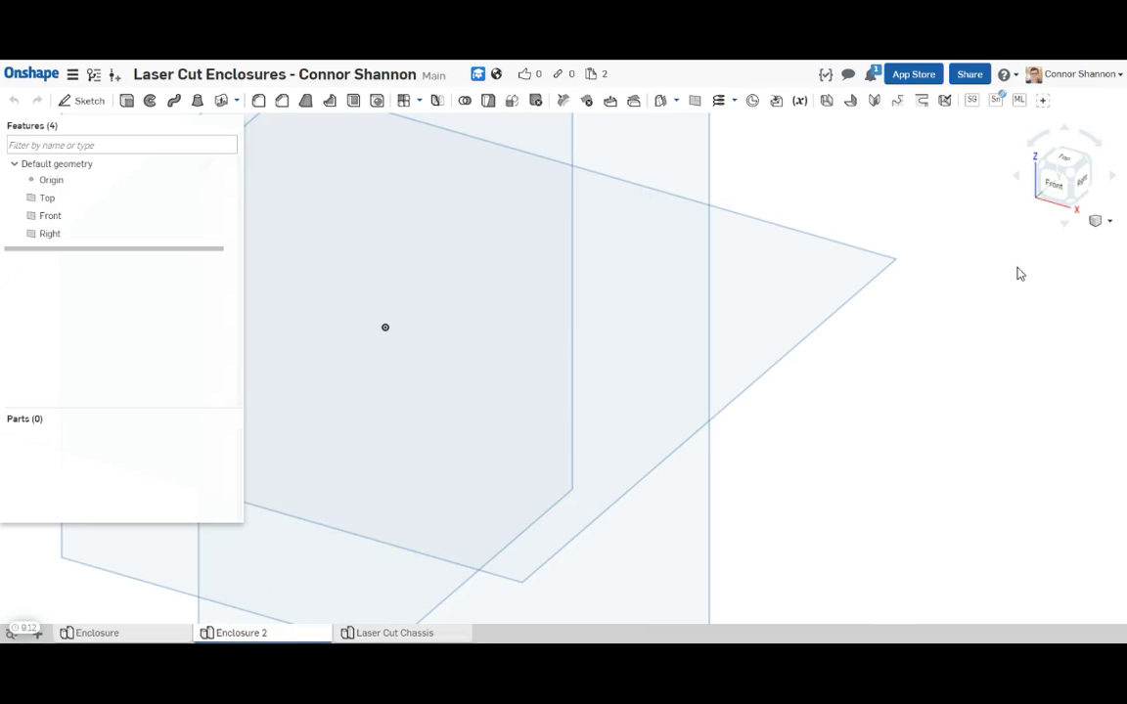
{"action": "scroll", "coordinate": [1031, 189], "scroll_direction": "down", "scroll_amount": 4}
{"action": "right_click_drag", "start_coordinate": [645, 217], "coordinate": [621, 325]}
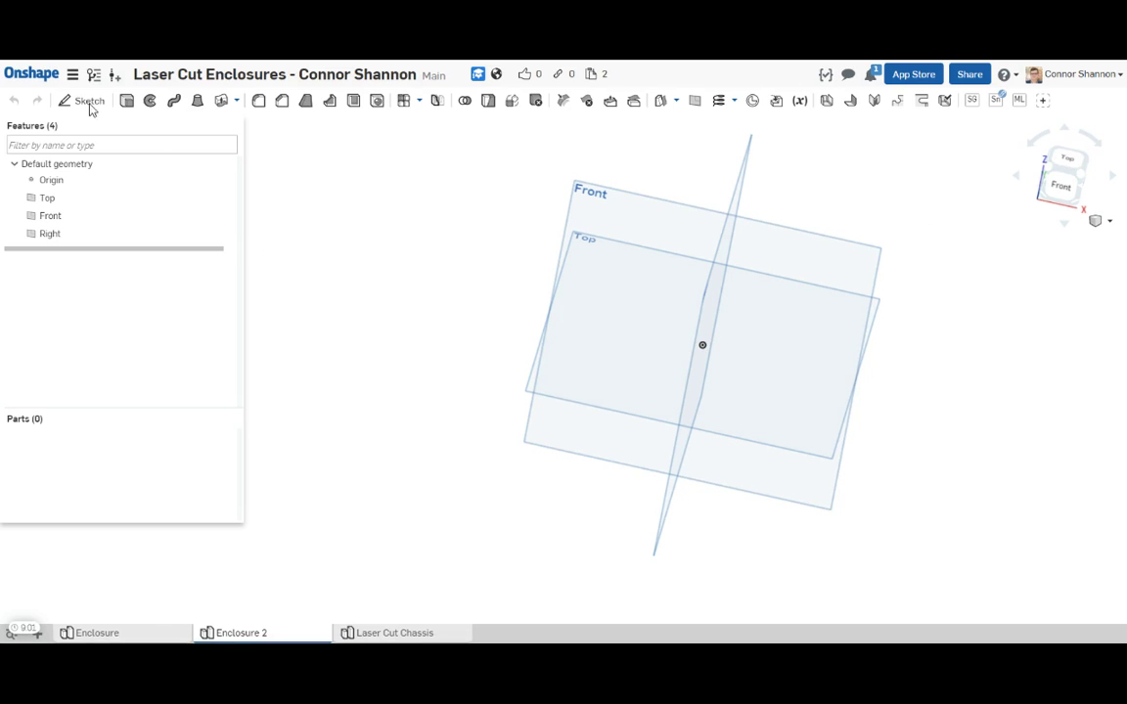
Add a variable named thickness with value 3 mm.
{"action": "left_click", "coordinate": [799, 101]}
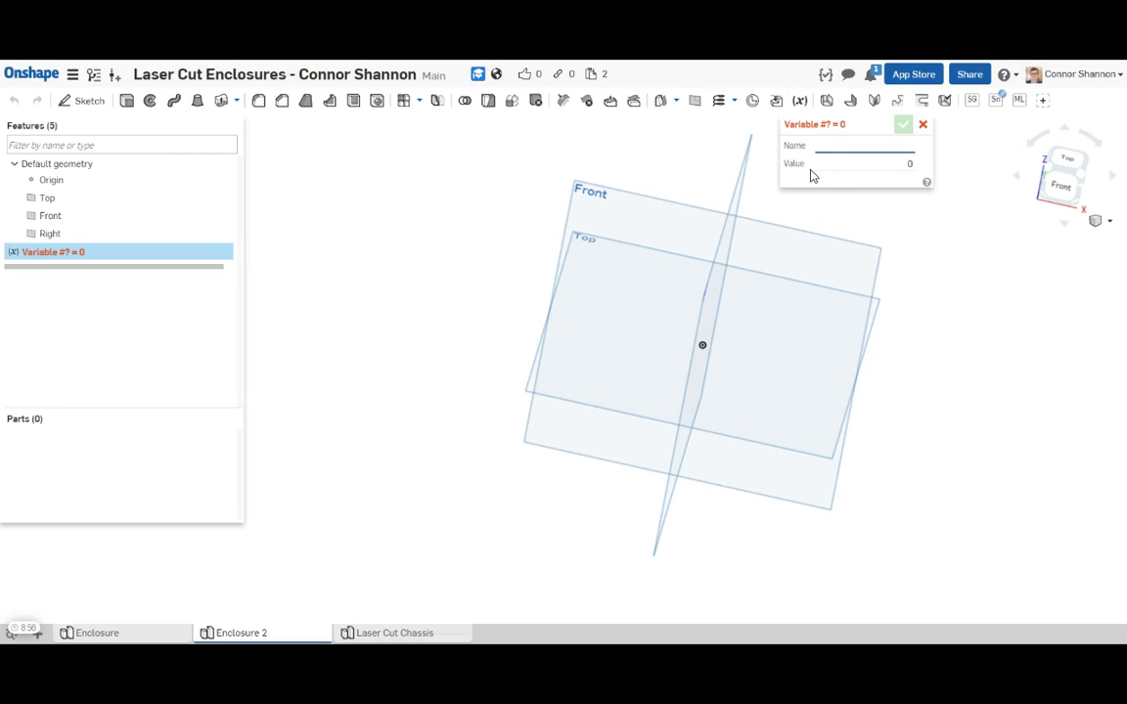
{"action": "key", "text": "Tab"}
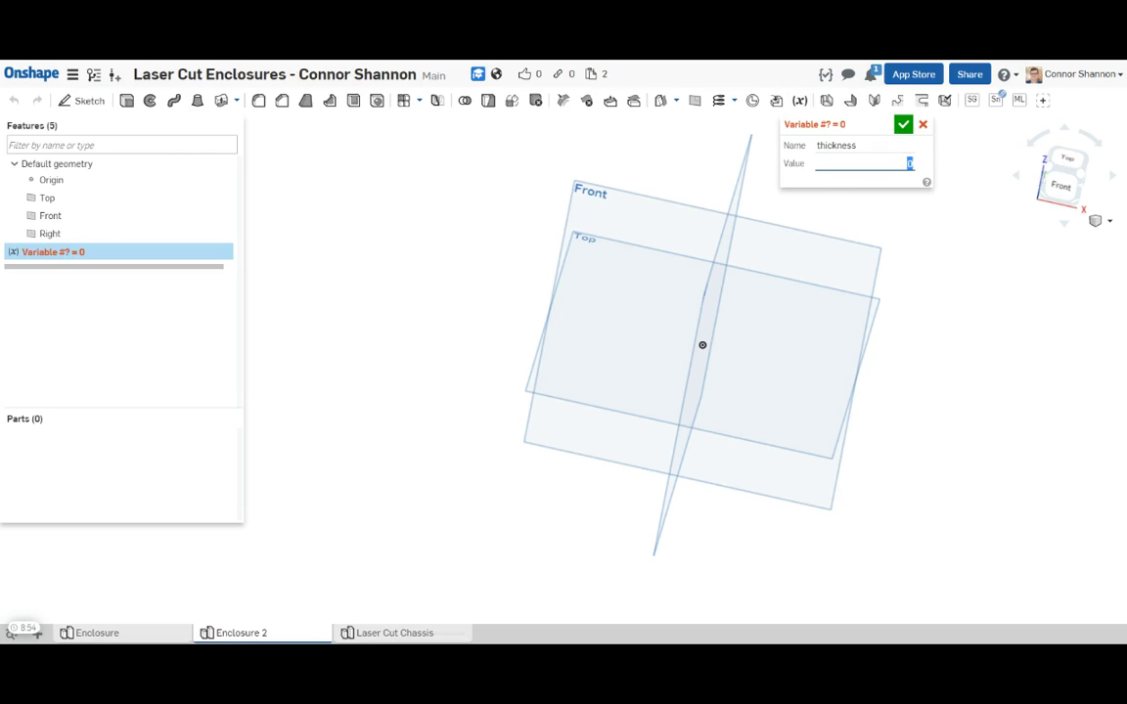
{"action": "type", "text": "3mm"}
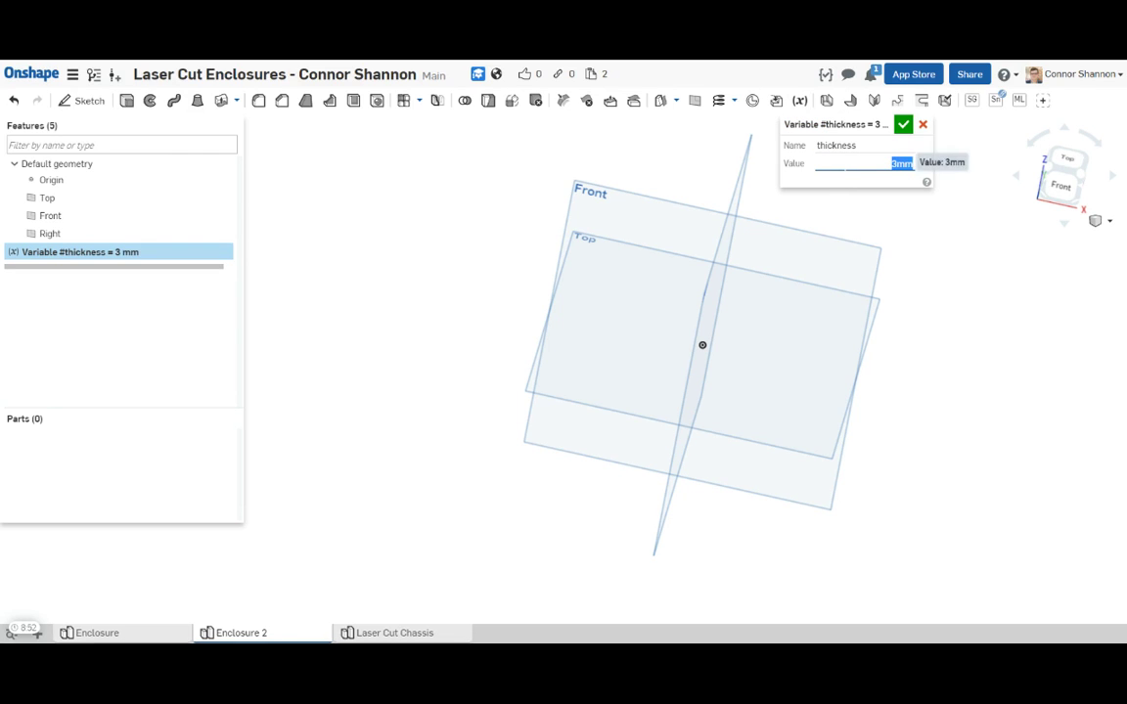
{"action": "left_click", "coordinate": [903, 125]}
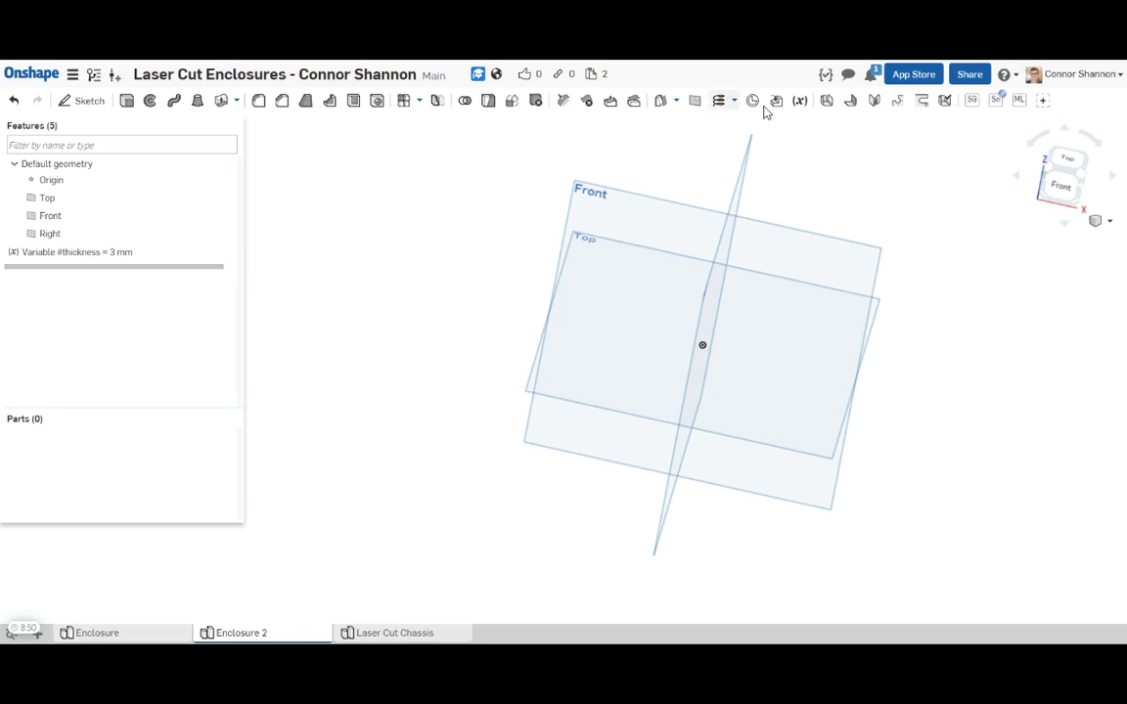
Add a second variable named laser_offset with value 0.15 mm.
{"action": "left_click", "coordinate": [800, 102]}
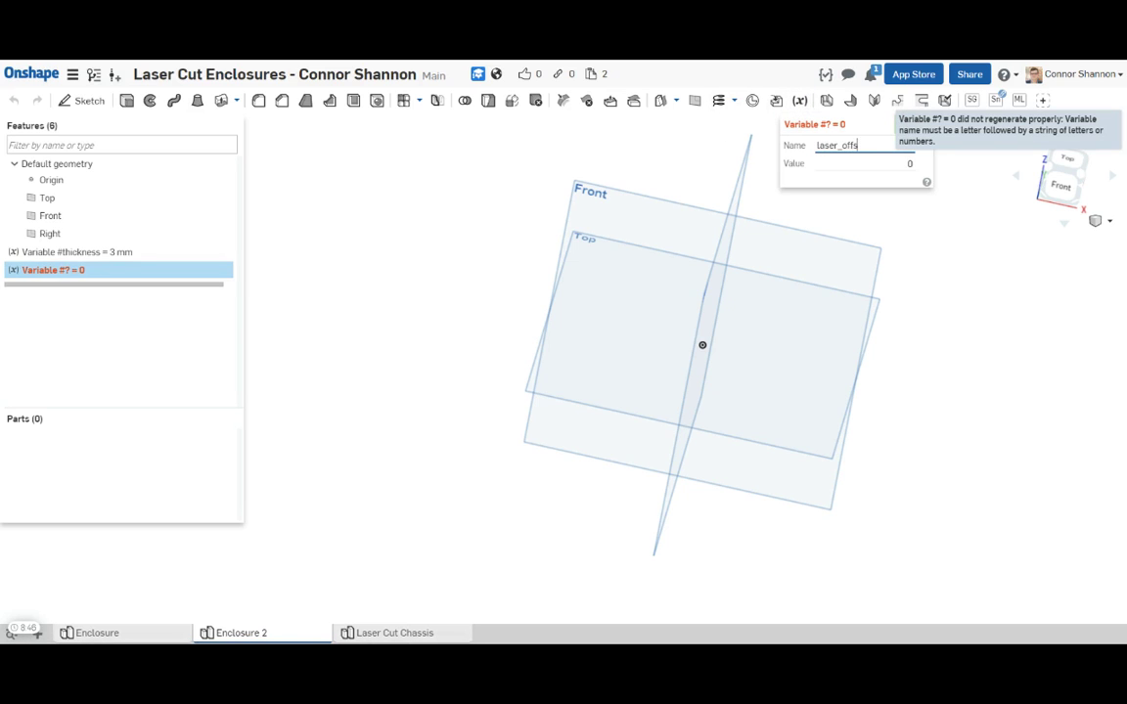
{"action": "key", "text": "Tab"}
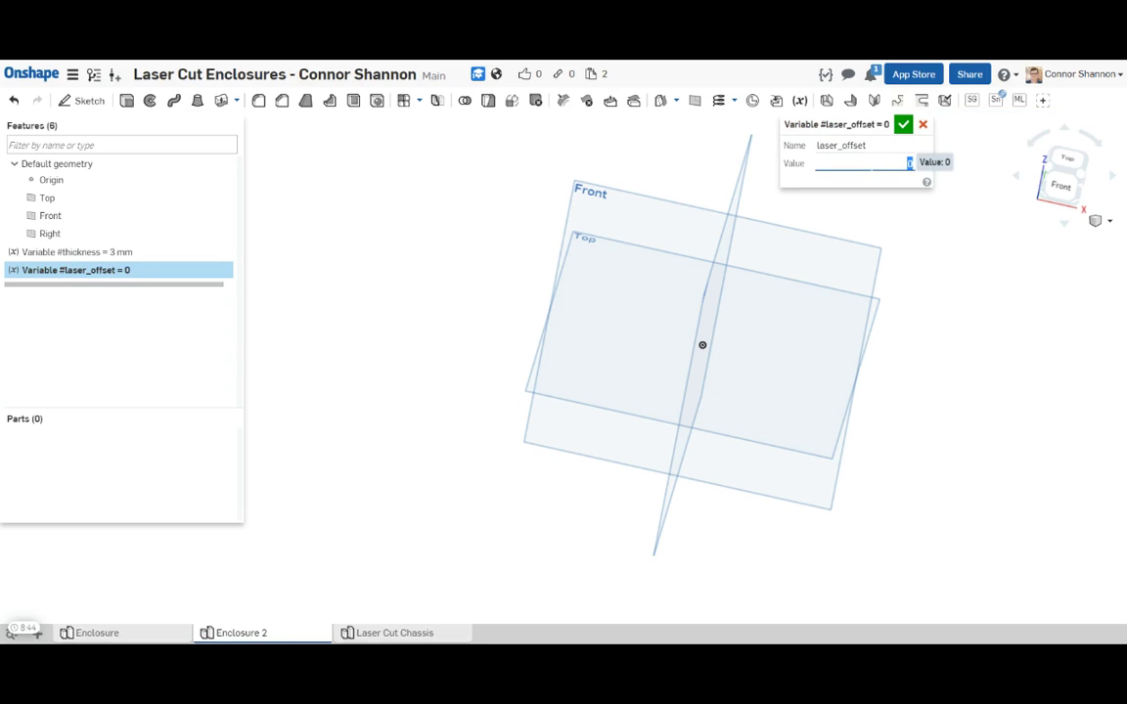
{"action": "type", "text": "0.15mm"}
{"action": "key", "text": "Return"}
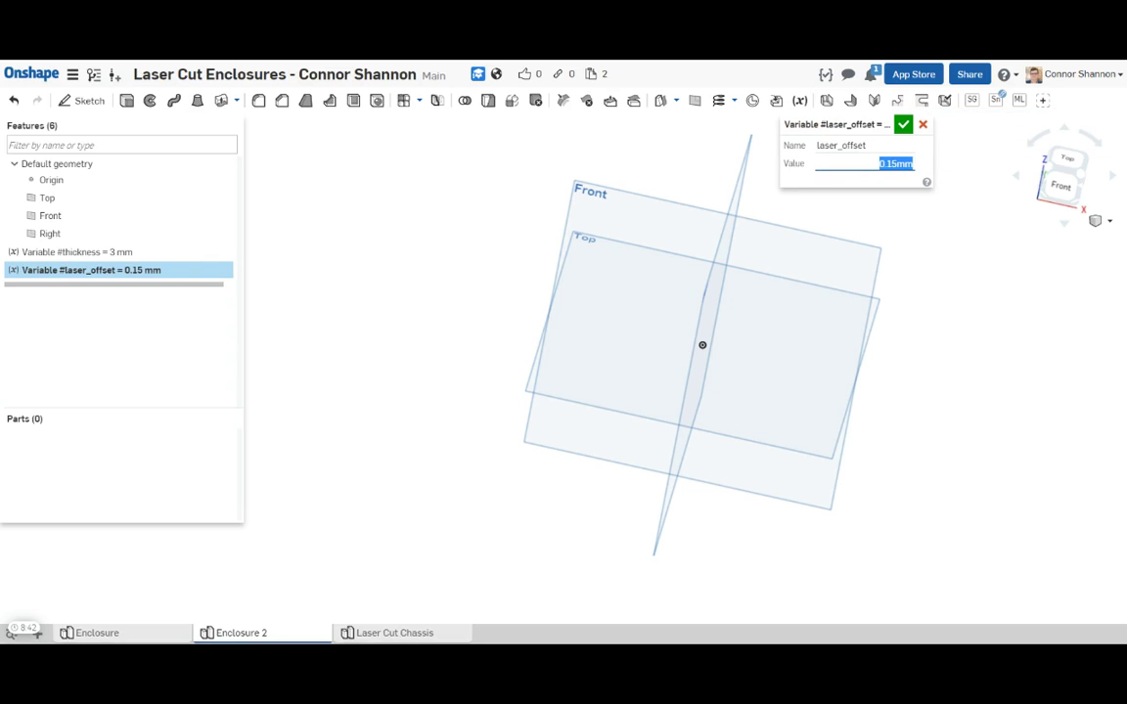
{"action": "left_click", "coordinate": [904, 125]}
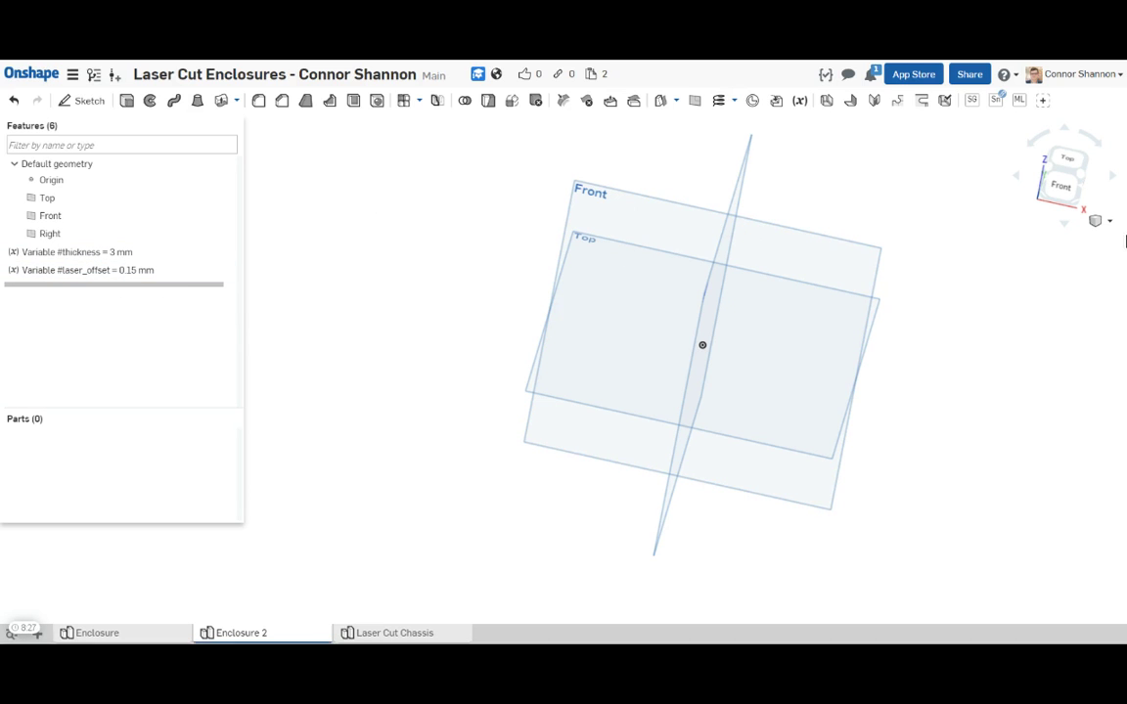
Draw a center-point rectangle on the Top plane, centred on the origin.
{"action": "key", "text": "shift+5"}
{"action": "left_click", "coordinate": [89, 100]}
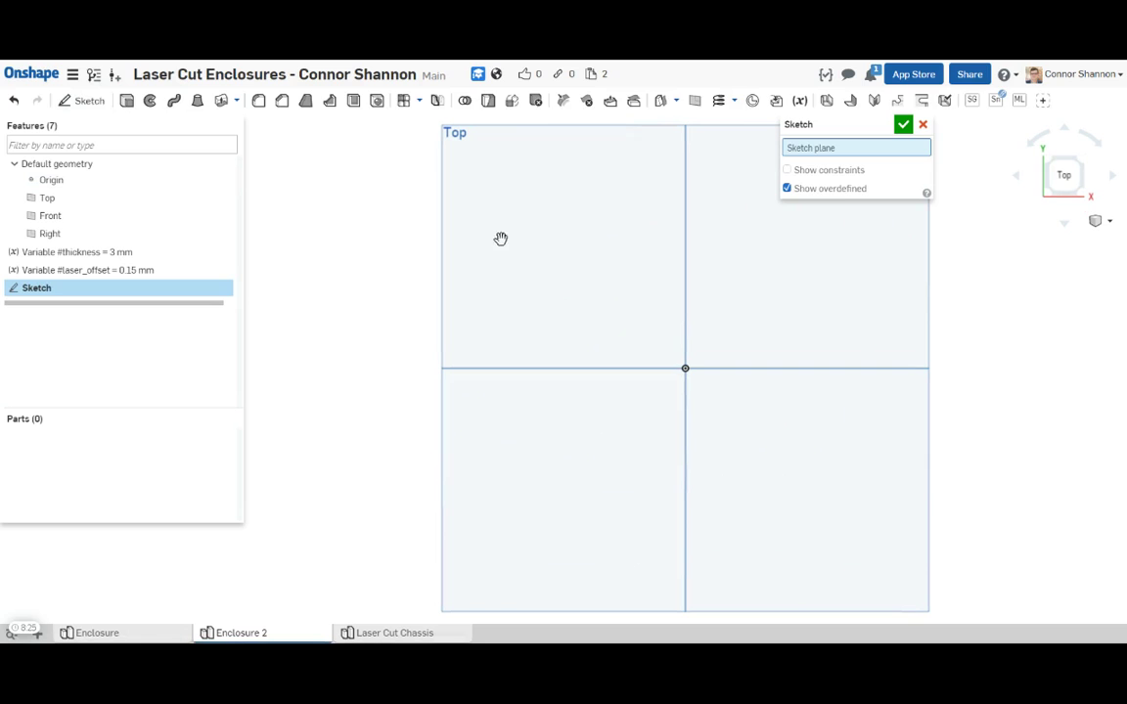
{"action": "left_click", "coordinate": [465, 224]}
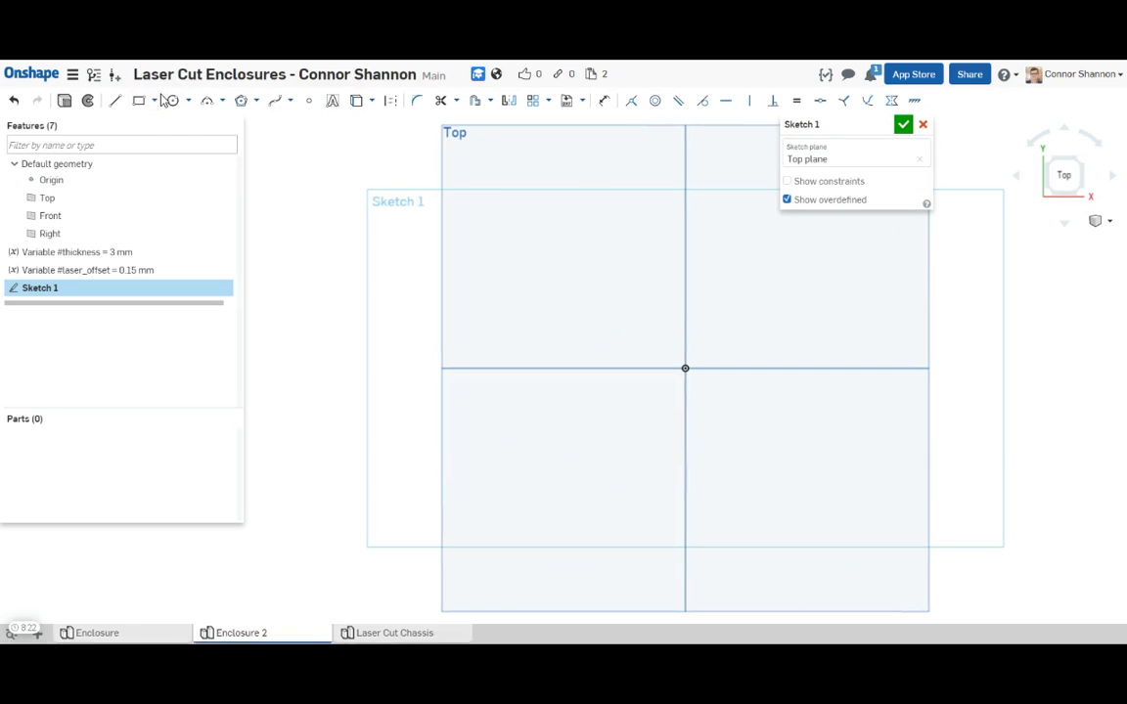
{"action": "left_click", "coordinate": [154, 101]}
{"action": "left_click", "coordinate": [152, 144]}
{"action": "left_click", "coordinate": [683, 368]}
{"action": "left_click", "coordinate": [754, 378]}
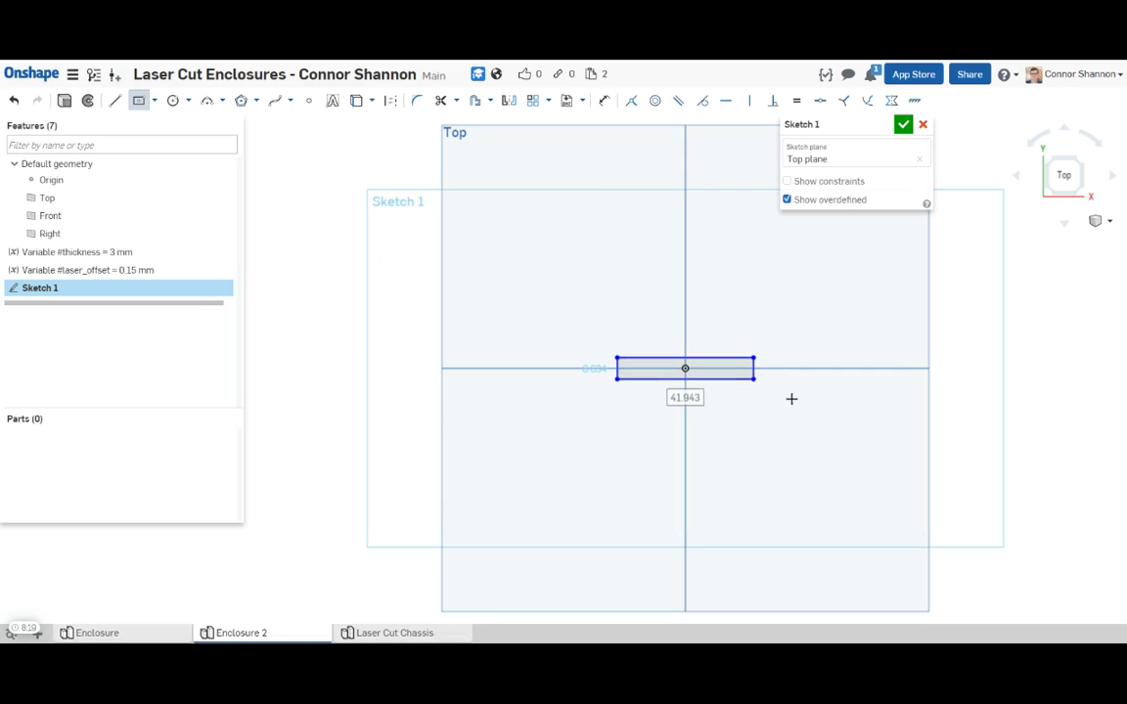
Dimension the rectangle's height to #thickness and its width to 15 mm.
{"action": "key", "text": "d"}
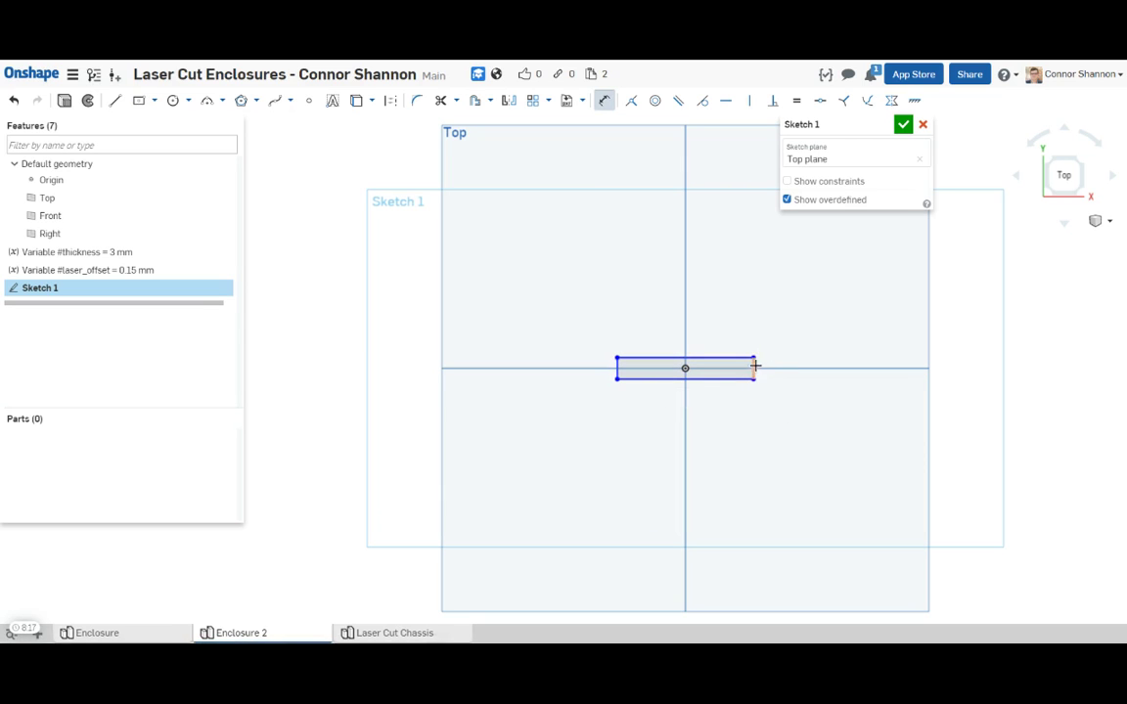
{"action": "key", "text": "Escape"}
{"action": "left_click", "coordinate": [756, 370]}
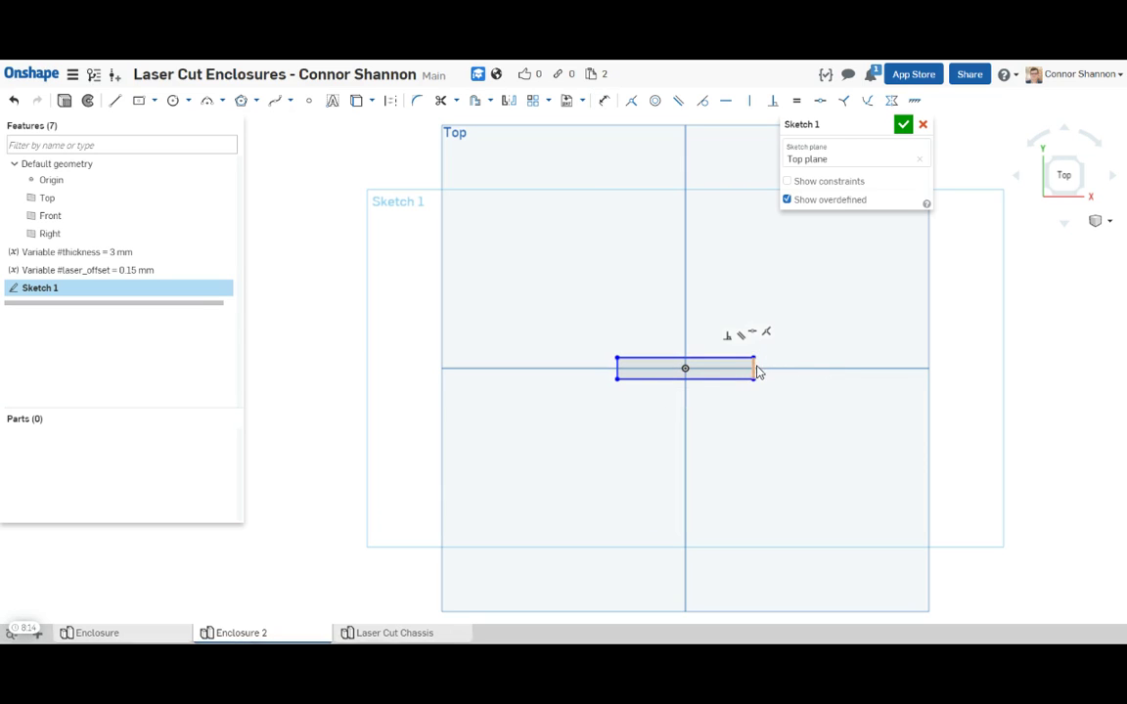
{"action": "key", "text": "d"}
{"action": "left_click", "coordinate": [753, 367]}
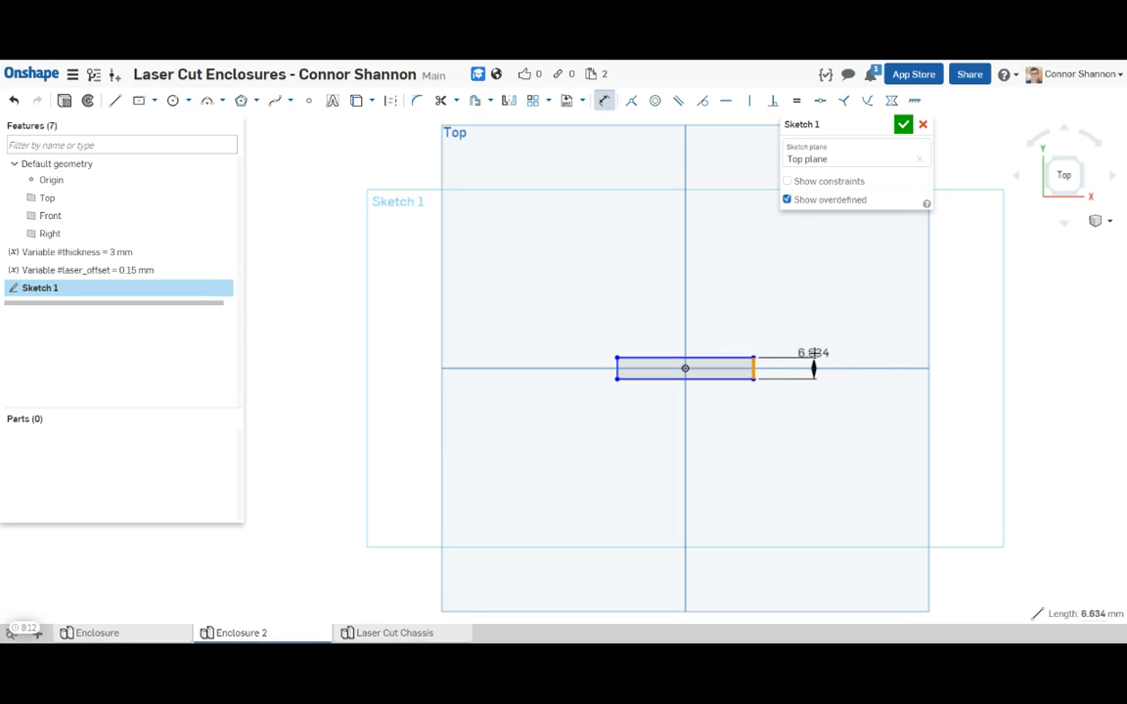
{"action": "left_click", "coordinate": [812, 369]}
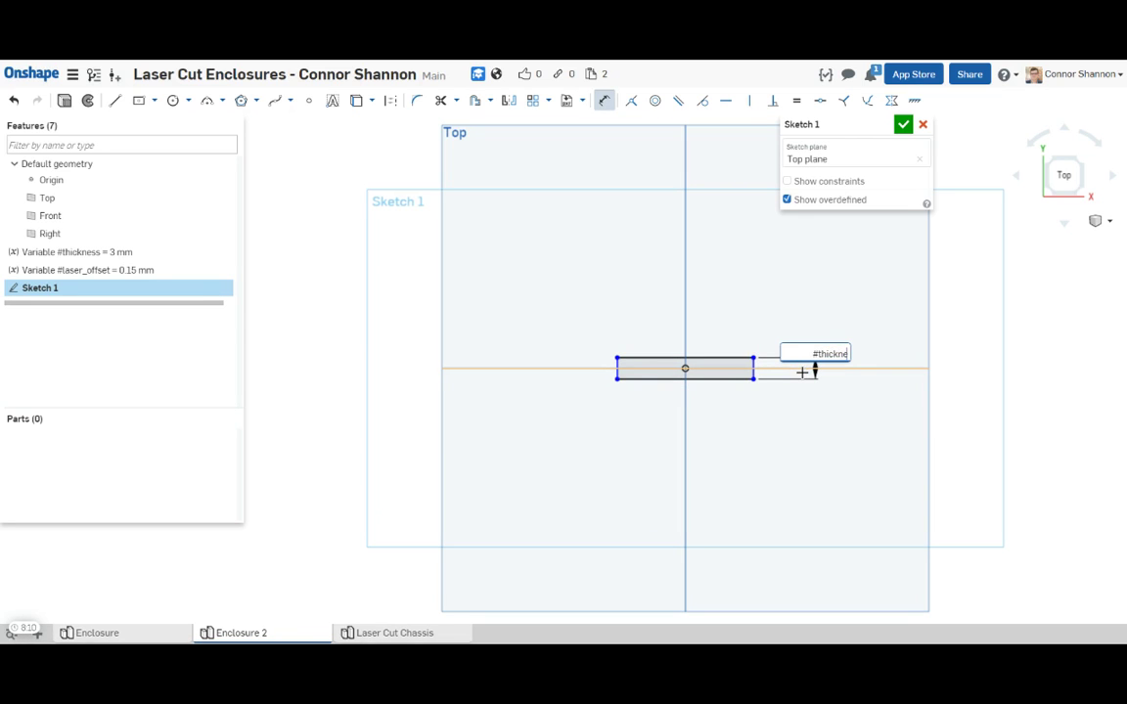
{"action": "key", "text": "Return"}
{"action": "scroll", "coordinate": [712, 377], "scroll_direction": "up", "scroll_amount": 5}
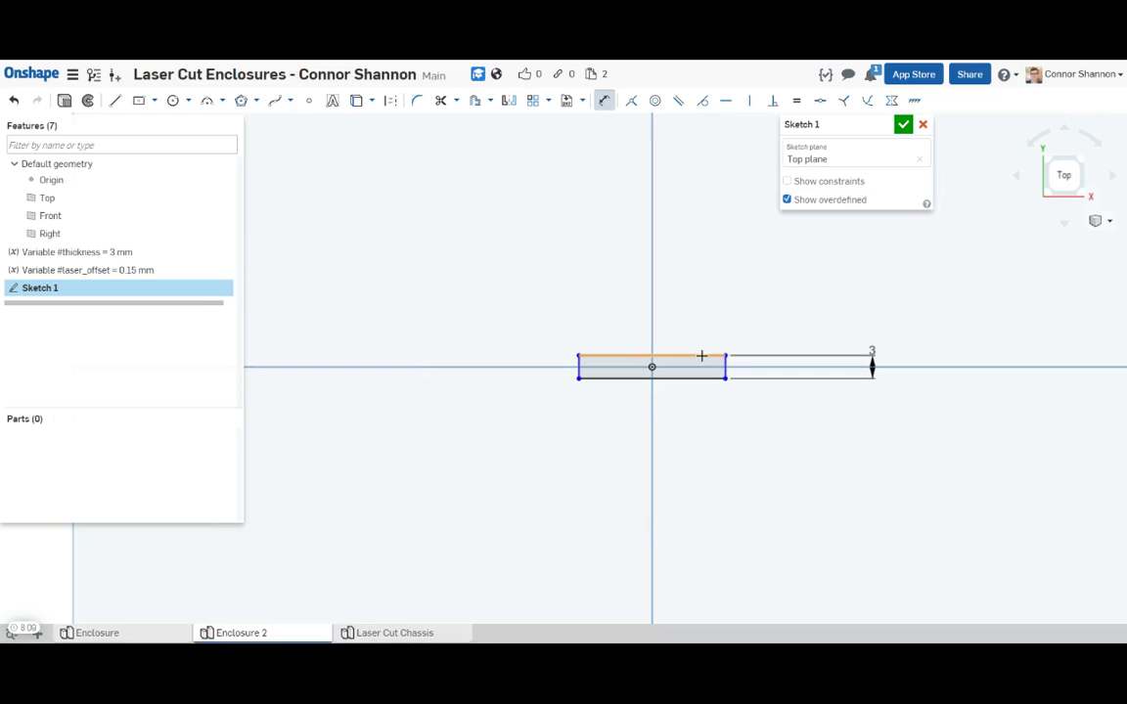
{"action": "left_click", "coordinate": [685, 355]}
{"action": "left_click", "coordinate": [693, 310]}
{"action": "type", "text": "15m"}
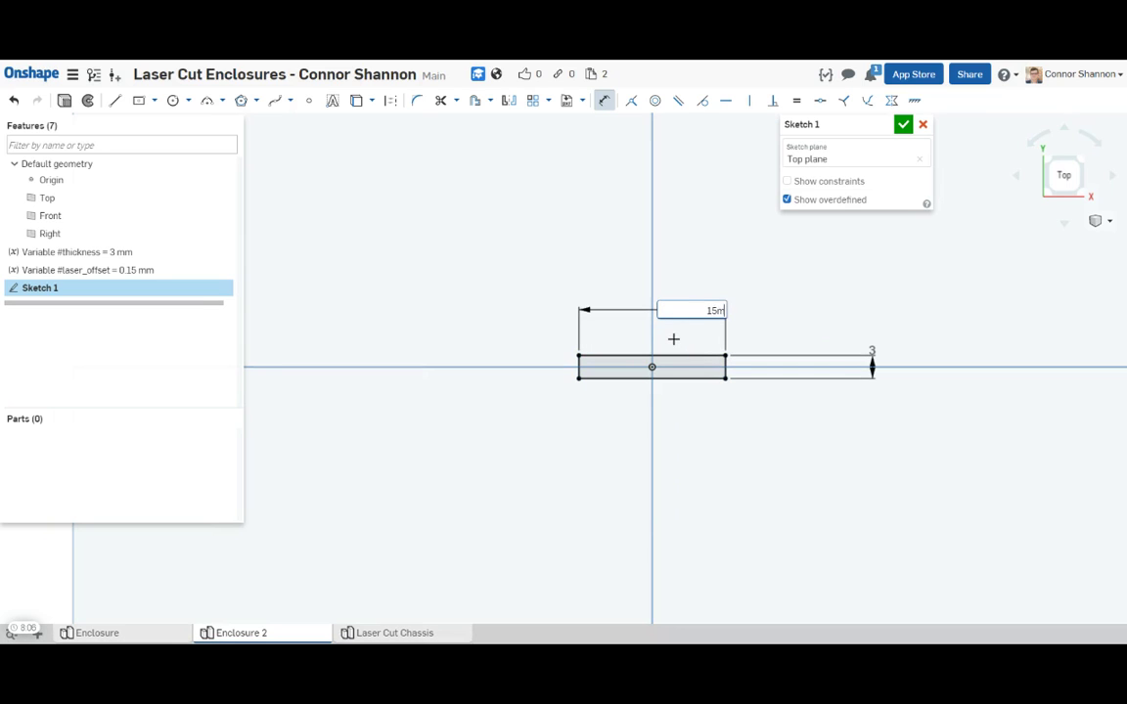
{"action": "type", "text": "m"}
{"action": "key", "text": "Return"}
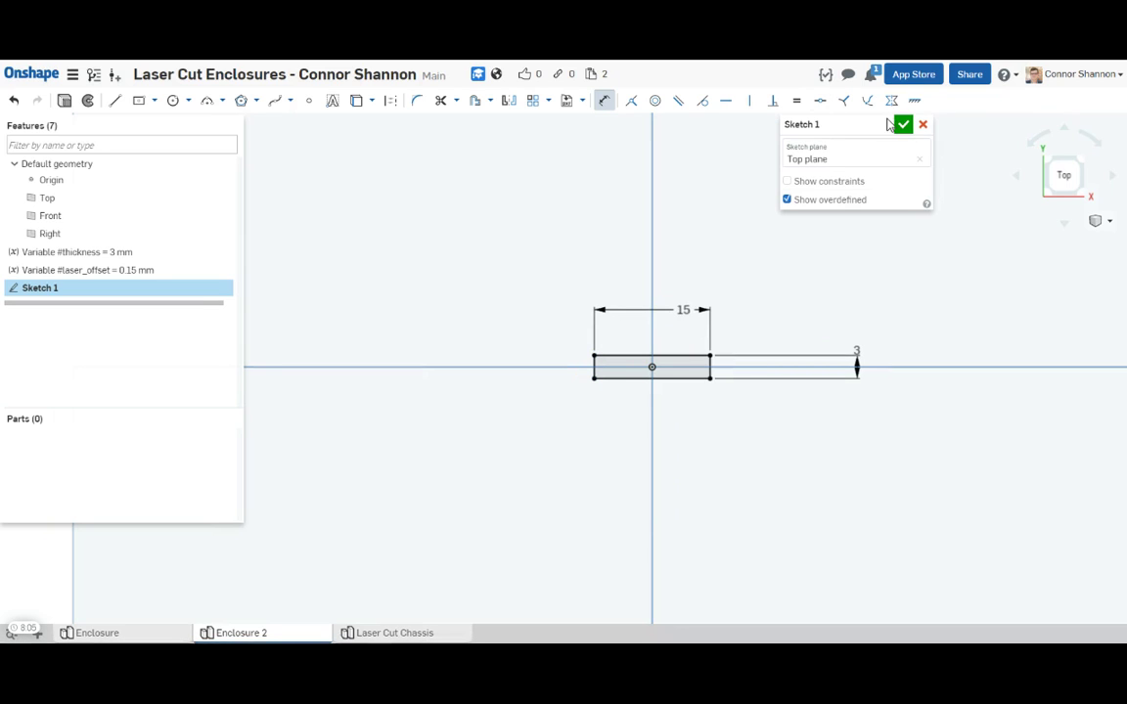
Name the sketch Tab and finish it.
{"action": "left_click", "coordinate": [802, 124]}
{"action": "type", "text": "Tab"}
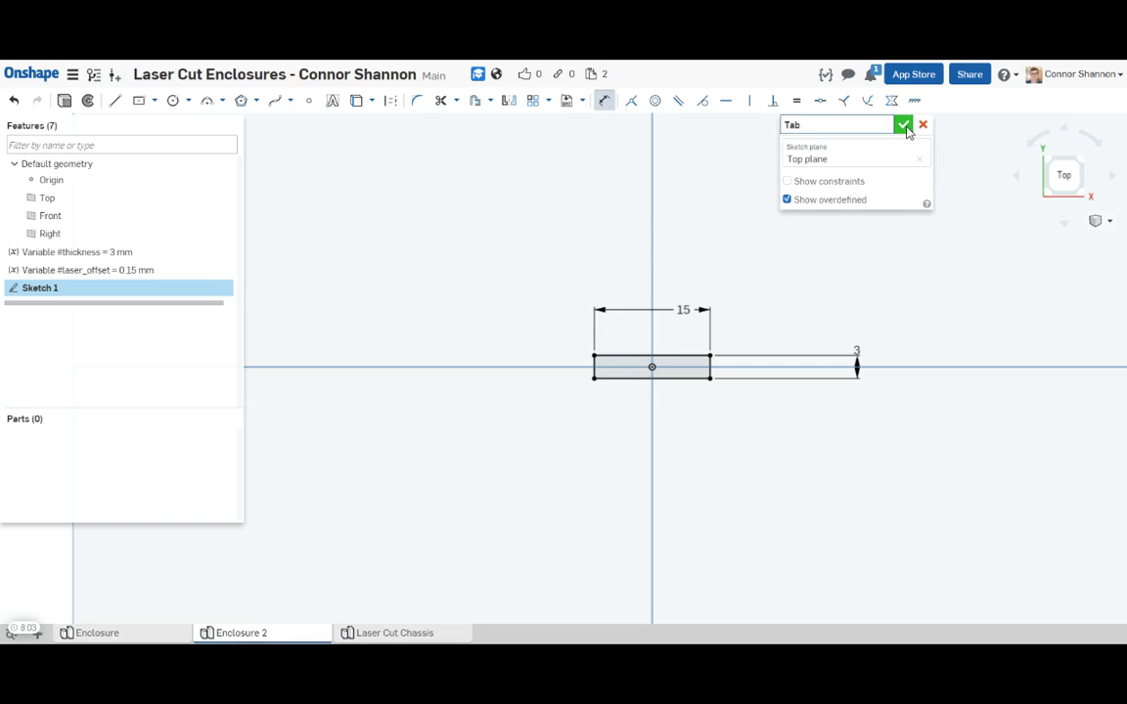
{"action": "left_click", "coordinate": [902, 124]}
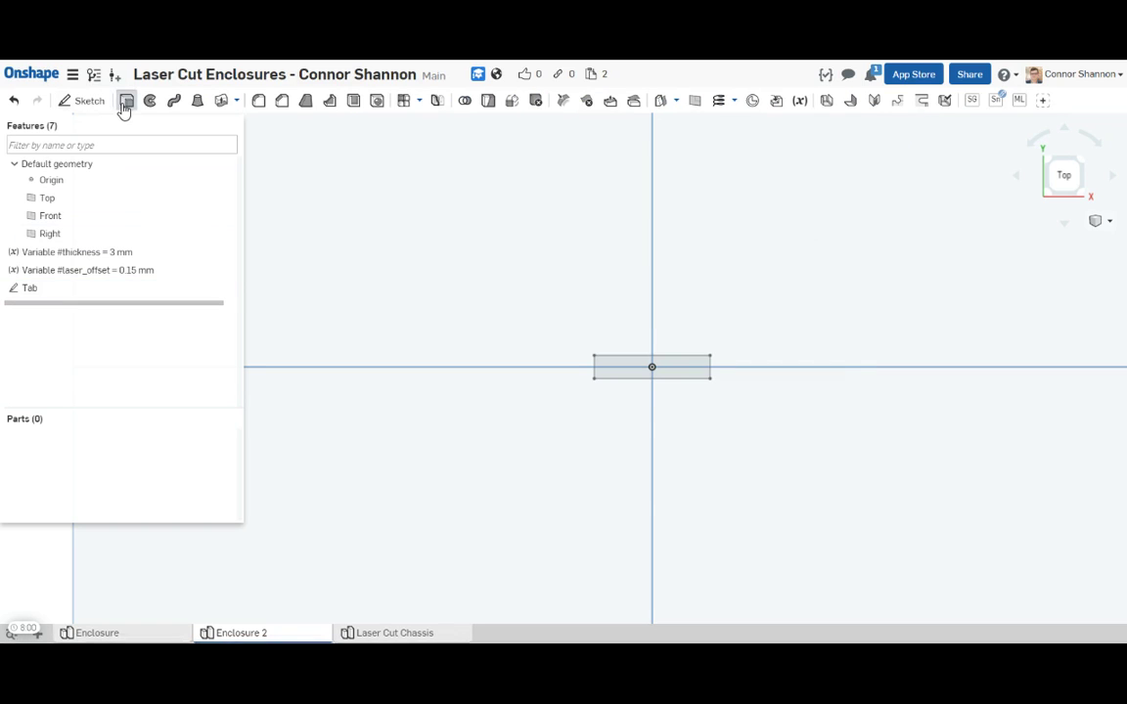
Extrude the Tab rectangle to a depth of #thickness + 0.1 mm.
{"action": "left_click", "coordinate": [126, 101]}
{"action": "left_click", "coordinate": [627, 377]}
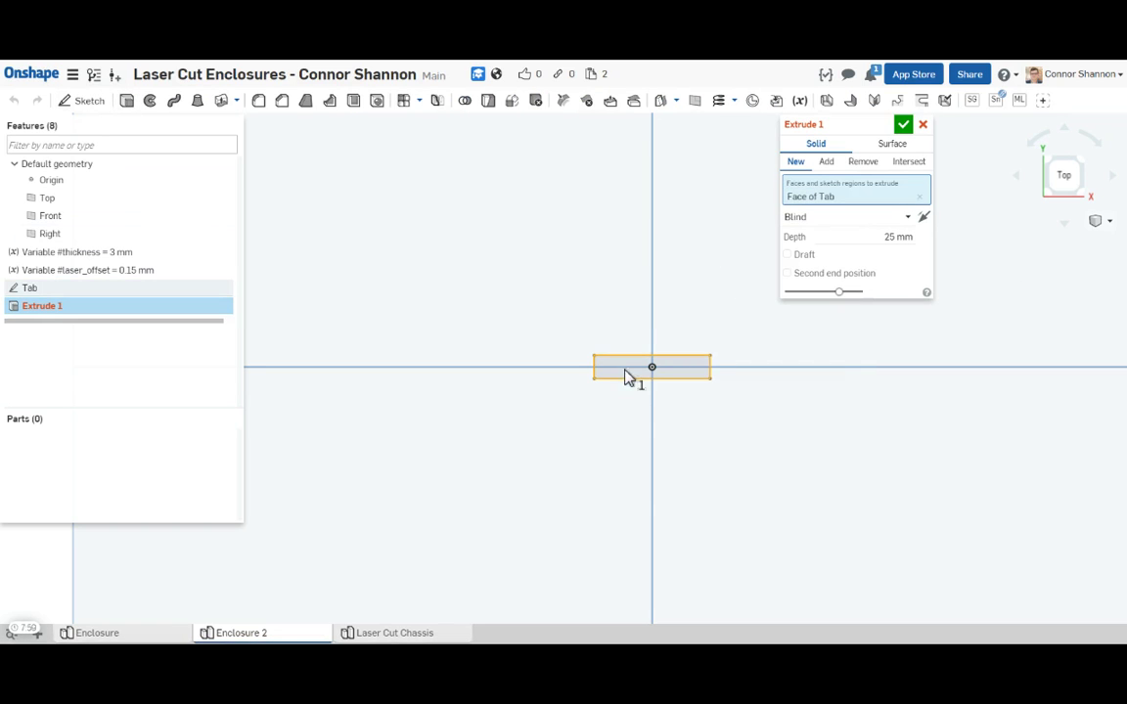
{"action": "left_click", "coordinate": [898, 236]}
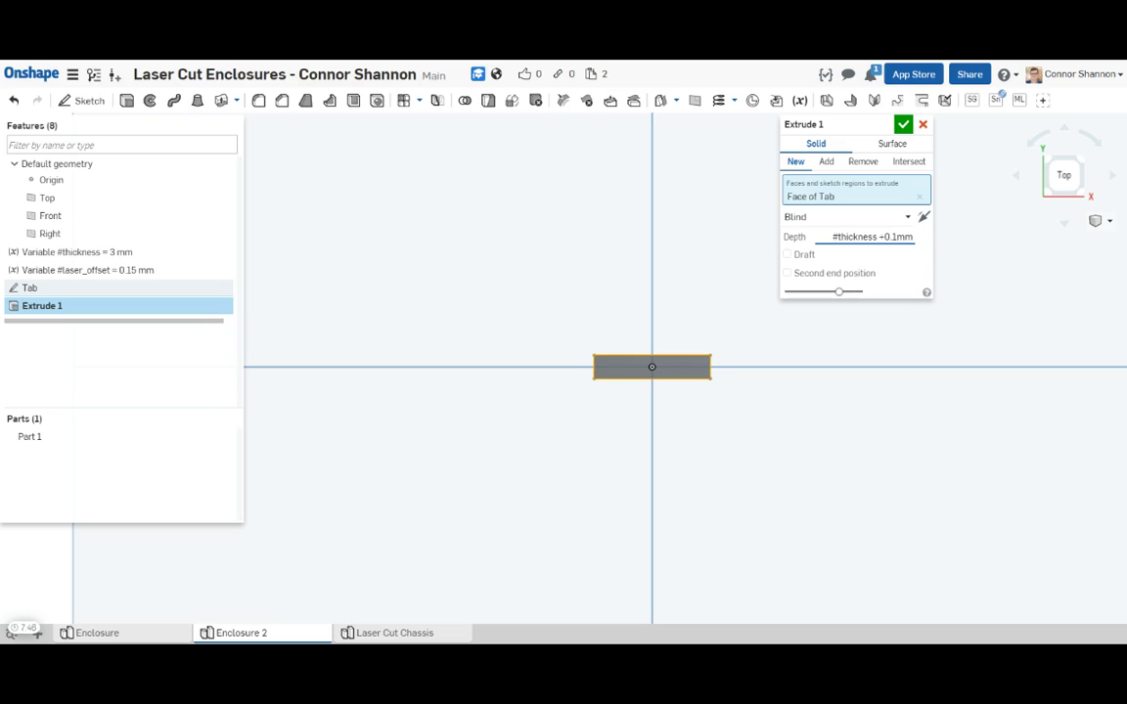
{"action": "left_click", "coordinate": [872, 237]}
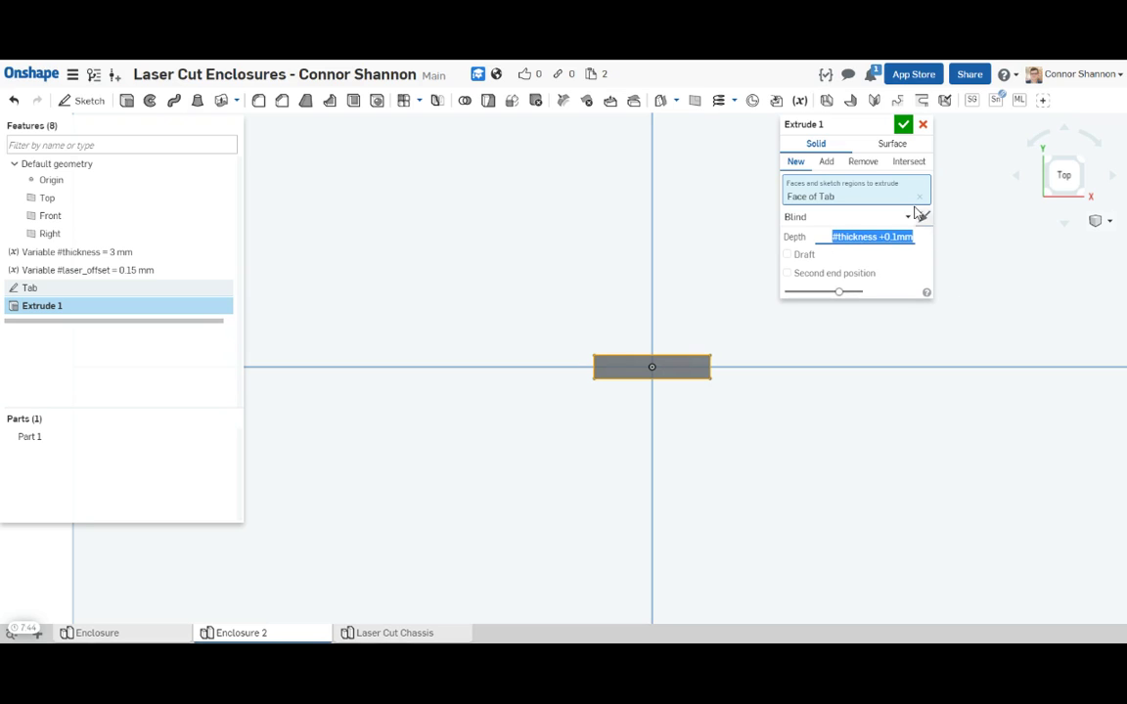
{"action": "left_click", "coordinate": [904, 127]}
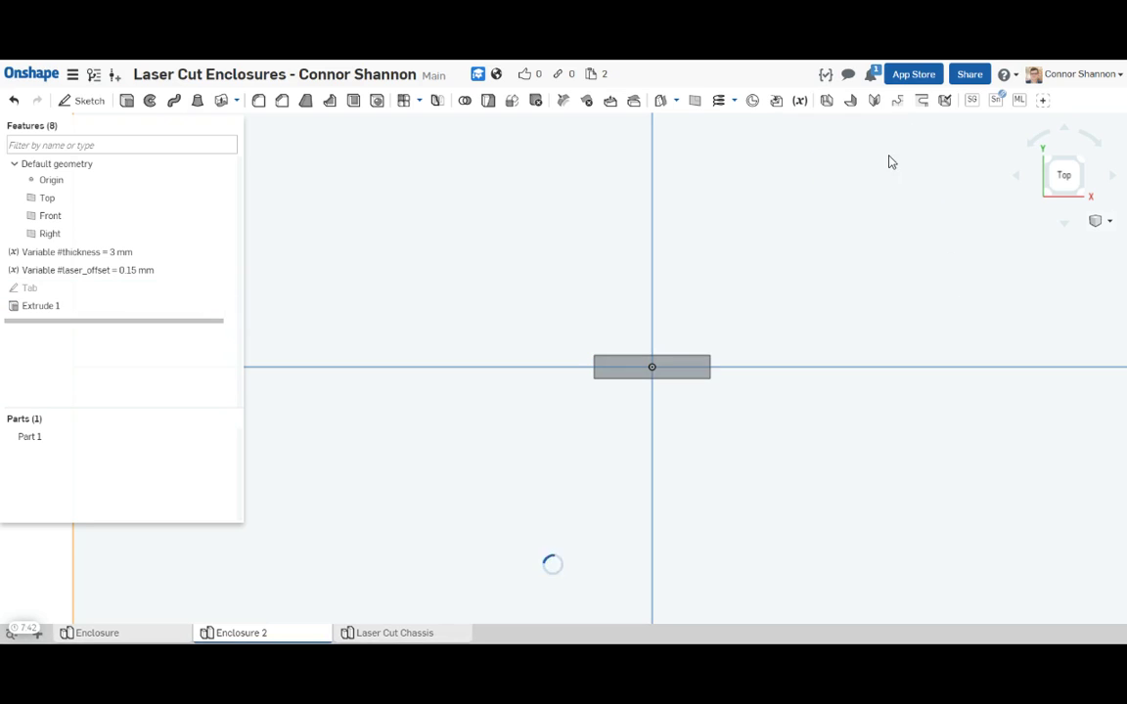
Rename the Extrude 1 feature to Tab.
{"action": "right_click", "coordinate": [61, 307]}
{"action": "left_click", "coordinate": [98, 315]}
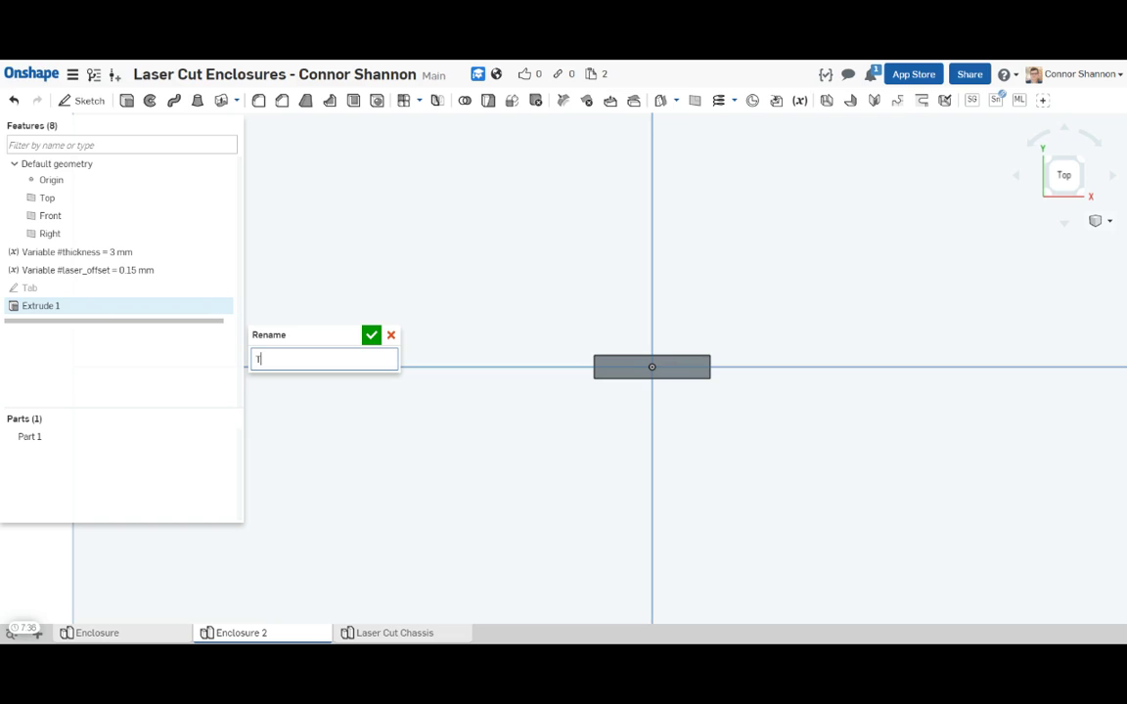
{"action": "left_click", "coordinate": [372, 335]}
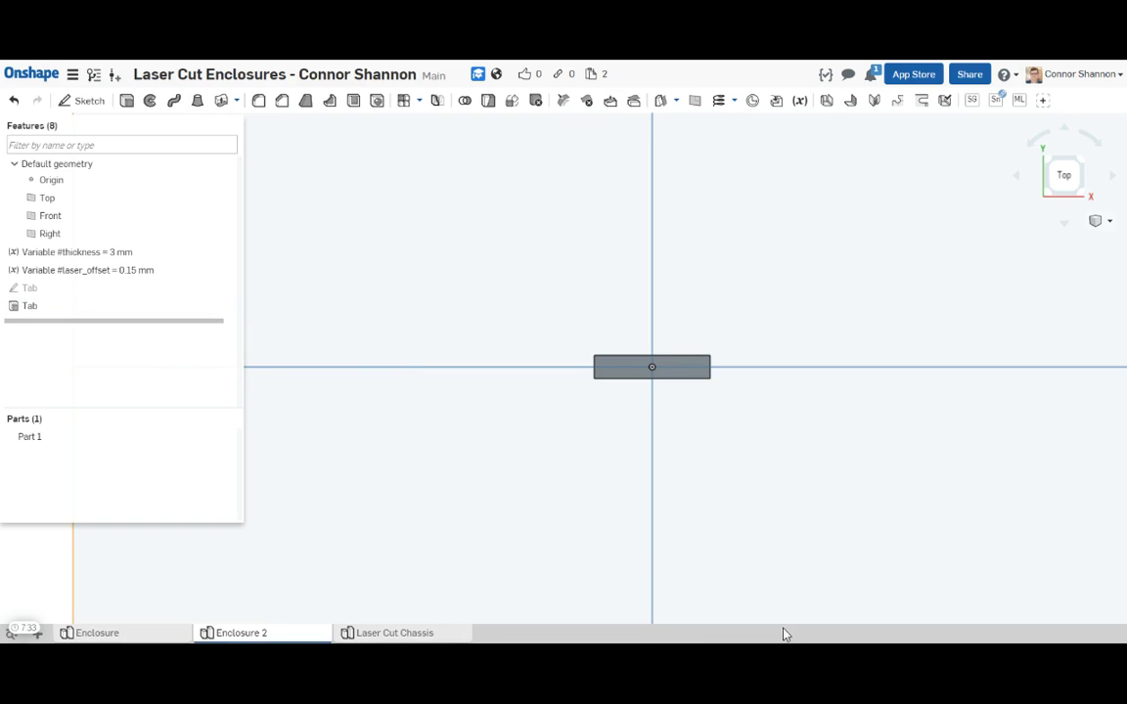
Rename Part 1 to 'Tab Add'.
{"action": "right_click_drag", "start_coordinate": [575, 492], "coordinate": [645, 453]}
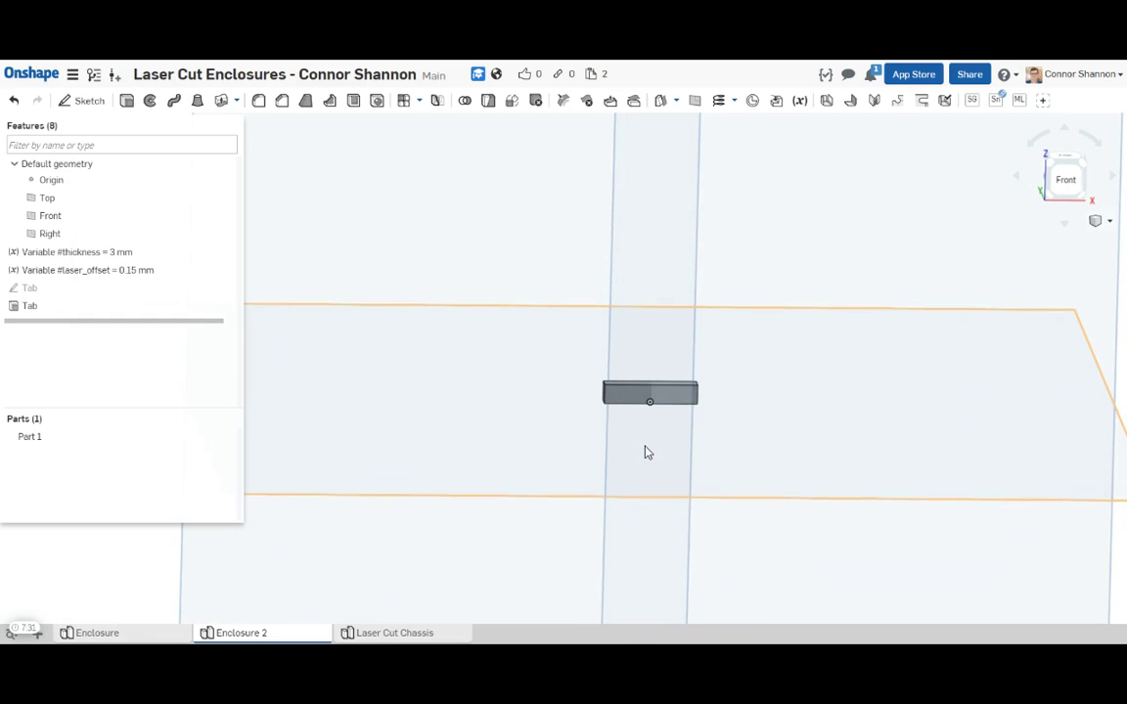
{"action": "right_click", "coordinate": [29, 437]}
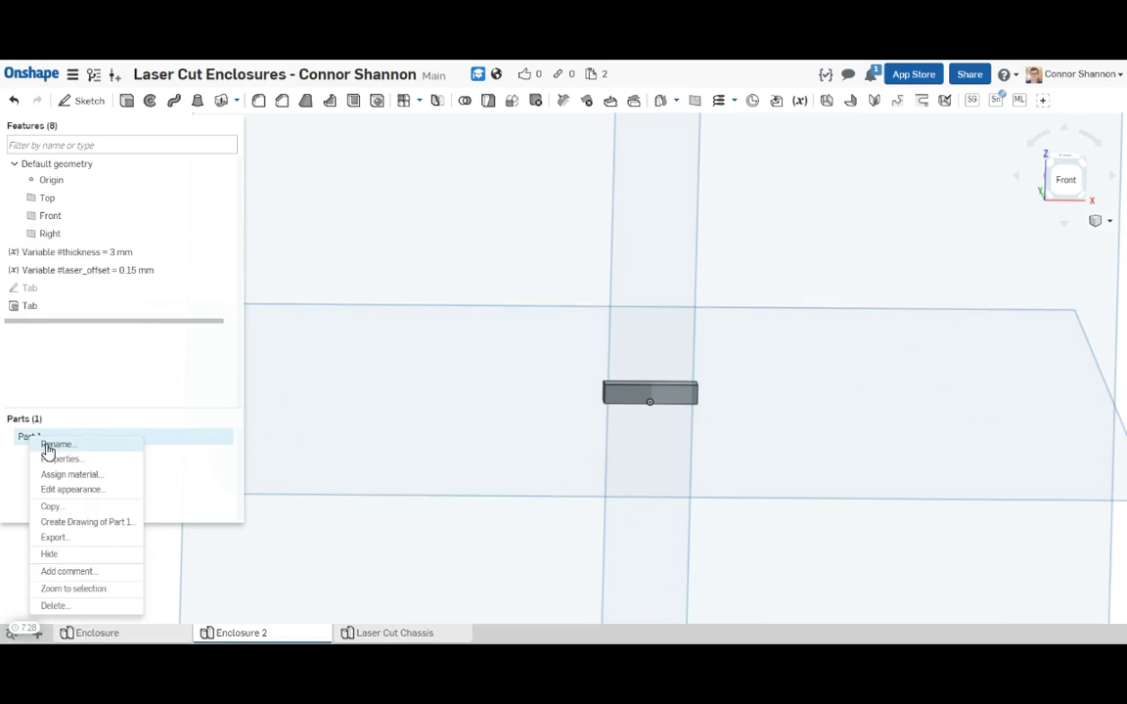
{"action": "left_click", "coordinate": [54, 445]}
{"action": "type", "text": "Tab Ad"}
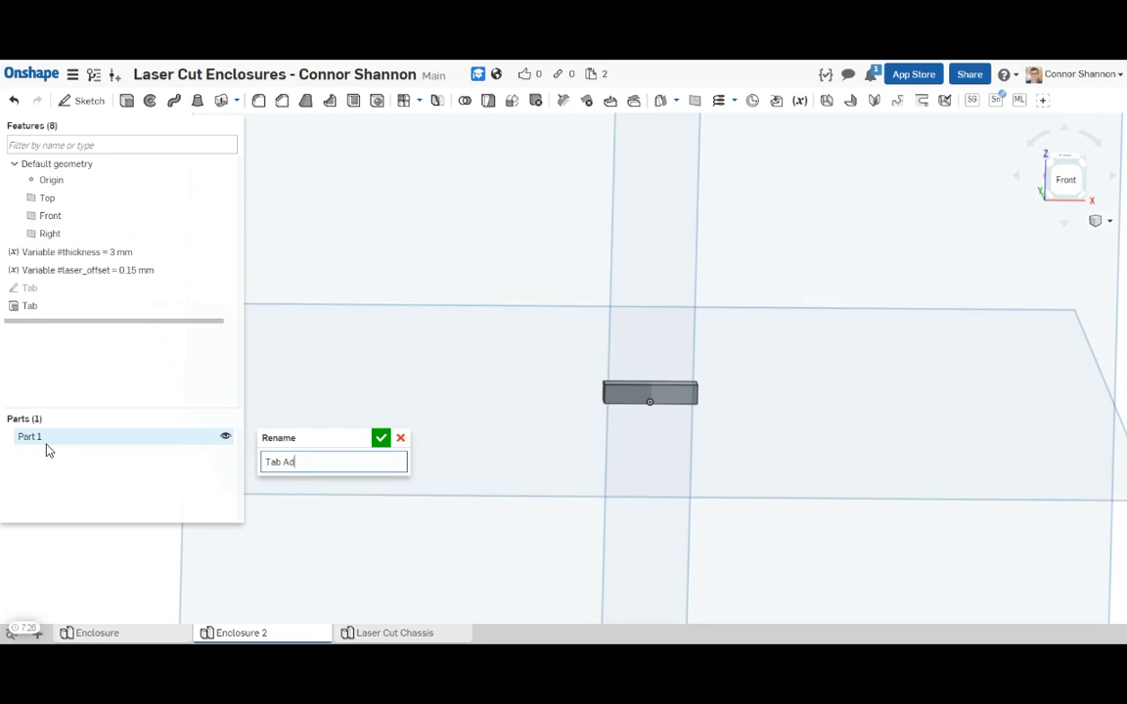
{"action": "type", "text": "d"}
{"action": "left_click", "coordinate": [381, 439]}
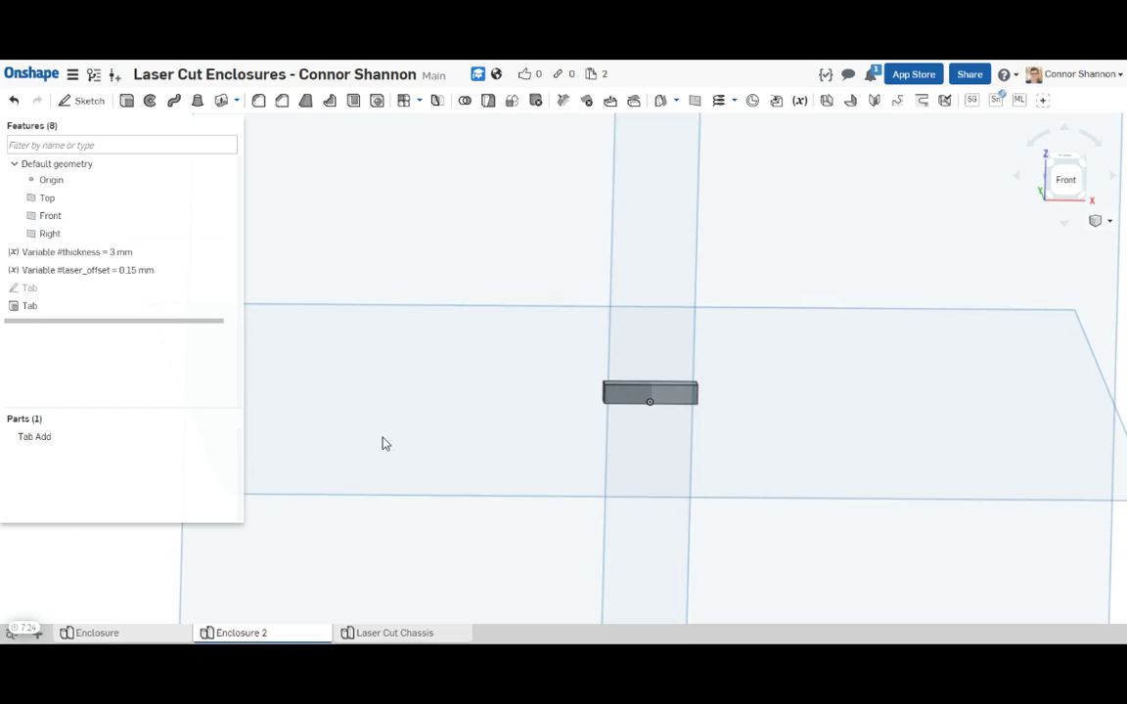
Start a new variable named 'Tab Remo', then cancel it without saving.
{"action": "left_click", "coordinate": [799, 100]}
{"action": "type", "text": "Tab"}
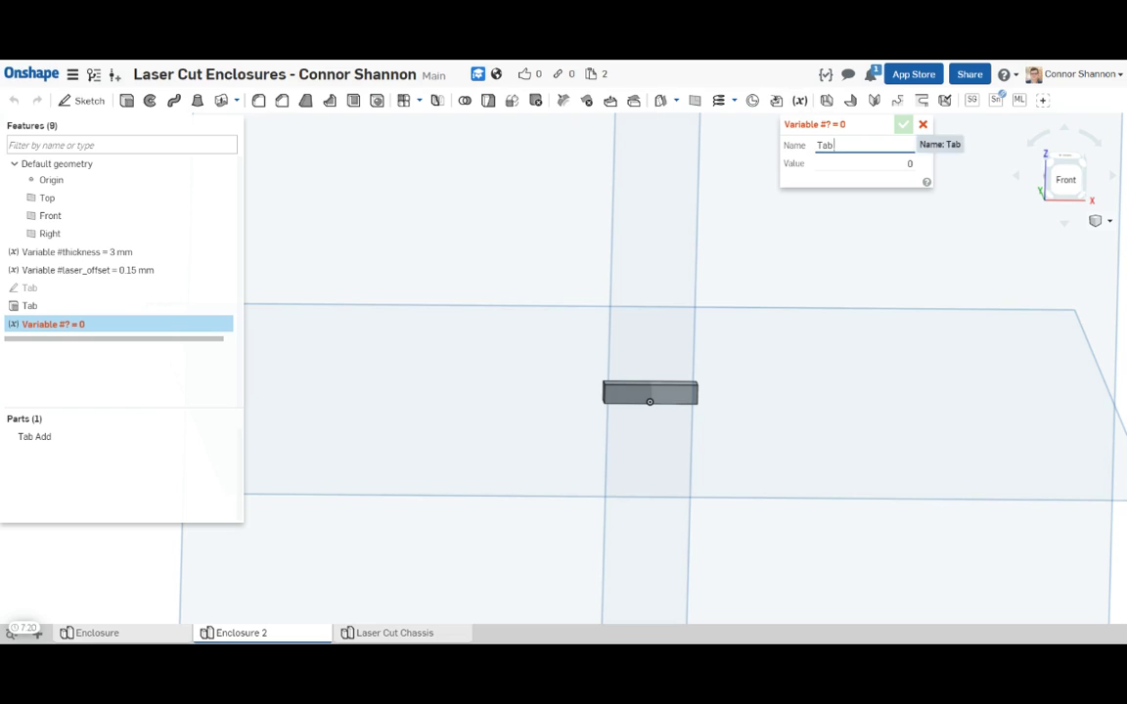
{"action": "type", "text": " Remo"}
{"action": "key", "text": "BackSpace"}
{"action": "key", "text": "BackSpace"}
{"action": "key", "text": "BackSpace"}
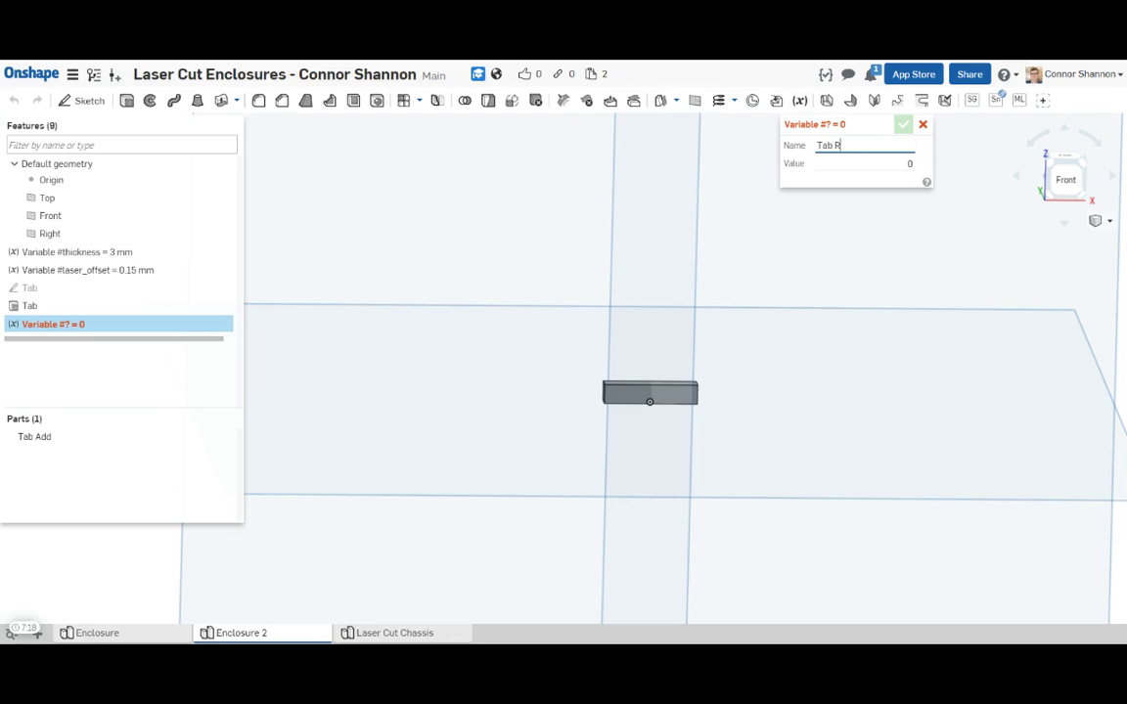
{"action": "left_click", "coordinate": [923, 125]}
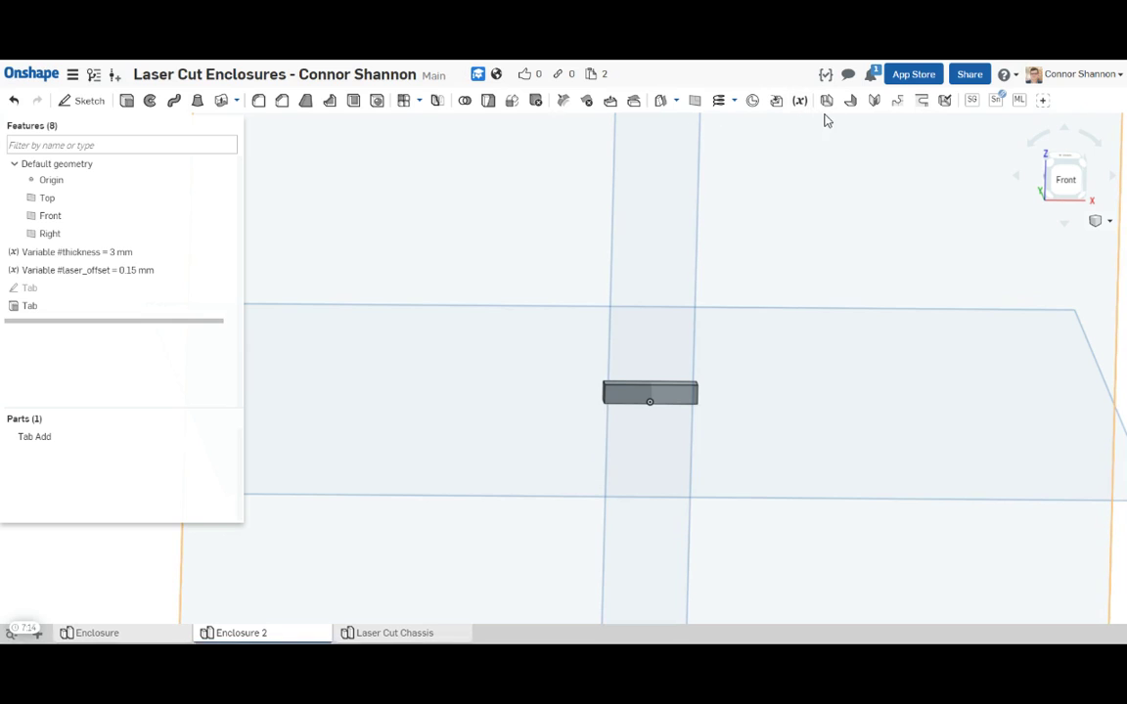
Copy Tab Add in place with a Translate-by-XYZ transform named Tab Copy.
{"action": "left_click", "coordinate": [512, 102]}
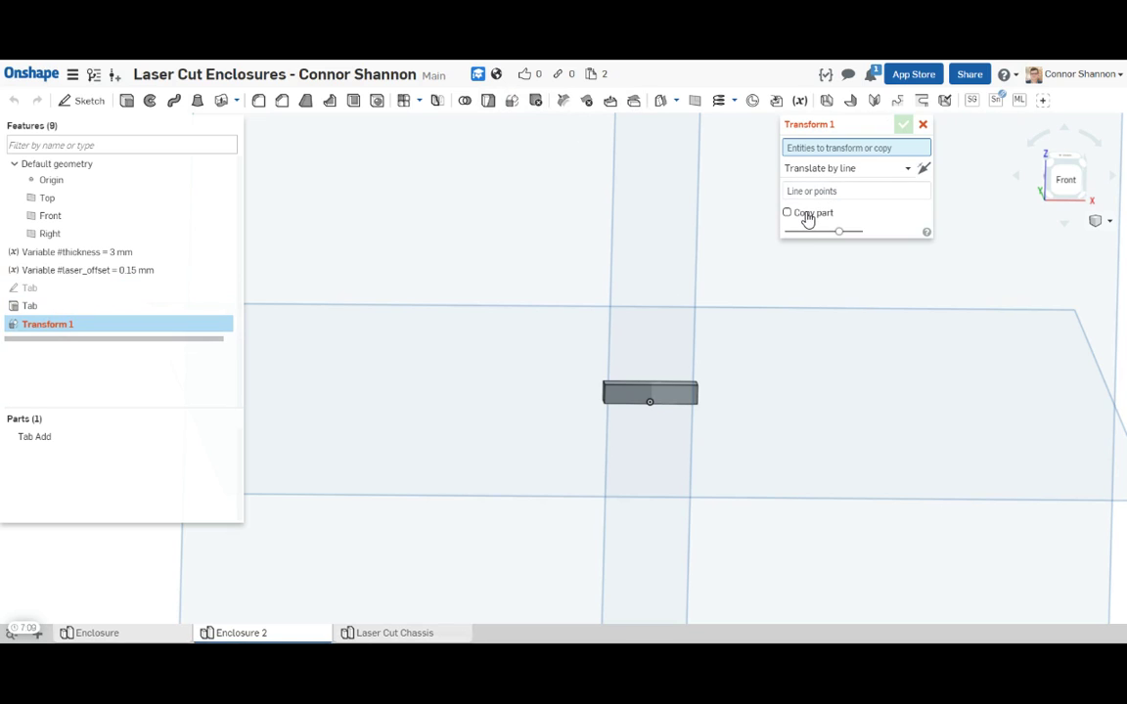
{"action": "left_click", "coordinate": [665, 401]}
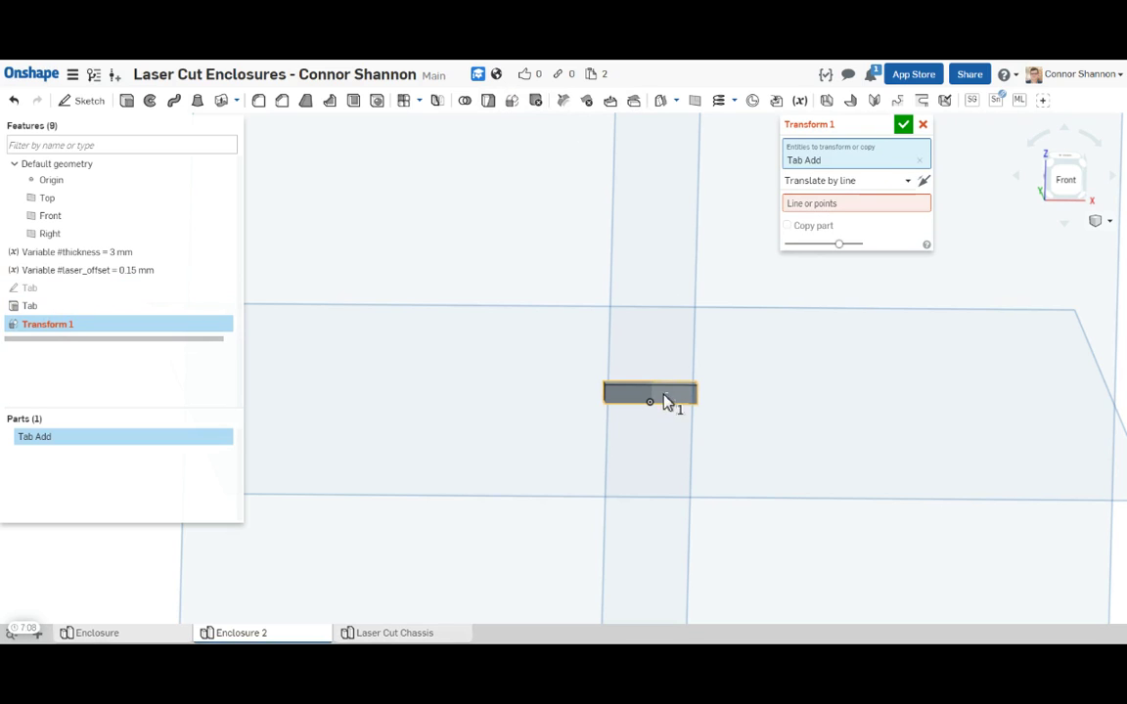
{"action": "left_click", "coordinate": [789, 226]}
{"action": "left_click", "coordinate": [843, 182]}
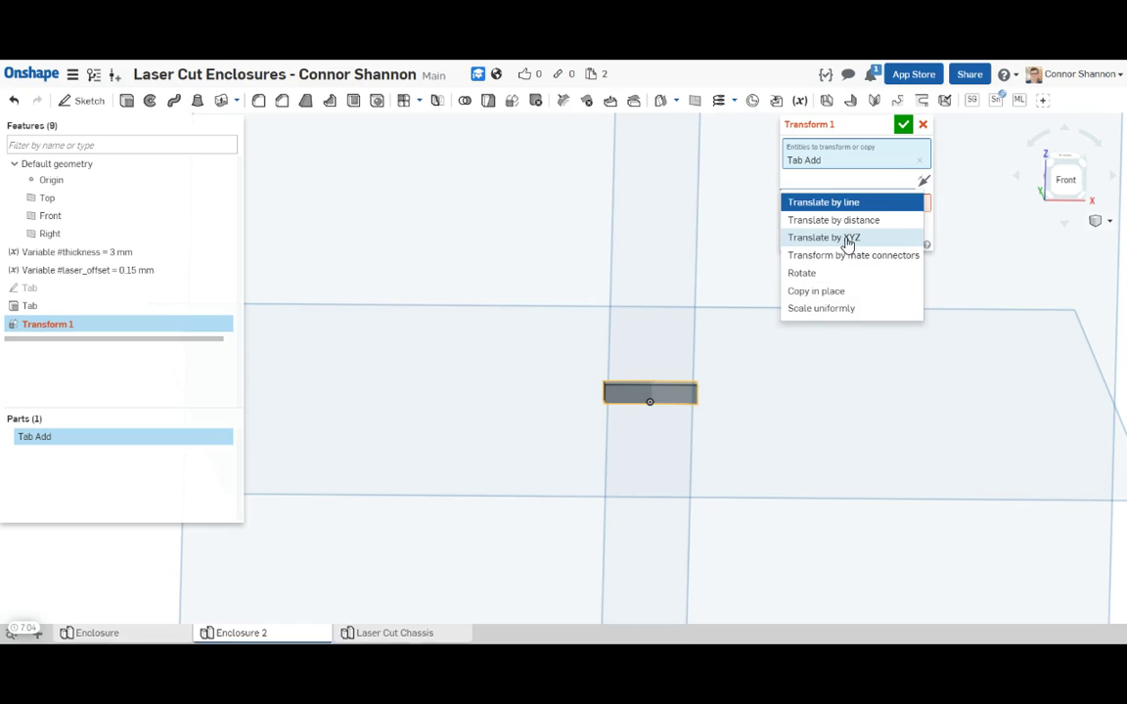
{"action": "left_click", "coordinate": [845, 236]}
{"action": "left_click", "coordinate": [793, 122]}
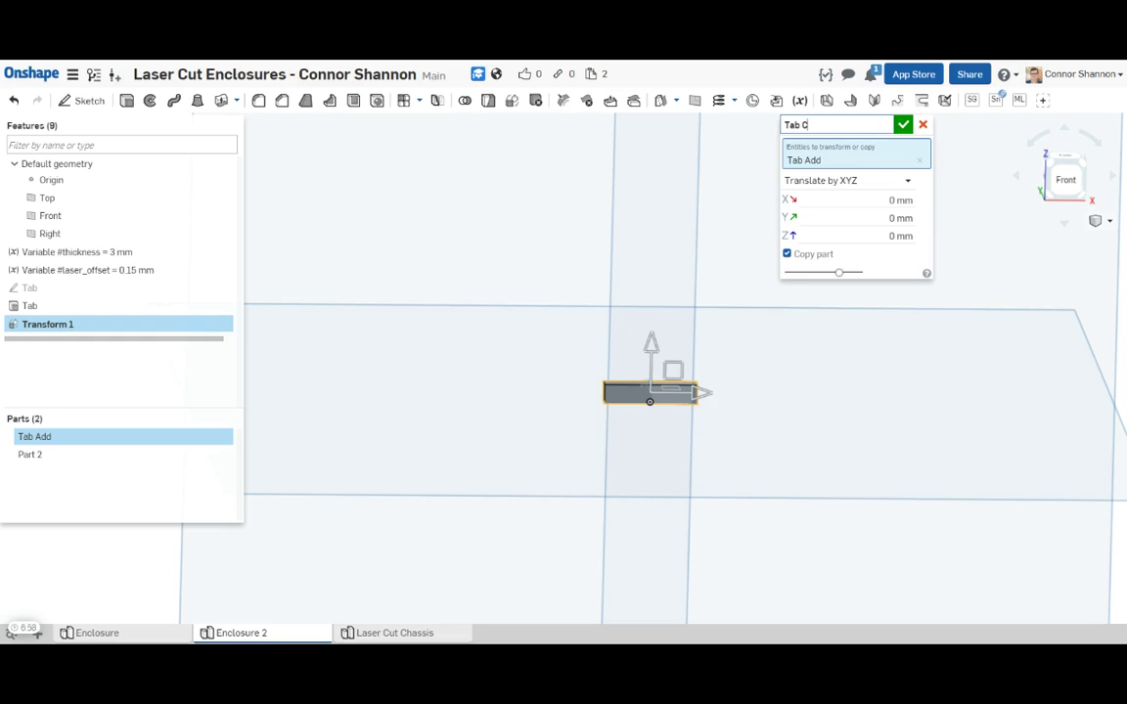
{"action": "left_click", "coordinate": [903, 126]}
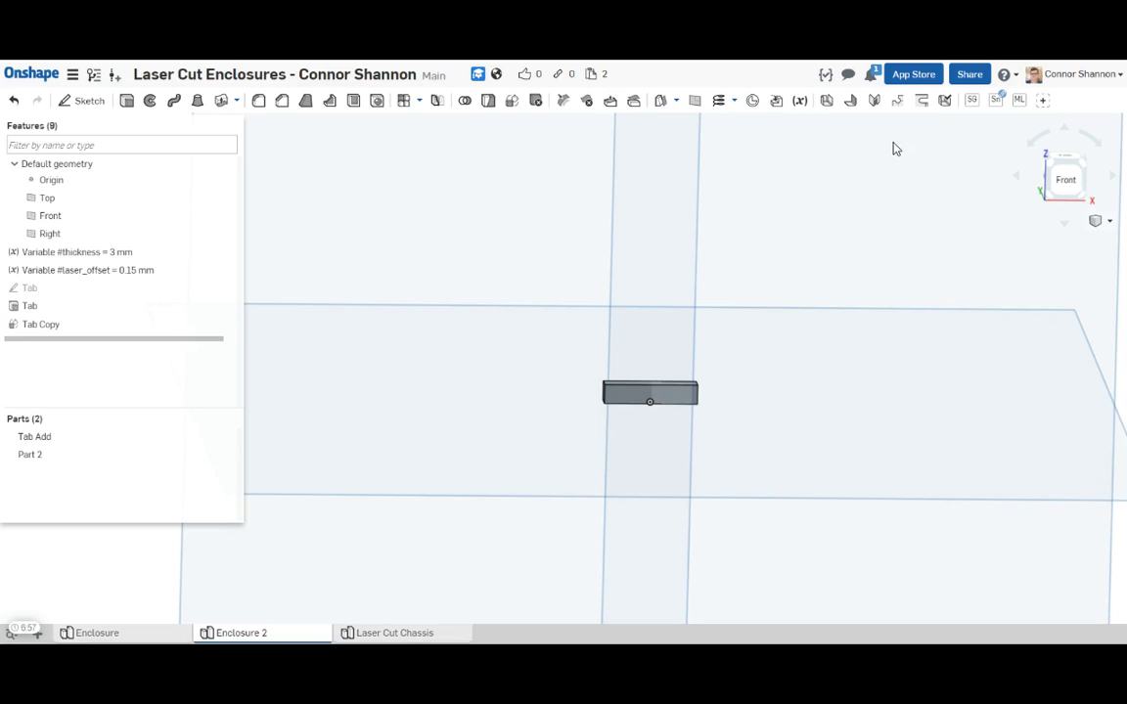
Rename Part 2 to 'Tab Remove' and hide Tab Add.
{"action": "right_click", "coordinate": [90, 455]}
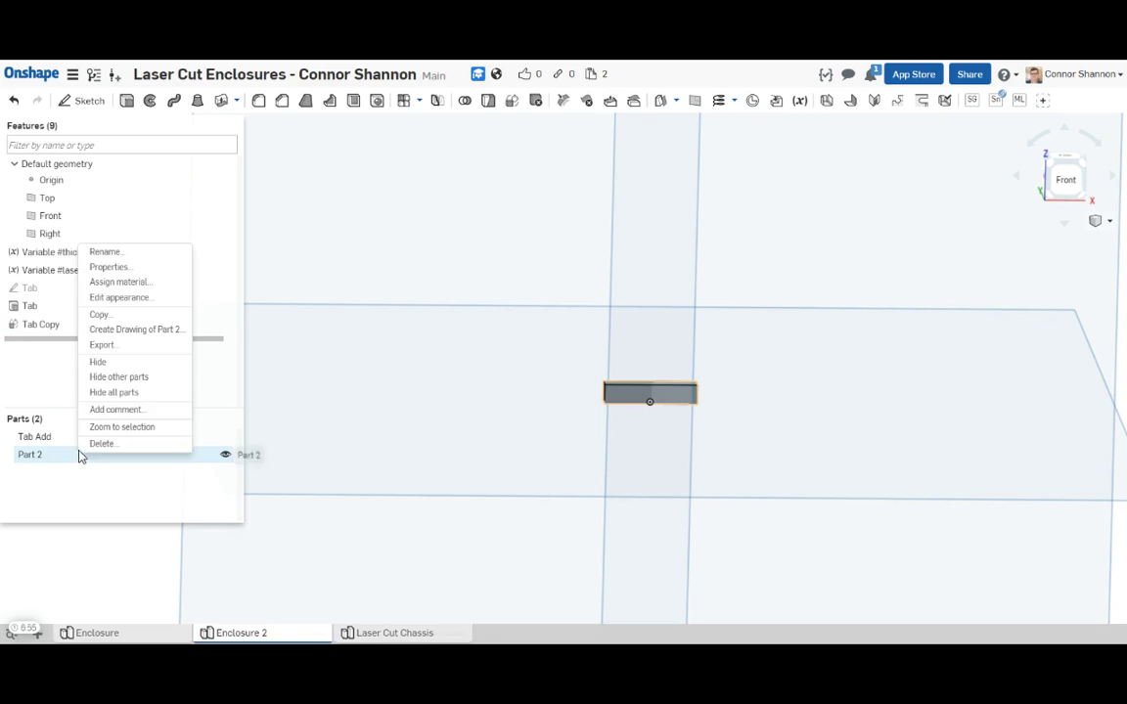
{"action": "left_click", "coordinate": [122, 252]}
{"action": "type", "text": "Tab Remove"}
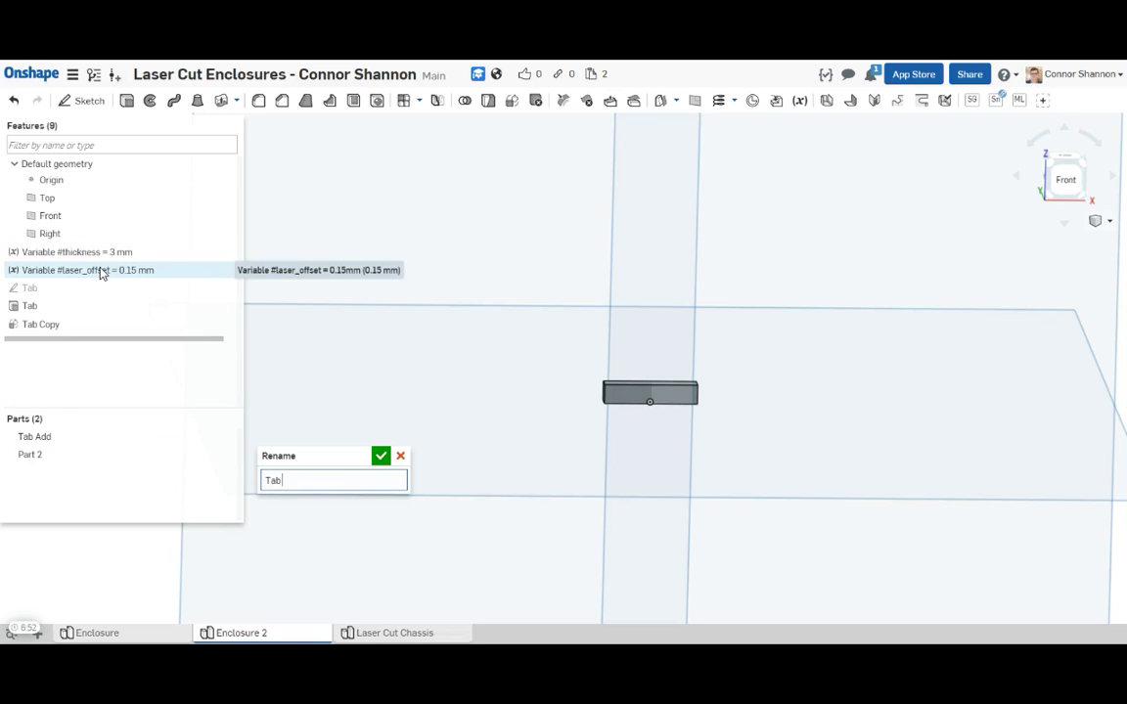
{"action": "left_click", "coordinate": [380, 456]}
{"action": "scroll", "coordinate": [632, 463], "scroll_direction": "up", "scroll_amount": 2}
{"action": "scroll", "coordinate": [632, 464], "scroll_direction": "up", "scroll_amount": 2}
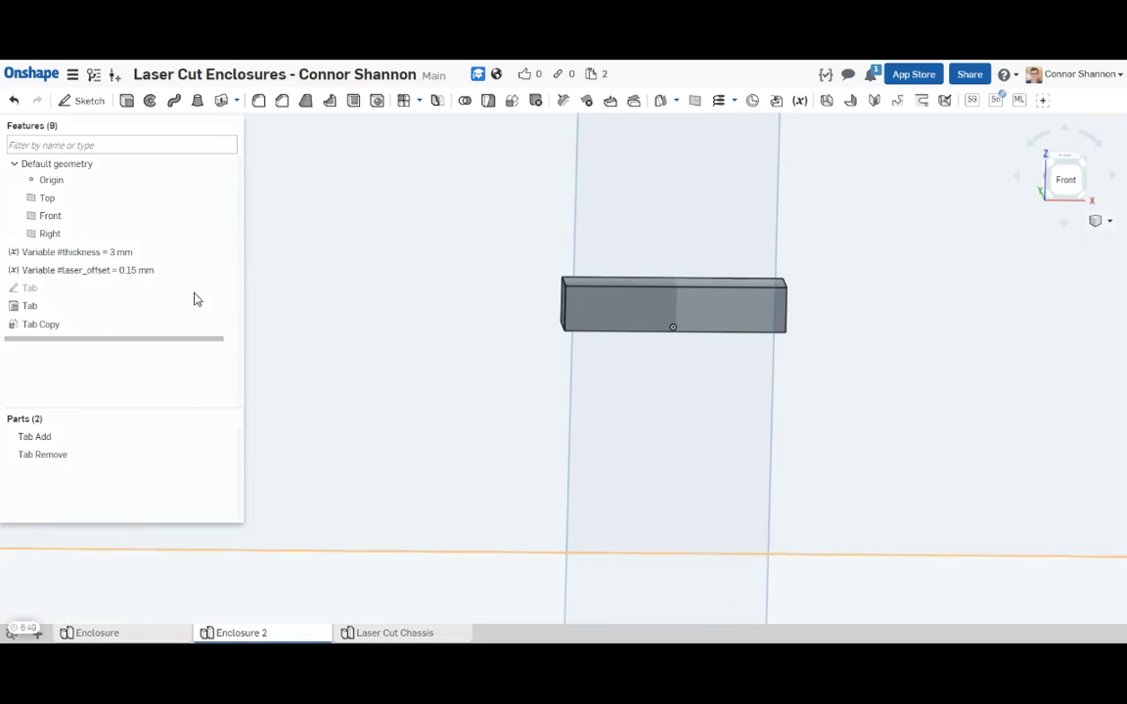
{"action": "left_click", "coordinate": [225, 437]}
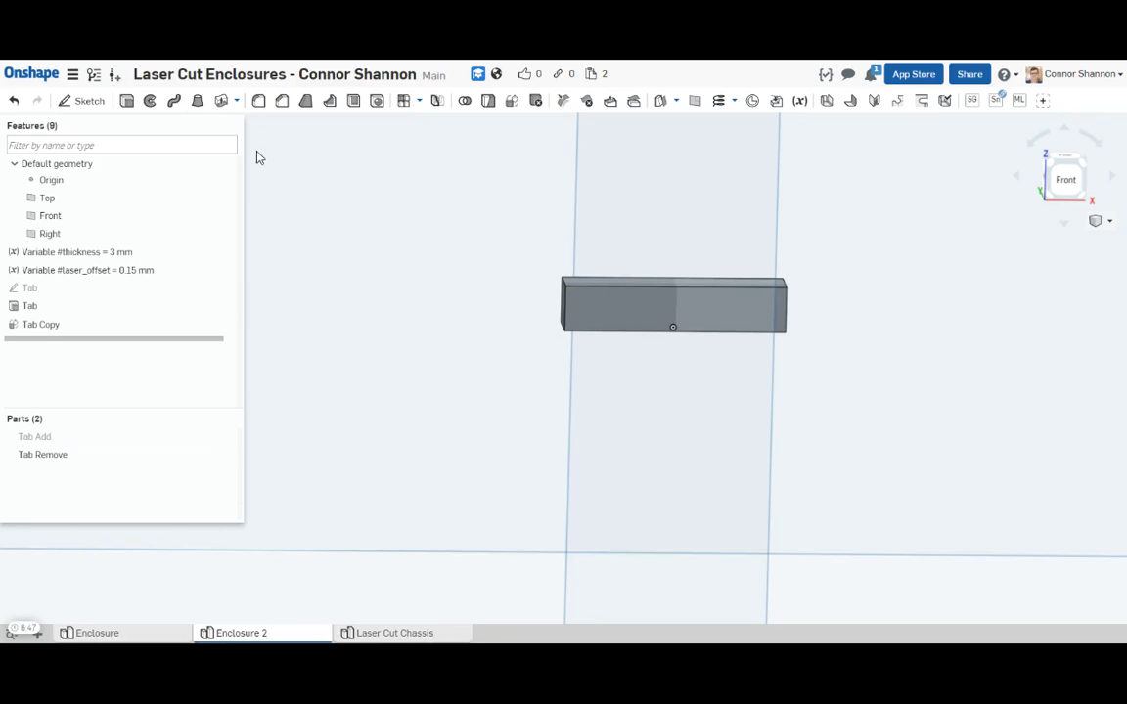
Thicken four faces of the copied tab inward by #laser_offset (0.15 mm).
{"action": "left_click", "coordinate": [222, 100]}
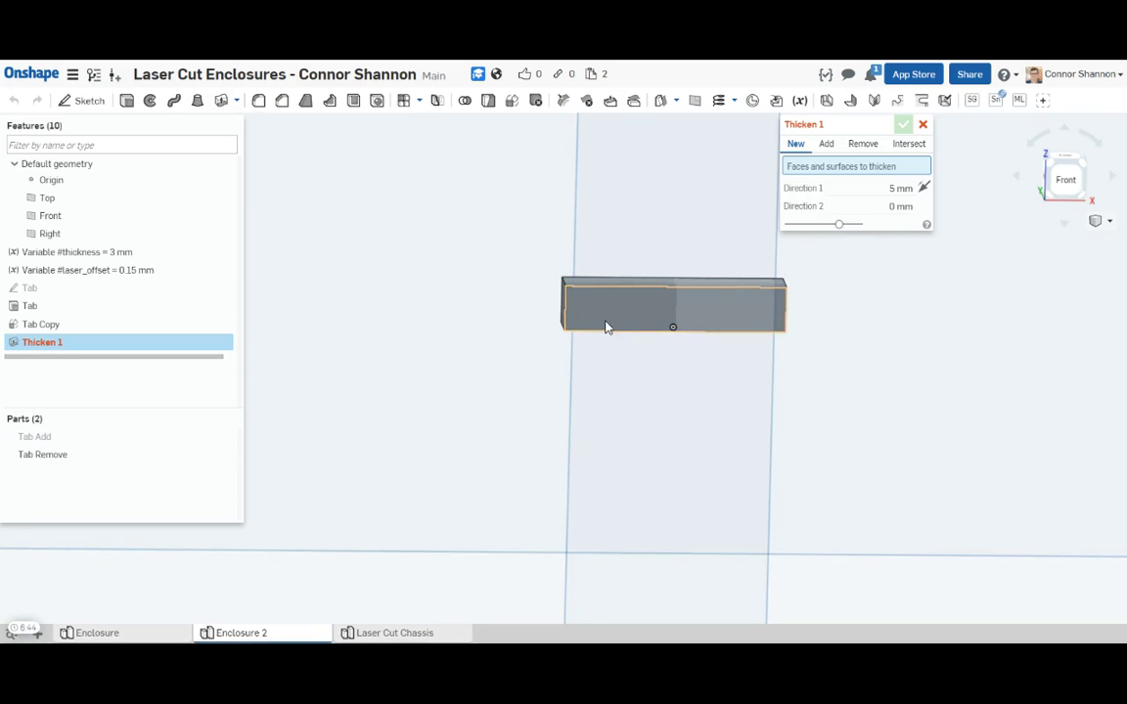
{"action": "right_click_drag", "start_coordinate": [606, 327], "coordinate": [621, 355]}
{"action": "left_click", "coordinate": [558, 314]}
{"action": "right_click_drag", "start_coordinate": [540, 321], "coordinate": [594, 334]}
{"action": "left_click", "coordinate": [551, 311]}
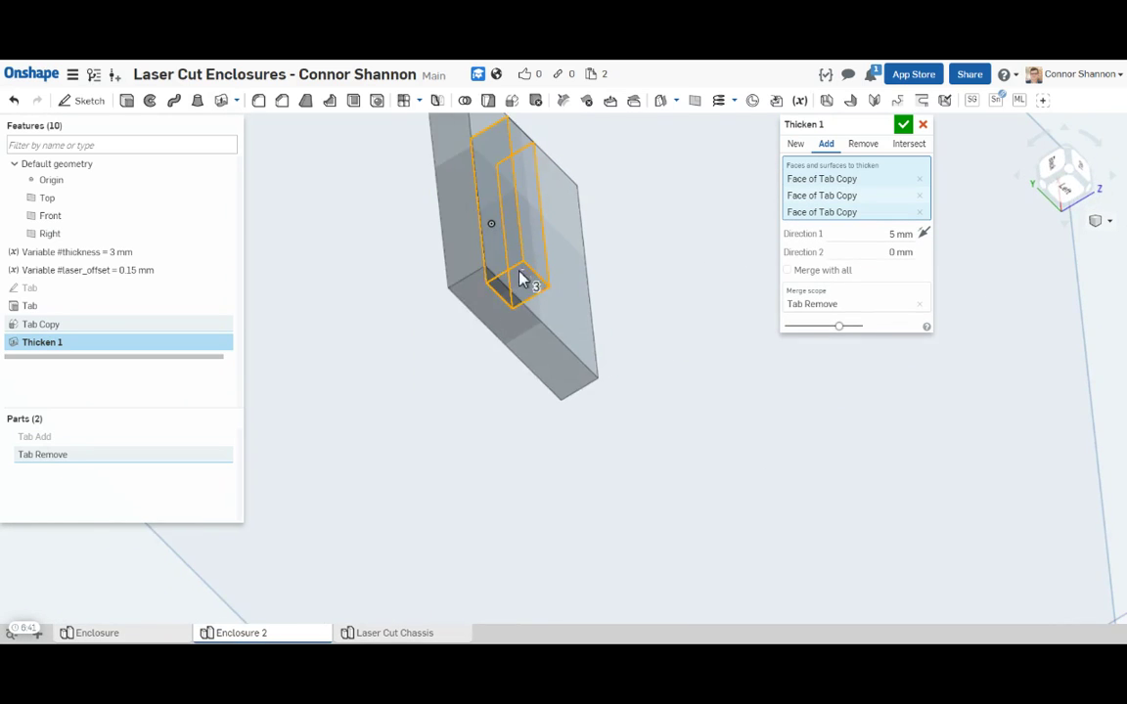
{"action": "right_click_drag", "start_coordinate": [520, 279], "coordinate": [515, 307]}
{"action": "left_click", "coordinate": [515, 307]}
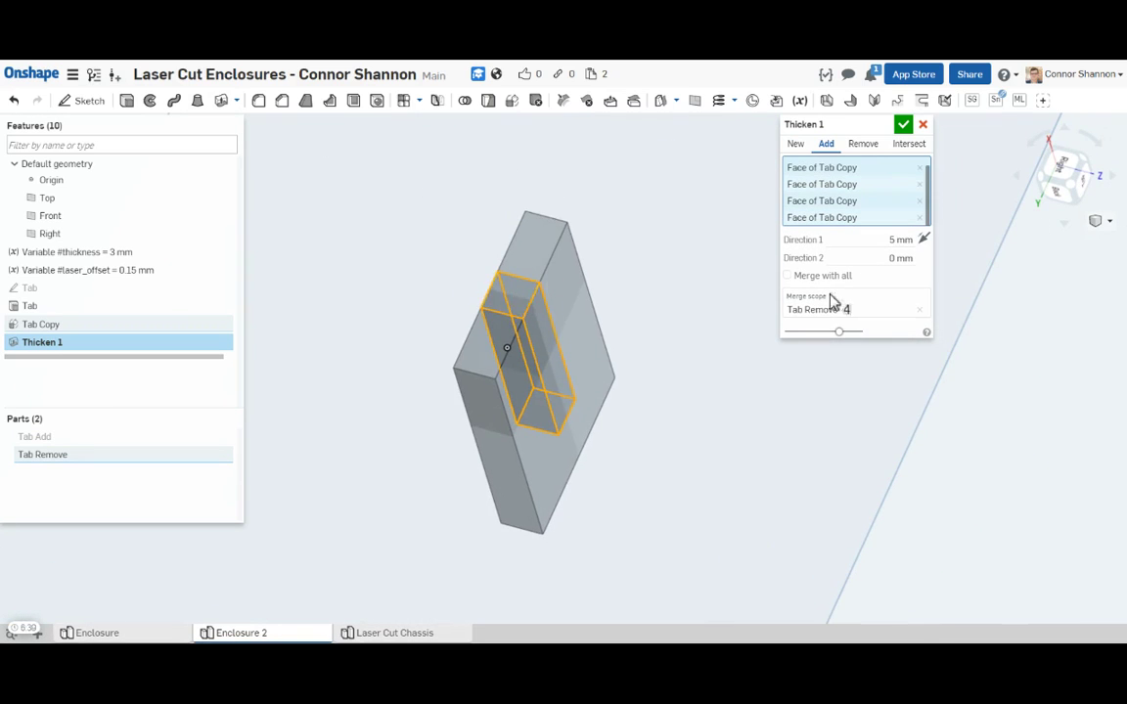
{"action": "left_click", "coordinate": [902, 240]}
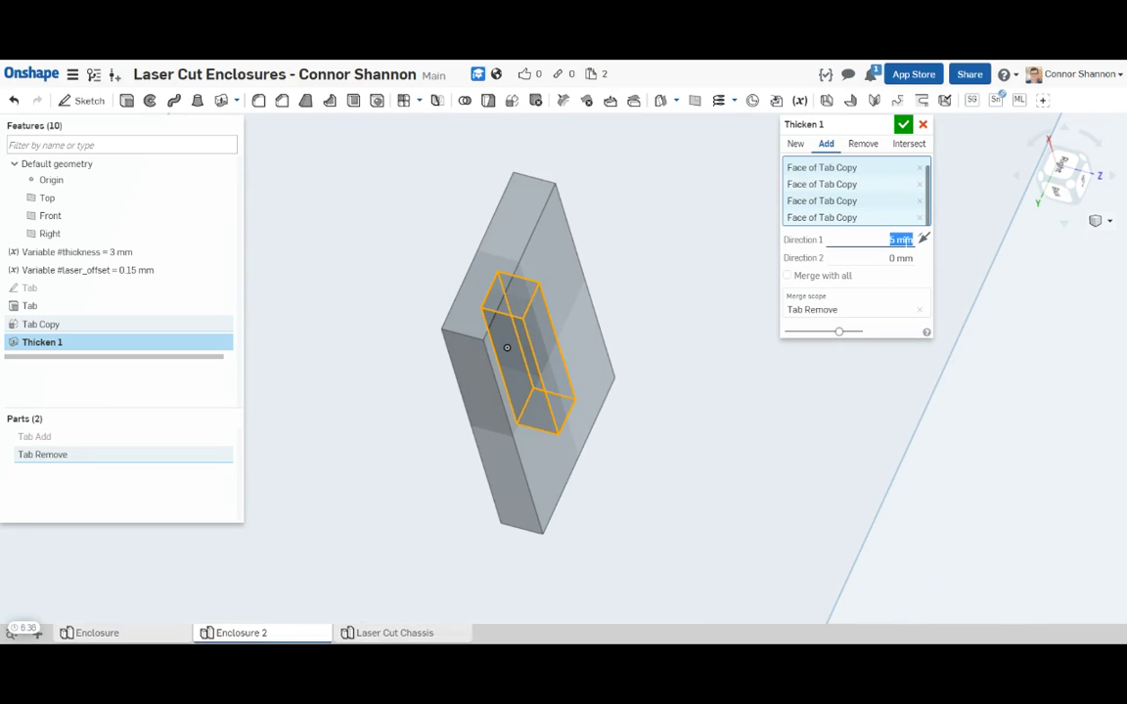
{"action": "left_click", "coordinate": [863, 143]}
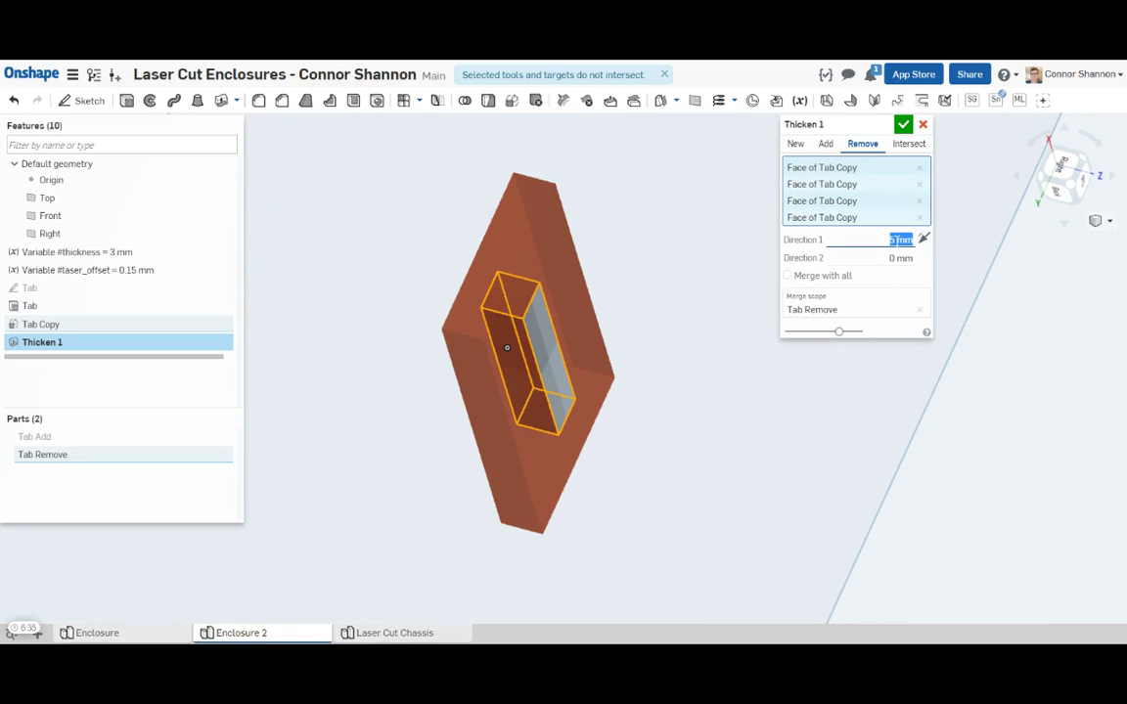
{"action": "type", "text": "3"}
{"action": "type", "text": "laser_offset"}
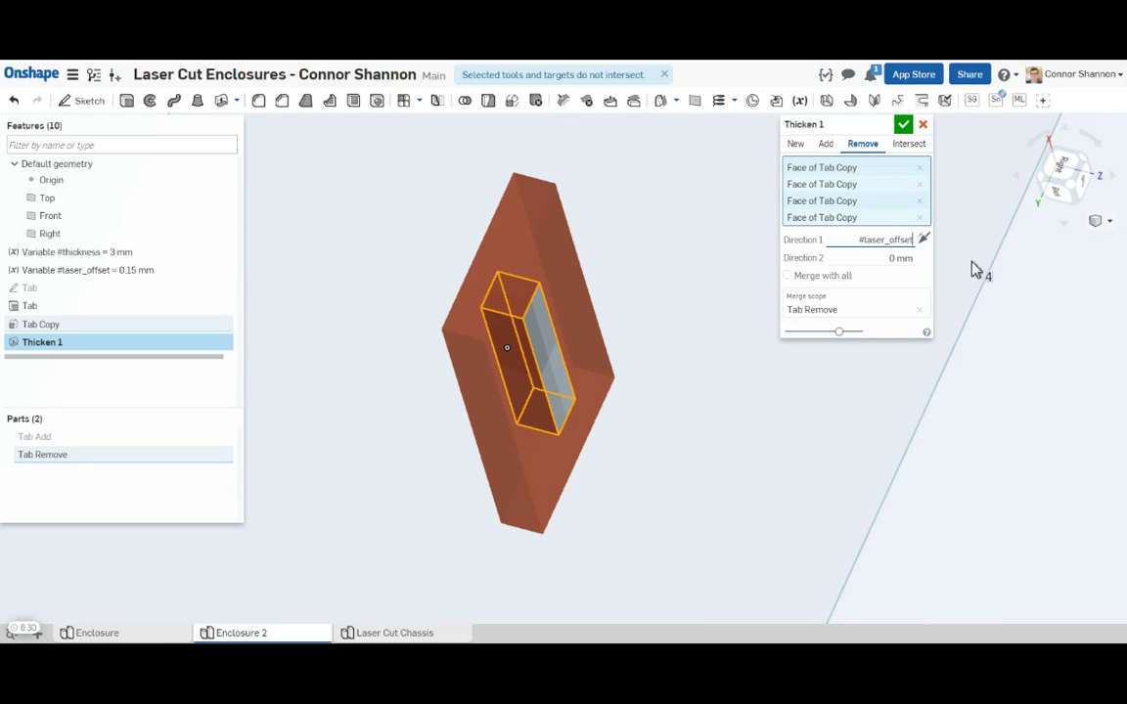
{"action": "left_click", "coordinate": [924, 239]}
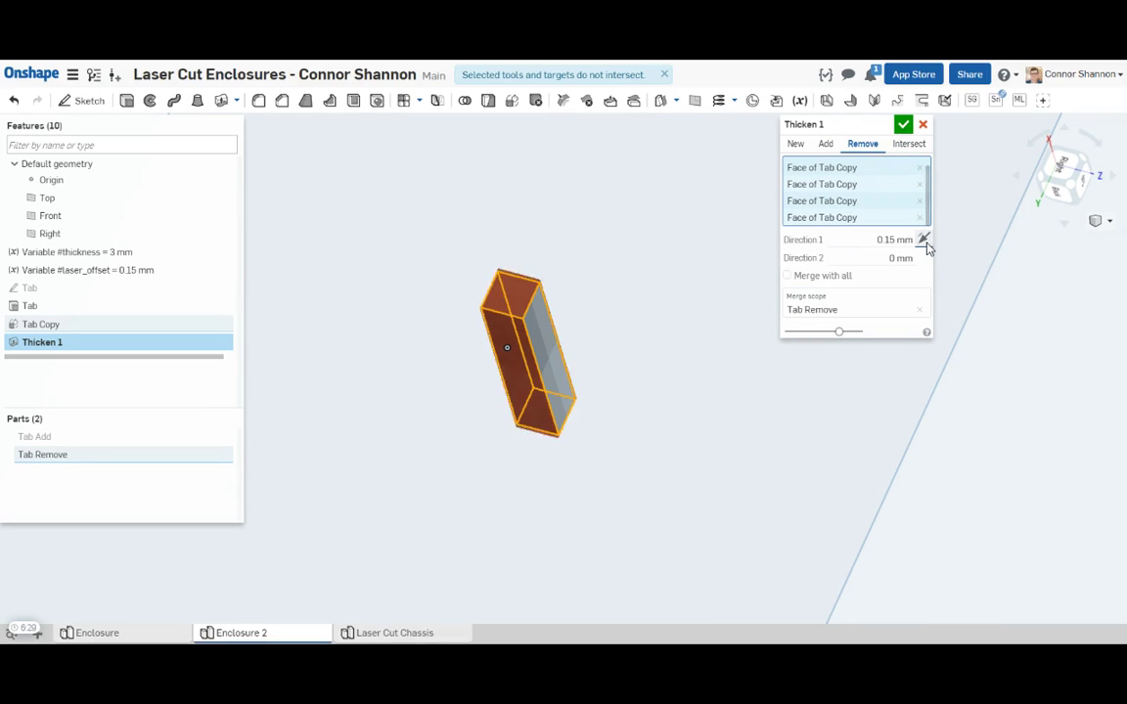
{"action": "left_click", "coordinate": [902, 125]}
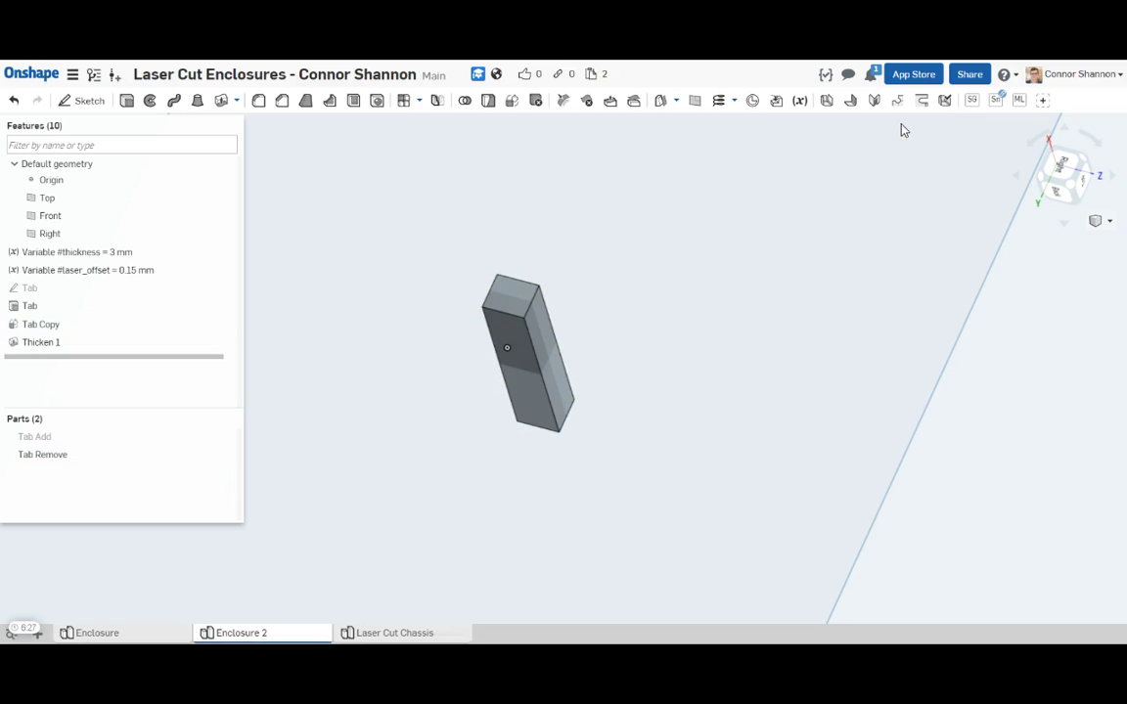
Rename the Thicken 1 feature to 'Laser Offset'.
{"action": "right_click_drag", "start_coordinate": [704, 391], "coordinate": [518, 352]}
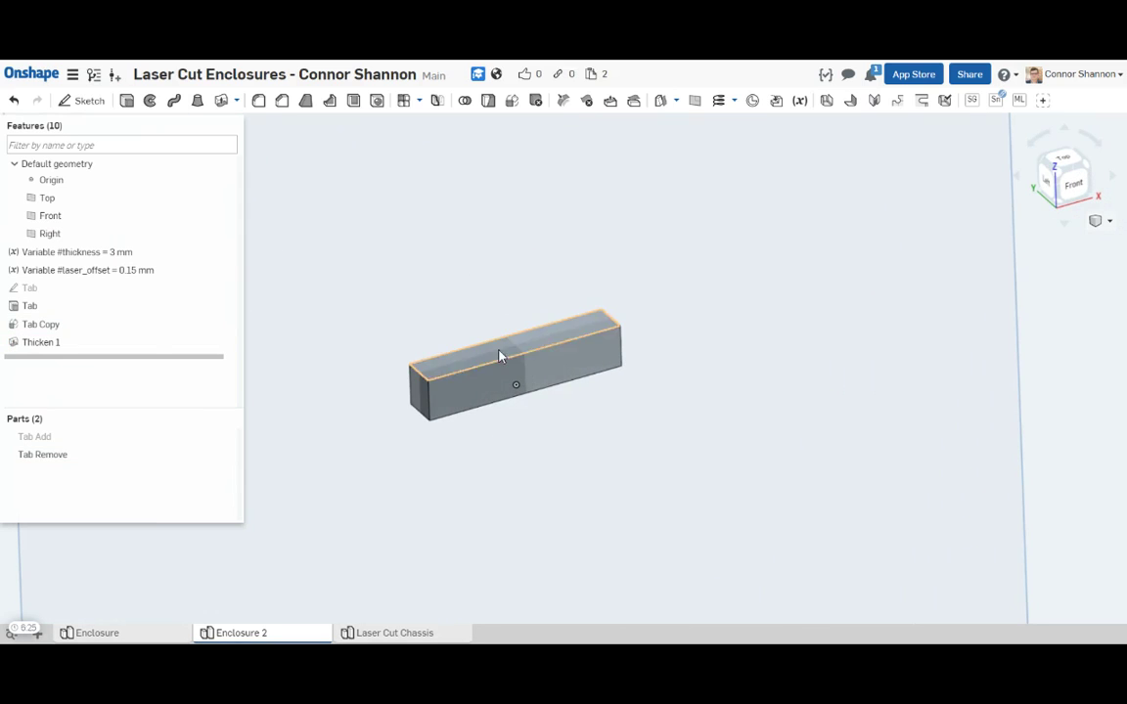
{"action": "right_click", "coordinate": [104, 345]}
{"action": "left_click", "coordinate": [140, 356]}
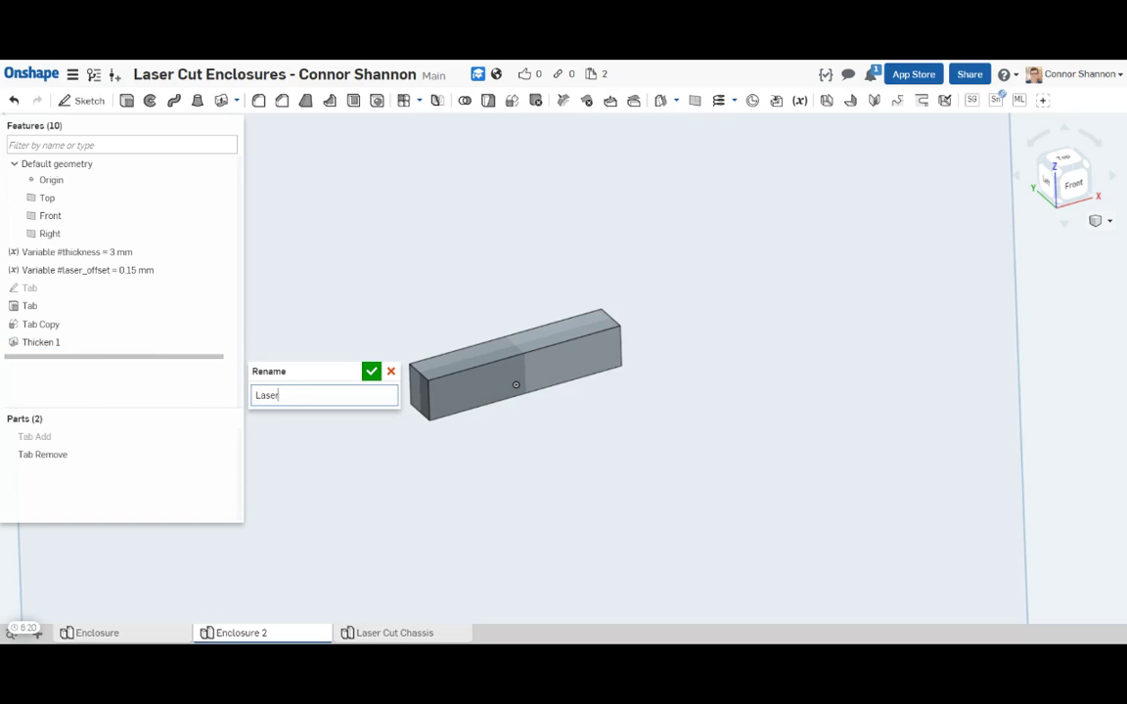
{"action": "type", "text": "Laser Offset"}
{"action": "key", "text": "Return"}
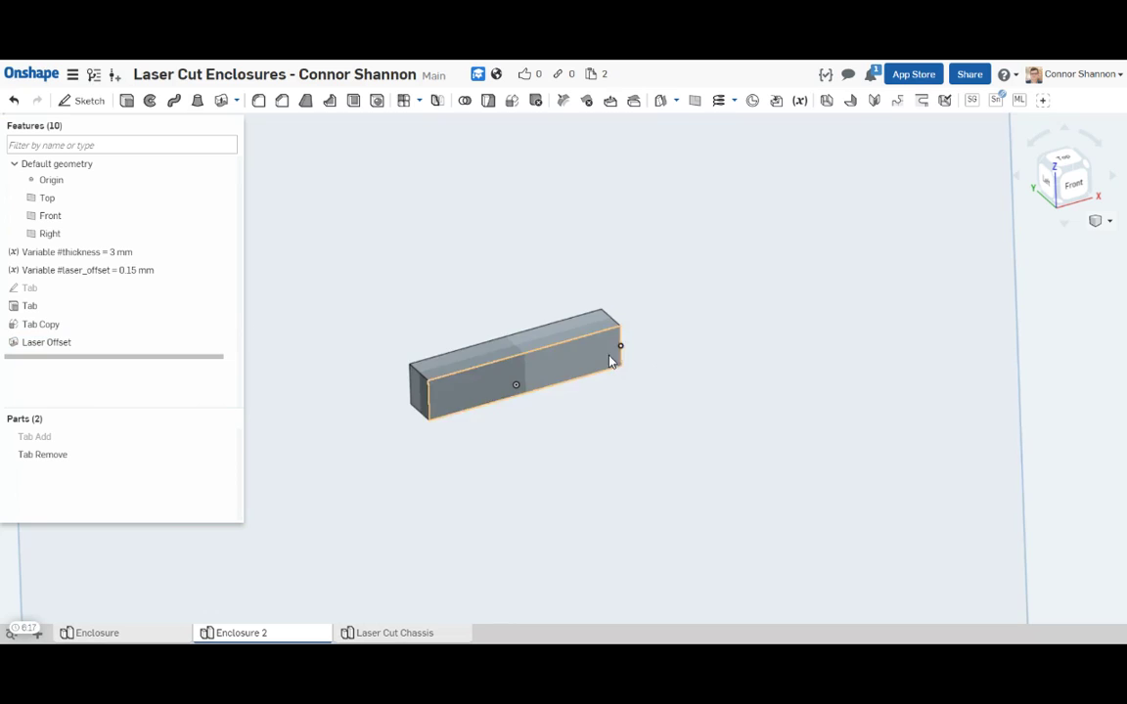
{"action": "middle_click_drag", "start_coordinate": [611, 360], "coordinate": [783, 370]}
{"action": "scroll", "coordinate": [650, 381], "scroll_direction": "down", "scroll_amount": 5}
{"action": "scroll", "coordinate": [650, 381], "scroll_direction": "down", "scroll_amount": 2}
{"action": "right_click_drag", "start_coordinate": [650, 382], "coordinate": [609, 354]}
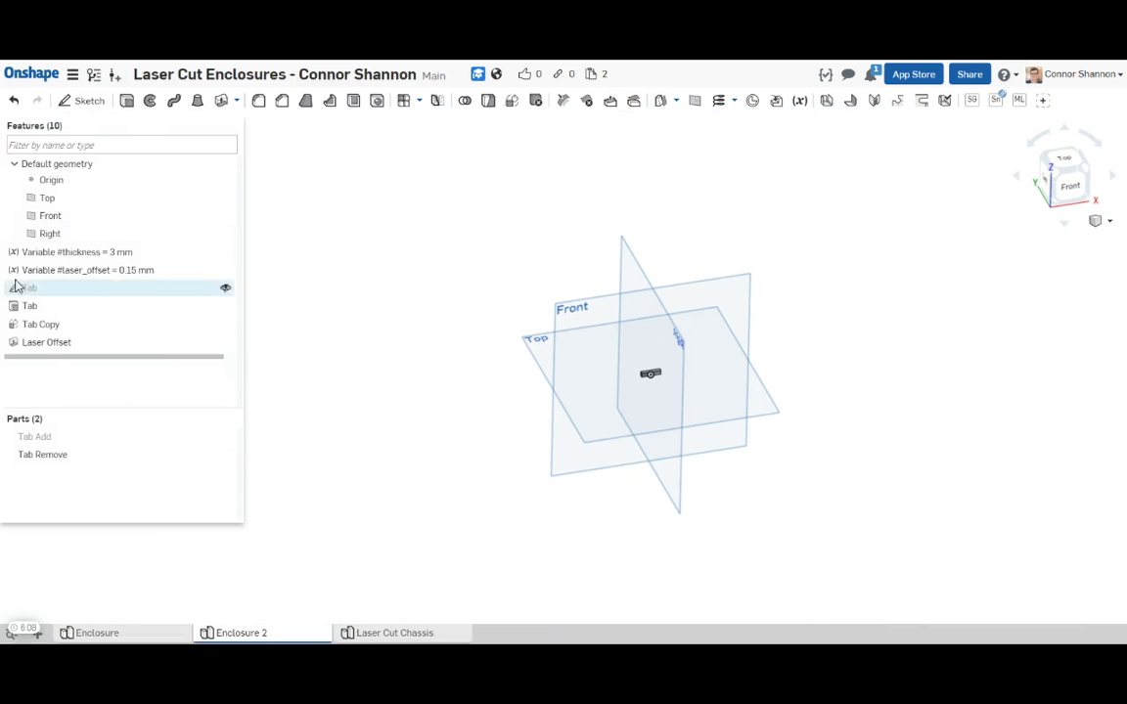
Draw a center-point rectangle from the origin on the Top plane.
{"action": "left_click", "coordinate": [88, 100]}
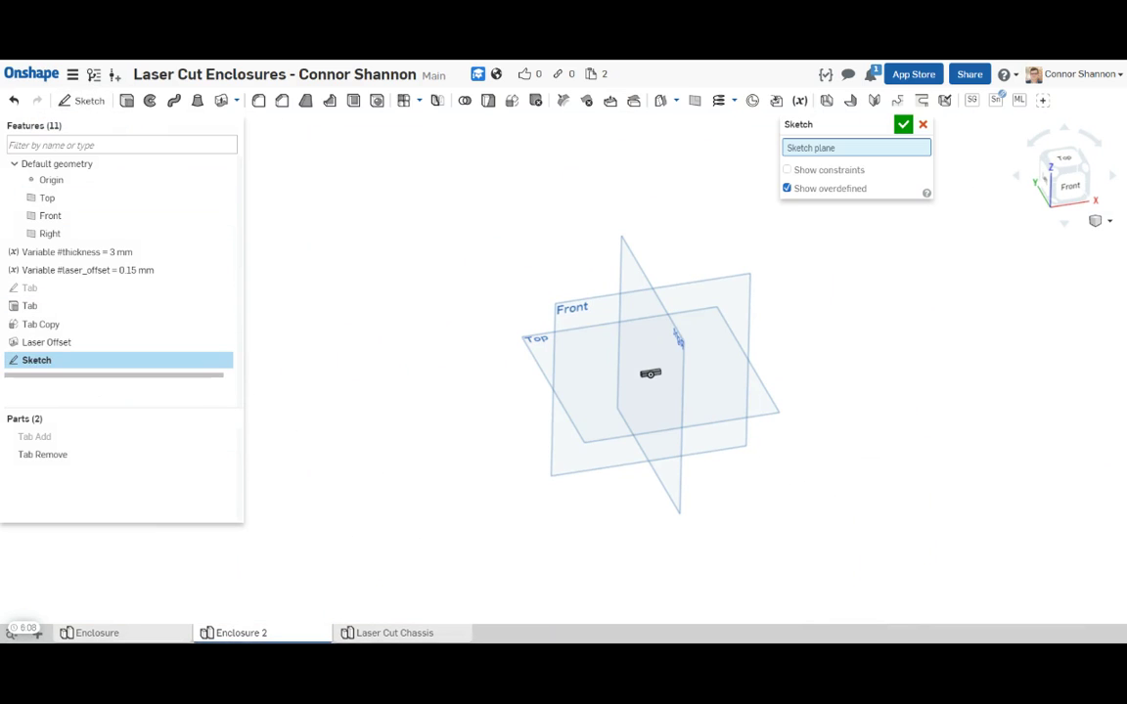
{"action": "left_click", "coordinate": [548, 360]}
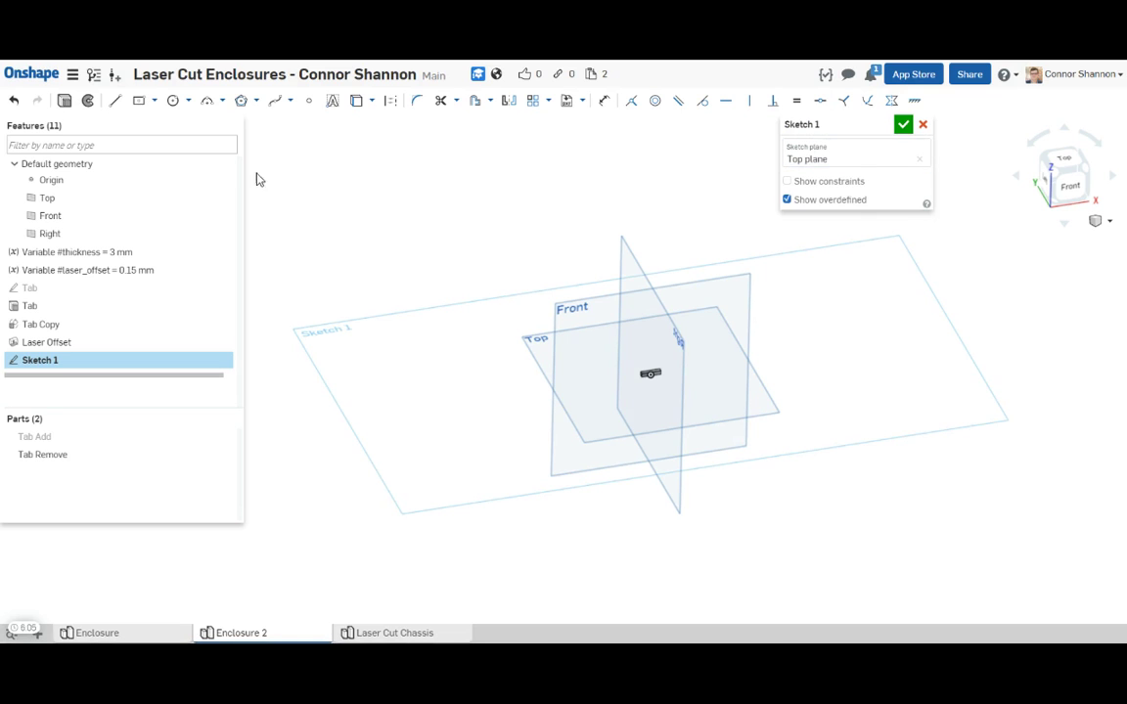
{"action": "left_click", "coordinate": [153, 101]}
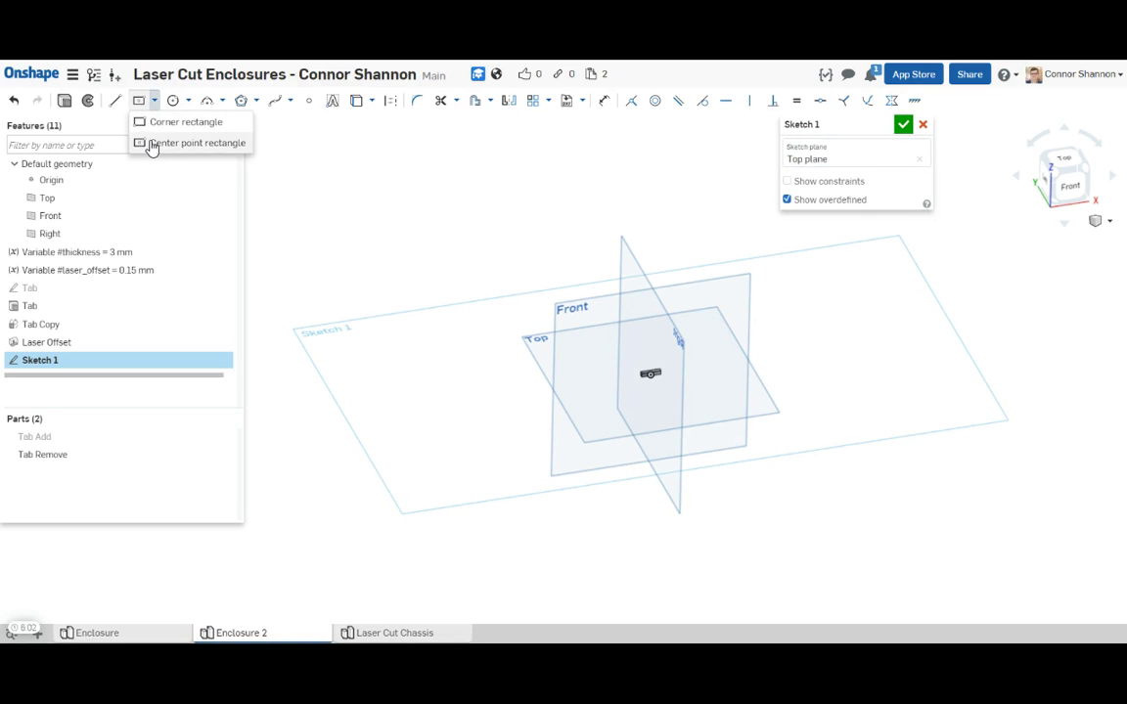
{"action": "left_click", "coordinate": [152, 147]}
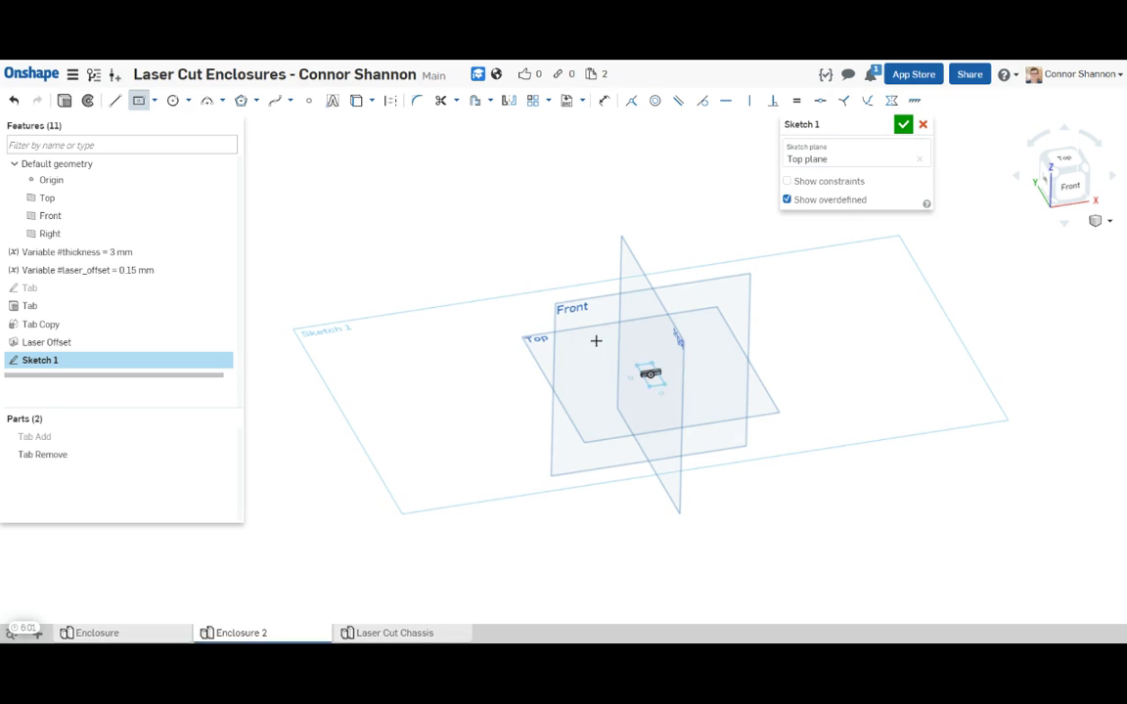
{"action": "left_click", "coordinate": [540, 343]}
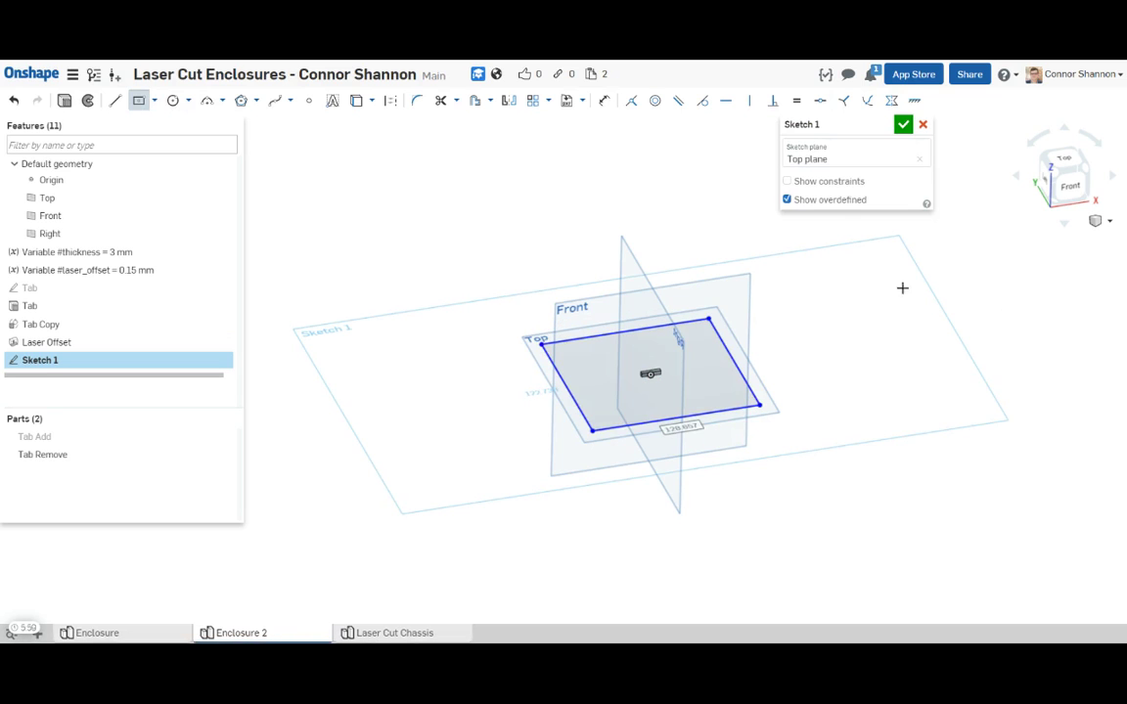
Name the sketch Box and accept it.
{"action": "left_click", "coordinate": [883, 124]}
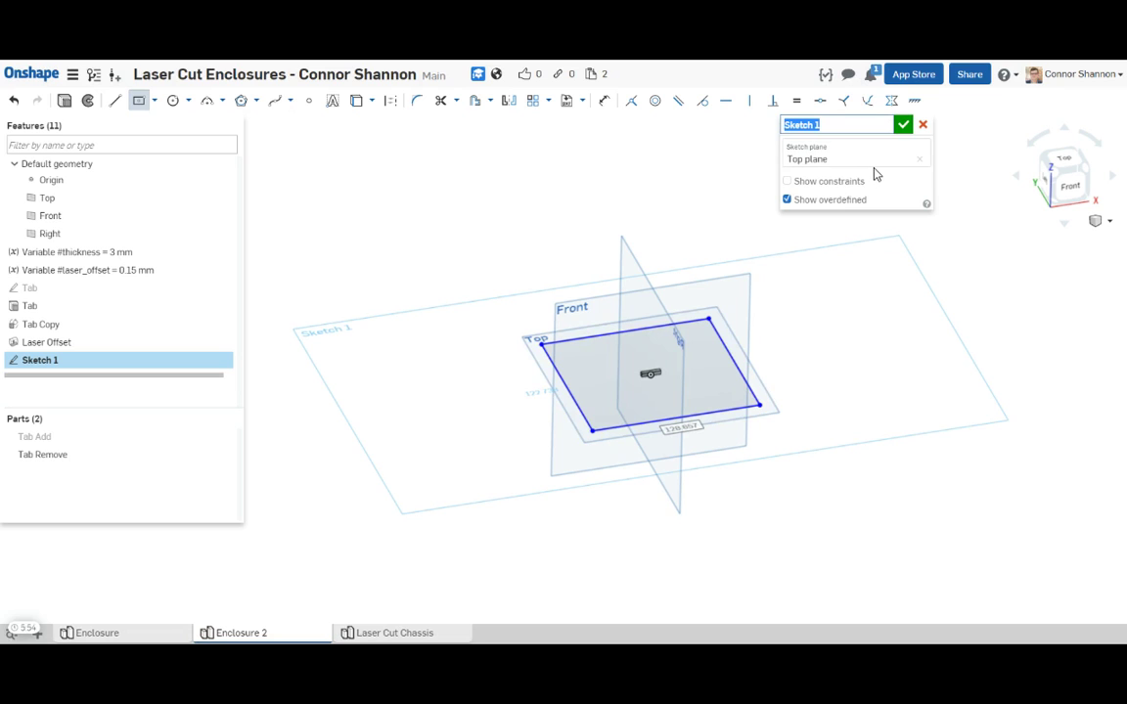
{"action": "type", "text": "Box"}
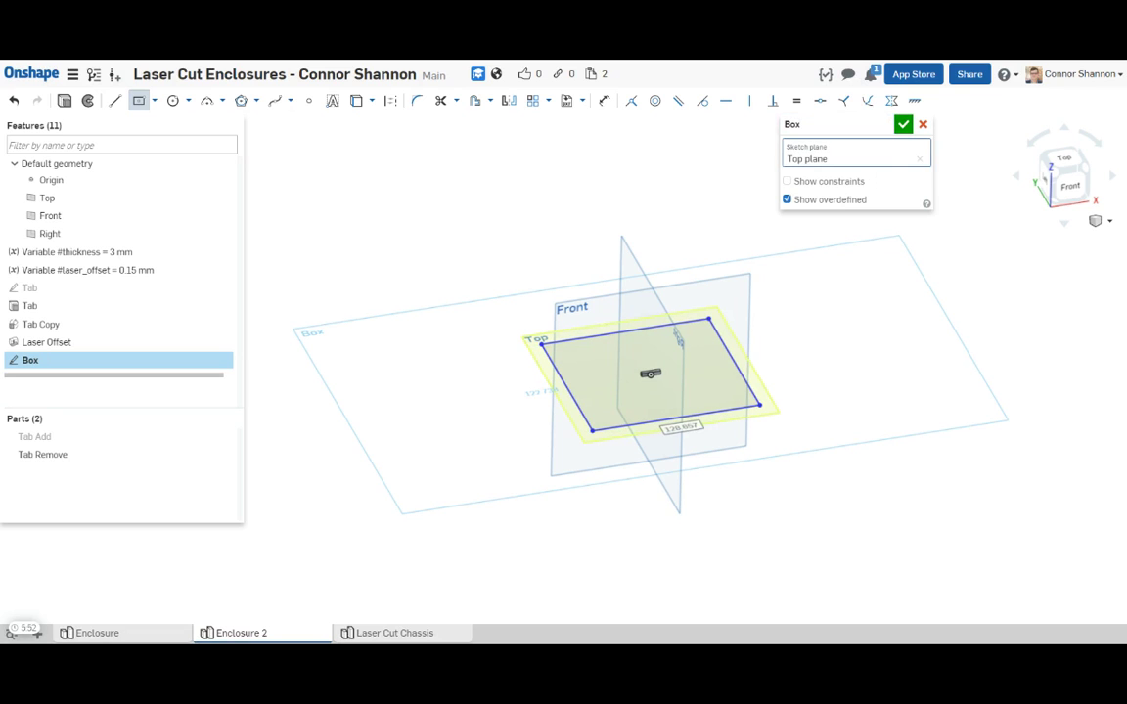
{"action": "key", "text": "Return"}
{"action": "left_click", "coordinate": [899, 128]}
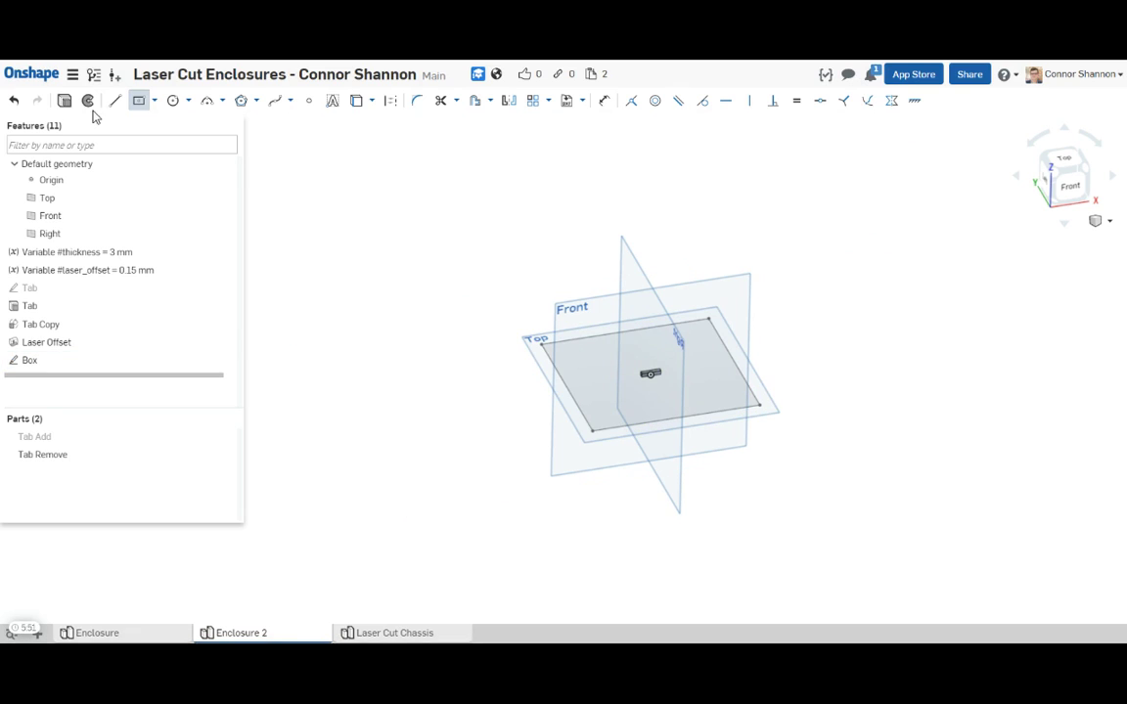
Extrude the Box sketch region to a depth of 100 mm.
{"action": "left_click", "coordinate": [126, 101]}
{"action": "left_click", "coordinate": [606, 397]}
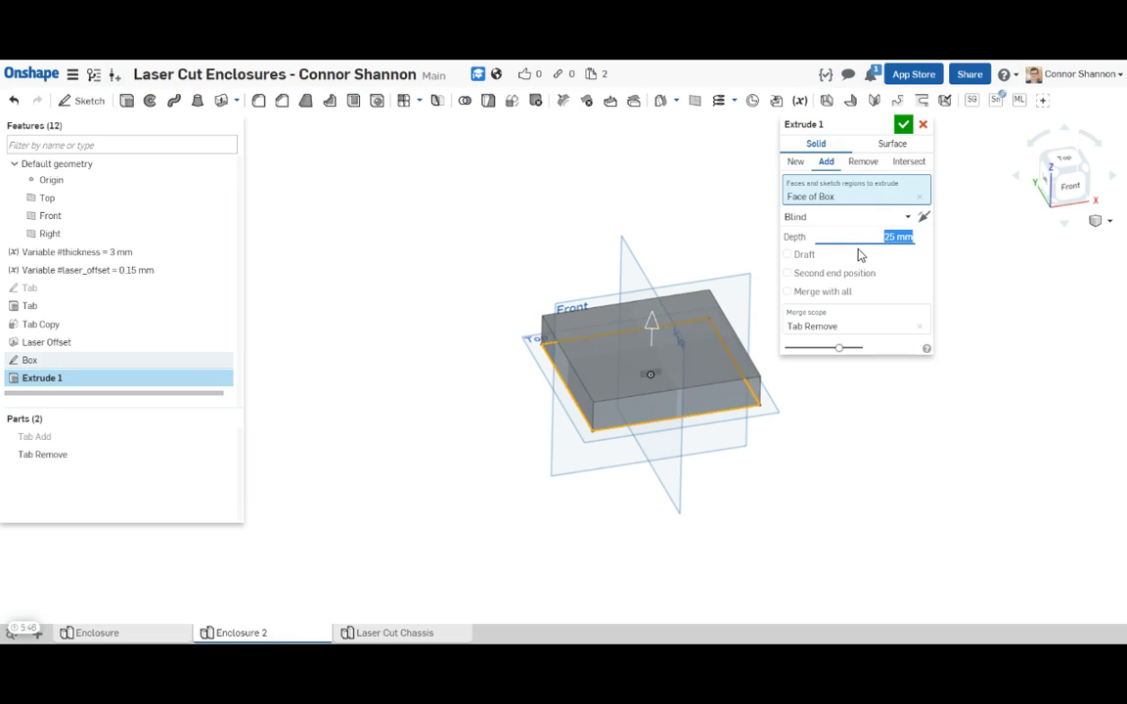
{"action": "type", "text": "100mm"}
{"action": "key", "text": "Return"}
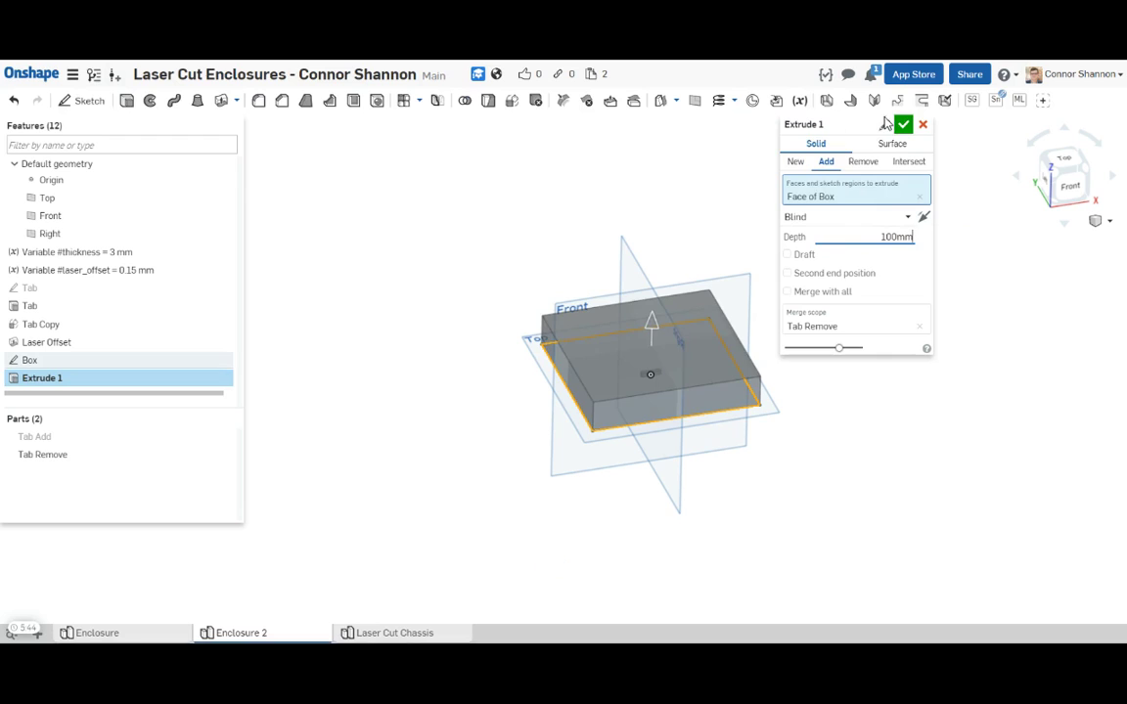
Name the extrusion feature Box, confirm it, and inspect the block.
{"action": "left_click", "coordinate": [885, 128]}
{"action": "type", "text": "Box"}
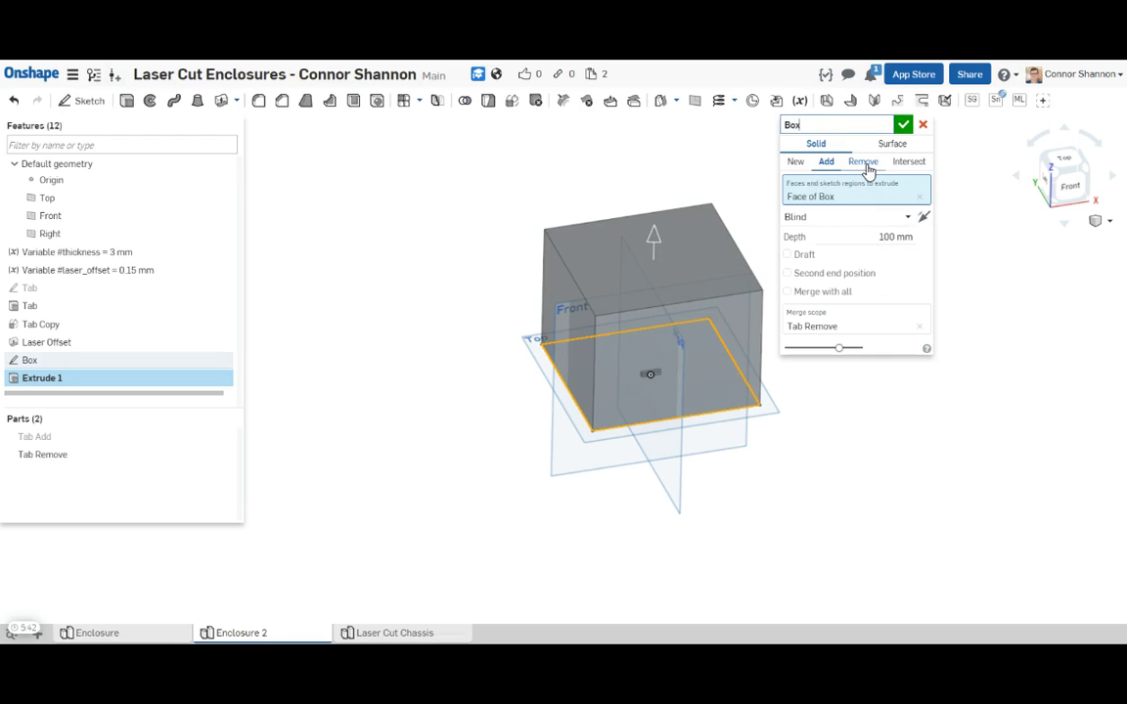
{"action": "left_click", "coordinate": [902, 123]}
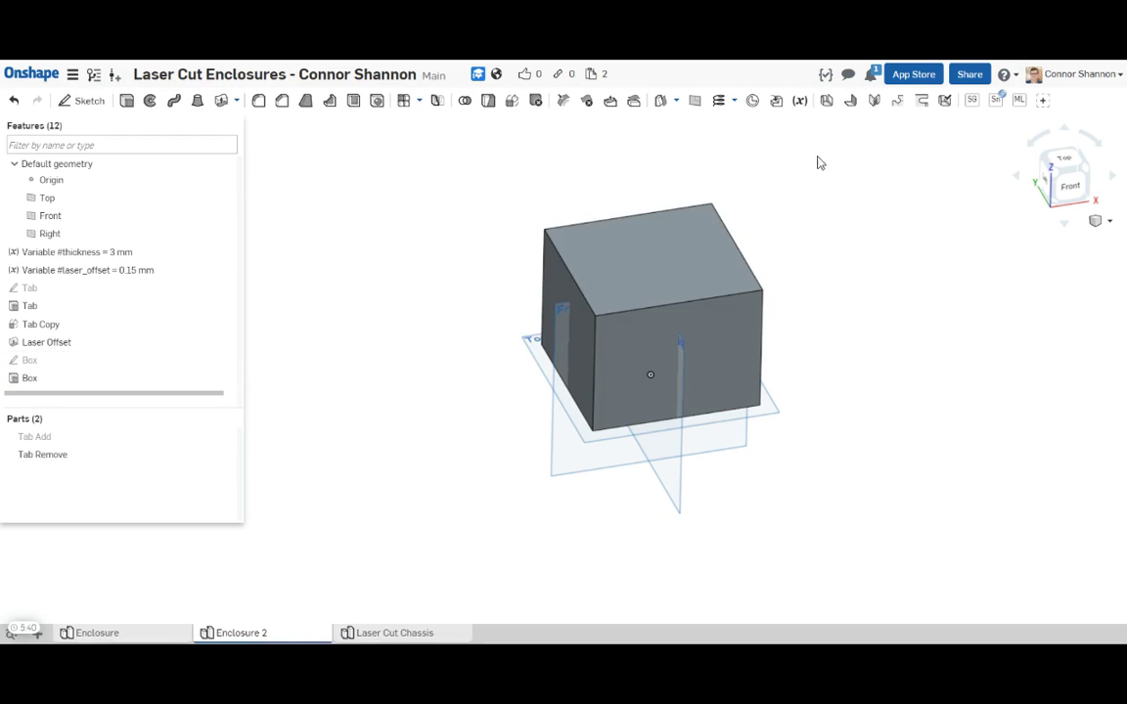
{"action": "right_click_drag", "start_coordinate": [537, 221], "coordinate": [794, 397]}
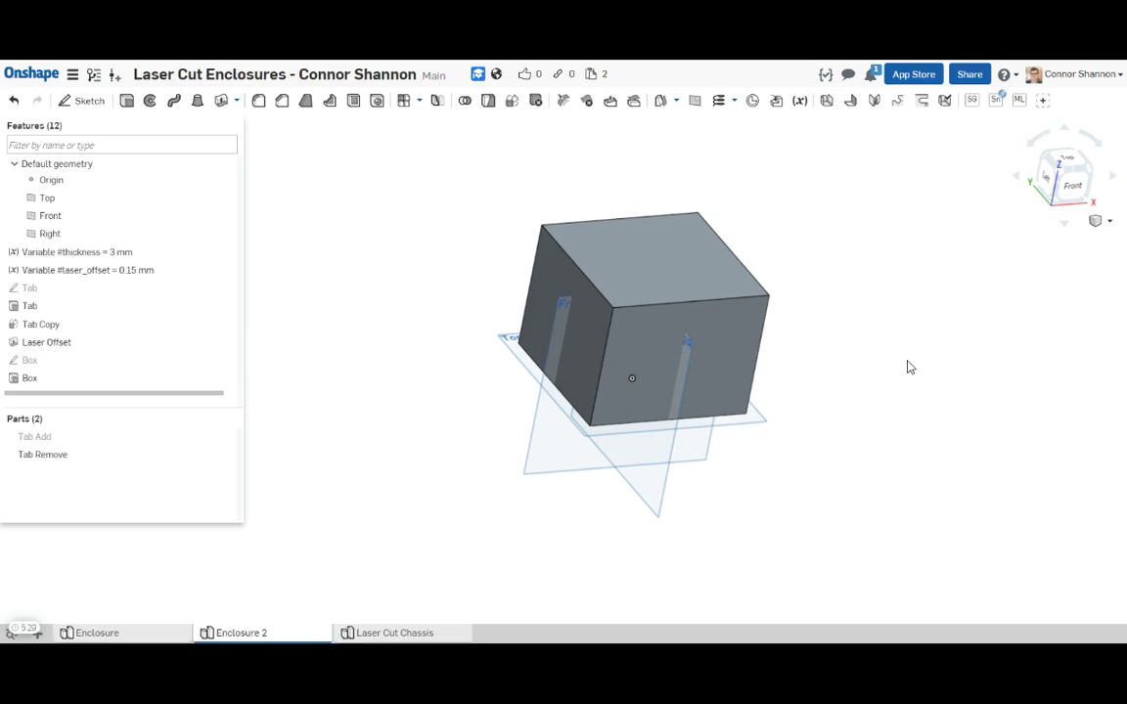
Convert the block to a sheet metal model with thickness #thickness.
{"action": "left_click", "coordinate": [826, 102]}
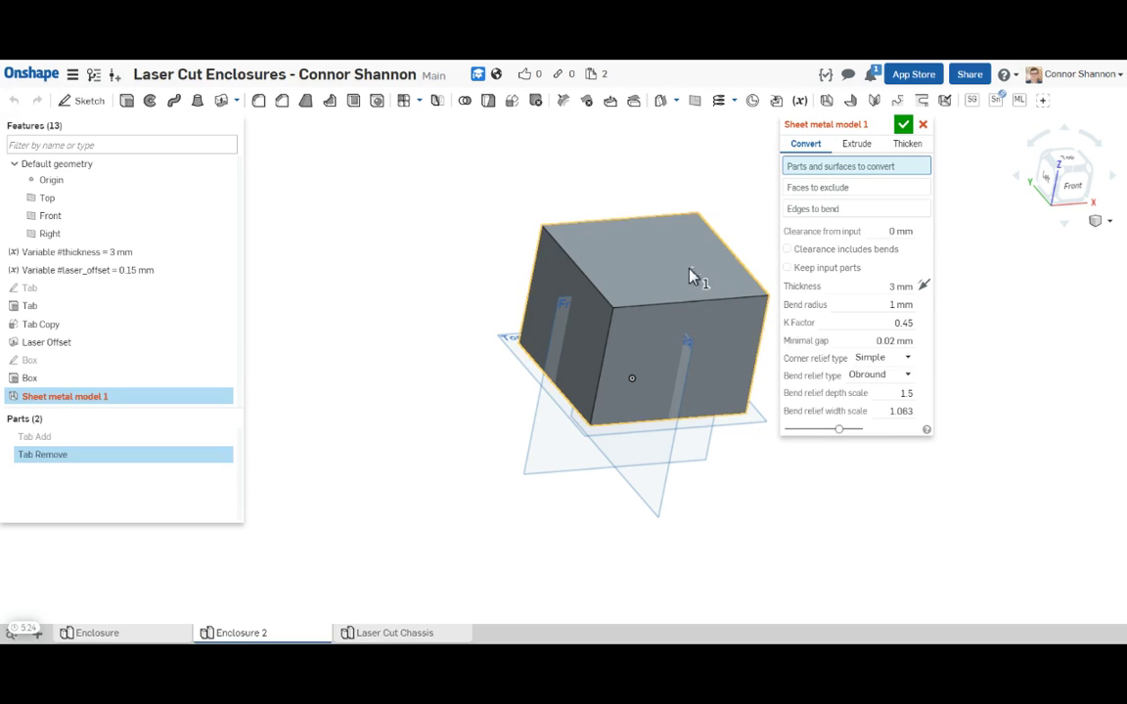
{"action": "left_click", "coordinate": [620, 241]}
{"action": "left_click", "coordinate": [895, 299]}
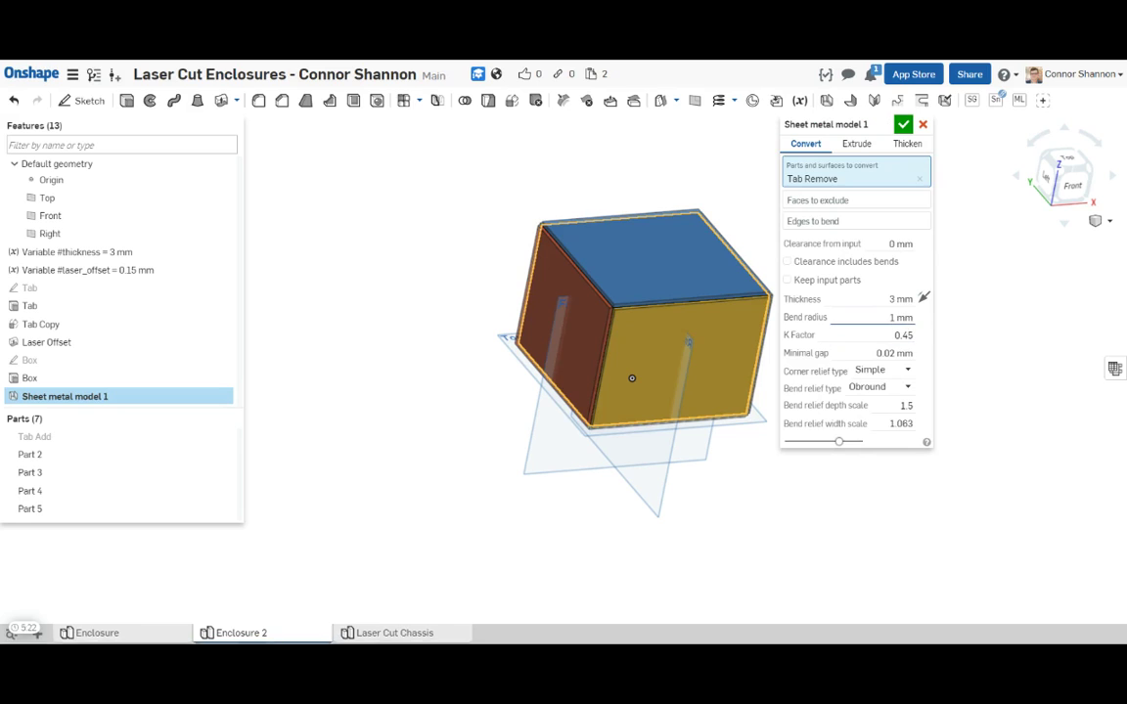
{"action": "type", "text": "#thickness"}
{"action": "key", "text": "Return"}
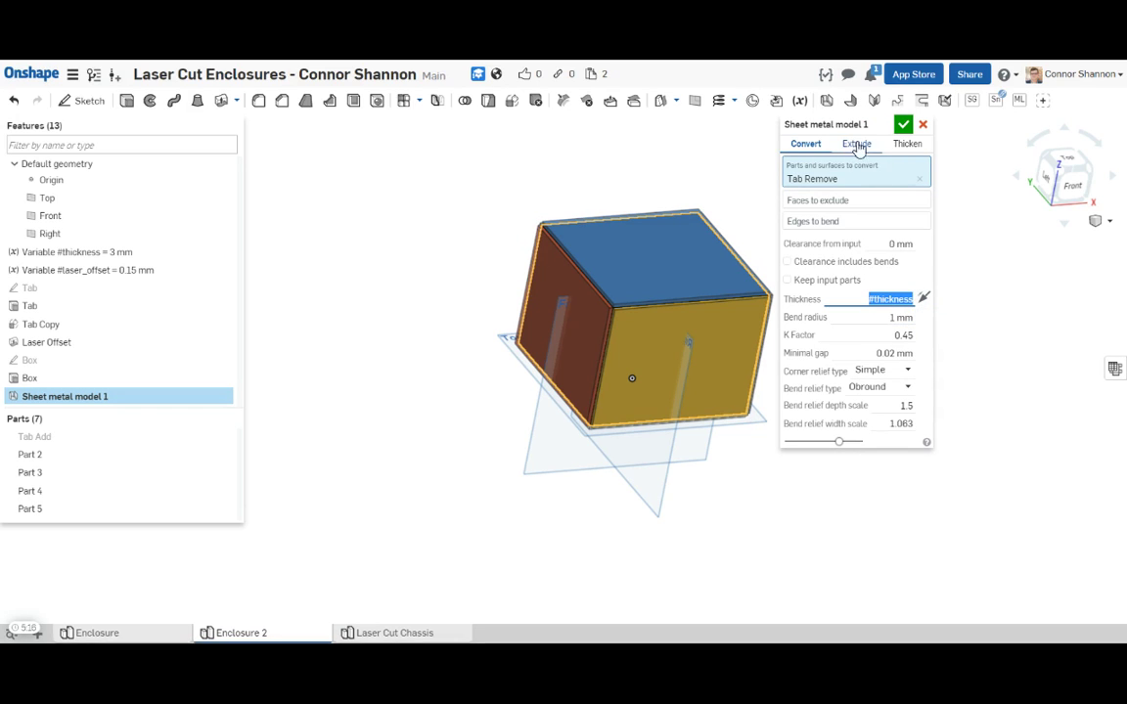
Name the sheet metal feature Box, flip its thickness inward, and confirm.
{"action": "left_click", "coordinate": [884, 127]}
{"action": "type", "text": "Box"}
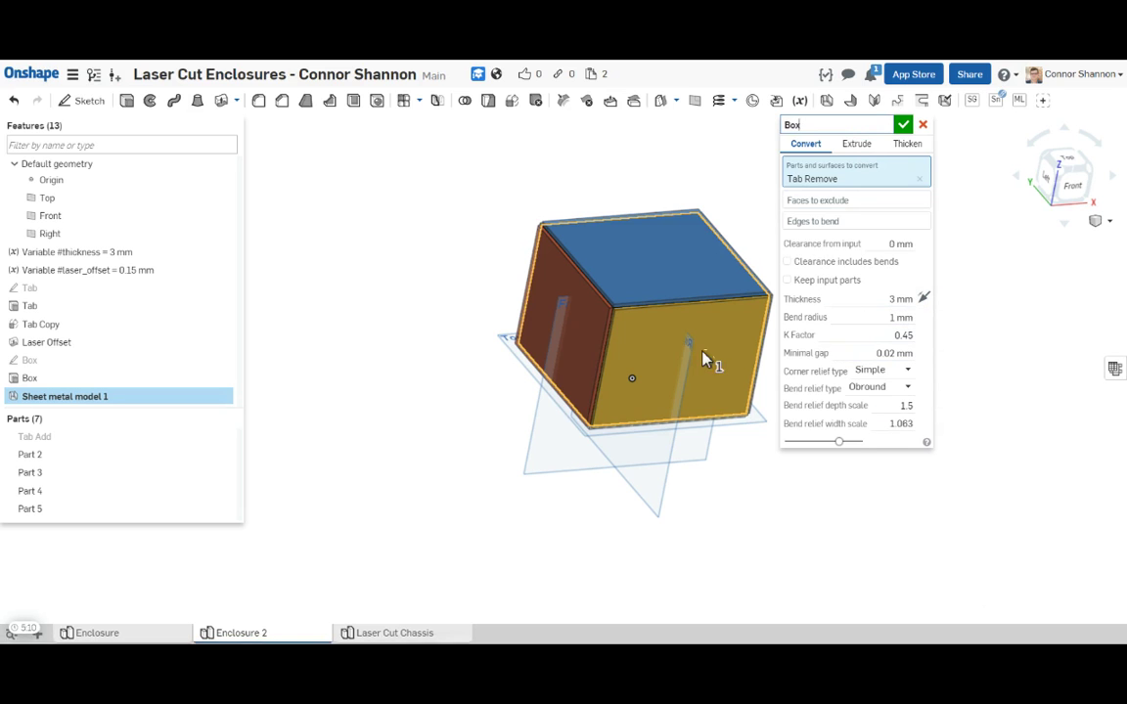
{"action": "right_click_drag", "start_coordinate": [712, 360], "coordinate": [739, 326]}
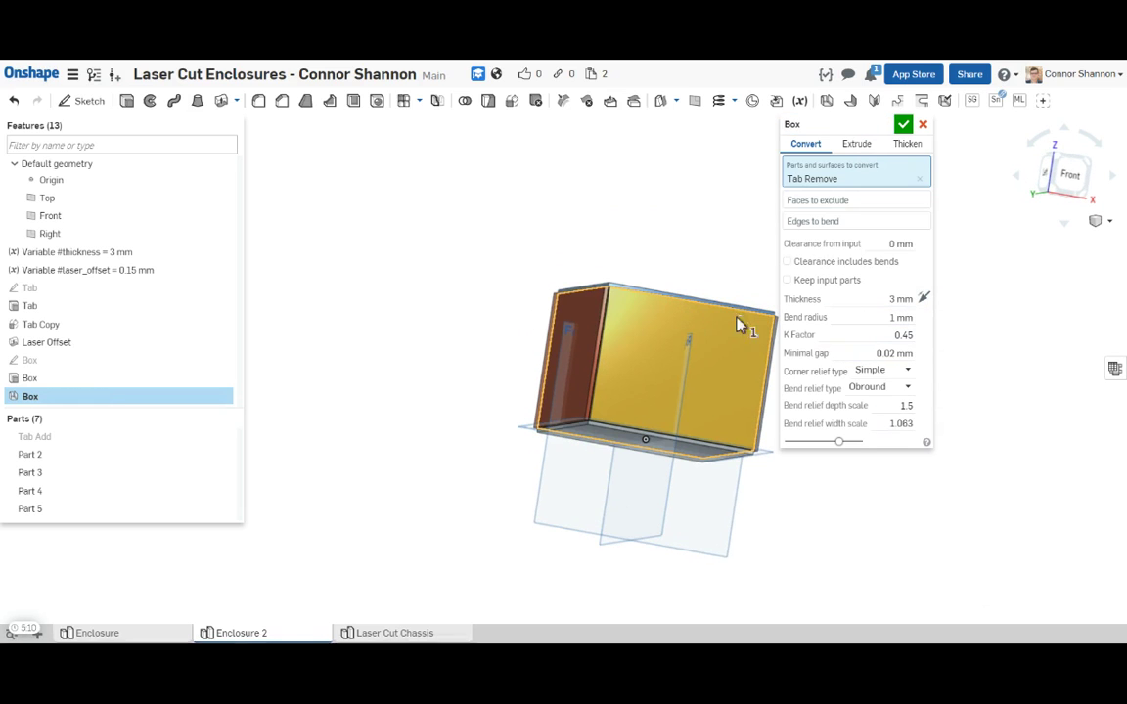
{"action": "left_click", "coordinate": [927, 300]}
{"action": "right_click_drag", "start_coordinate": [675, 350], "coordinate": [660, 369]}
{"action": "scroll", "coordinate": [642, 332], "scroll_direction": "up", "scroll_amount": 5}
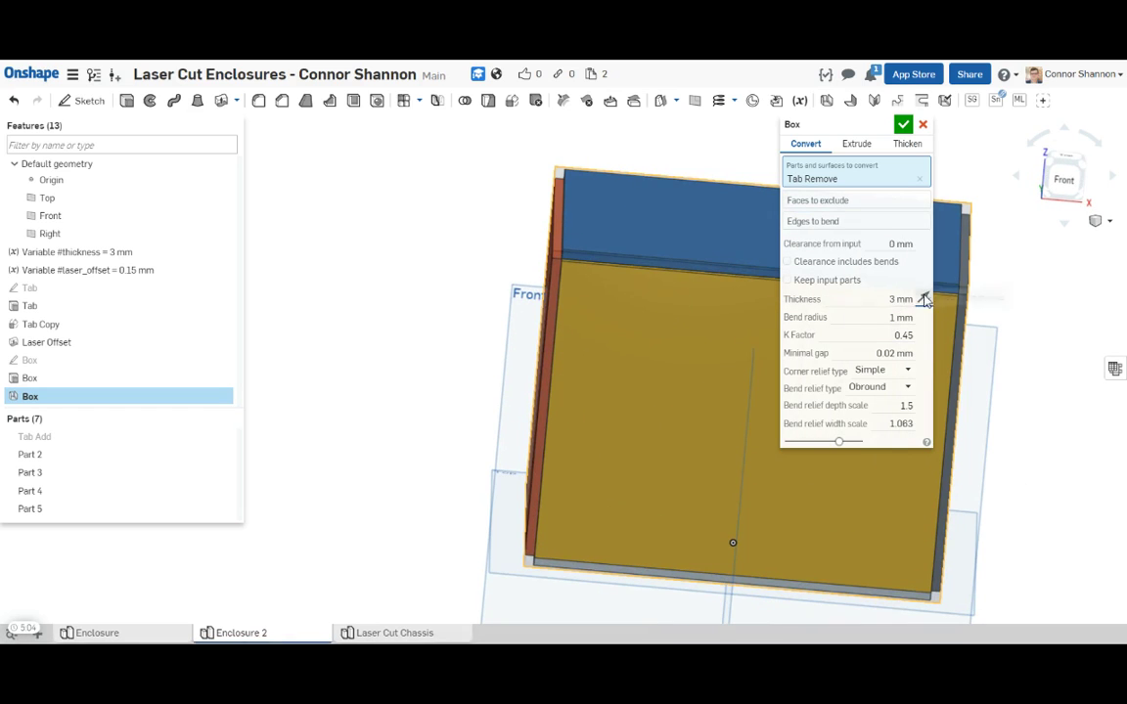
{"action": "left_click", "coordinate": [903, 126]}
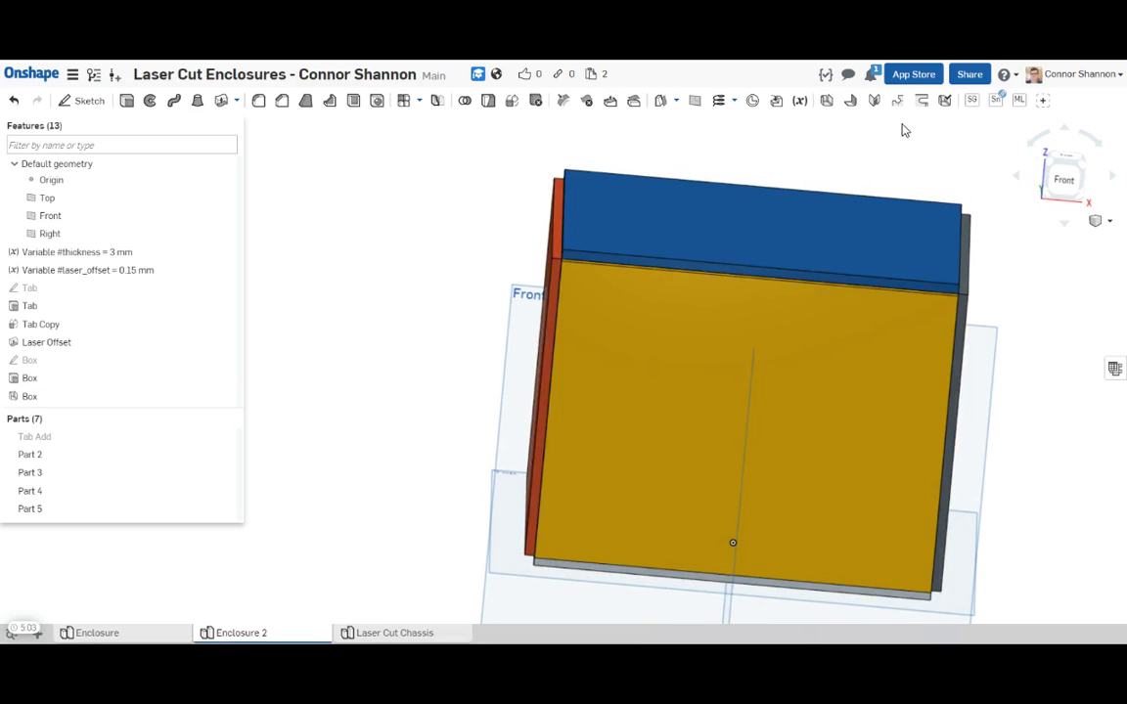
{"action": "right_click_drag", "start_coordinate": [780, 202], "coordinate": [564, 326]}
{"action": "scroll", "coordinate": [565, 349], "scroll_direction": "down", "scroll_amount": 4}
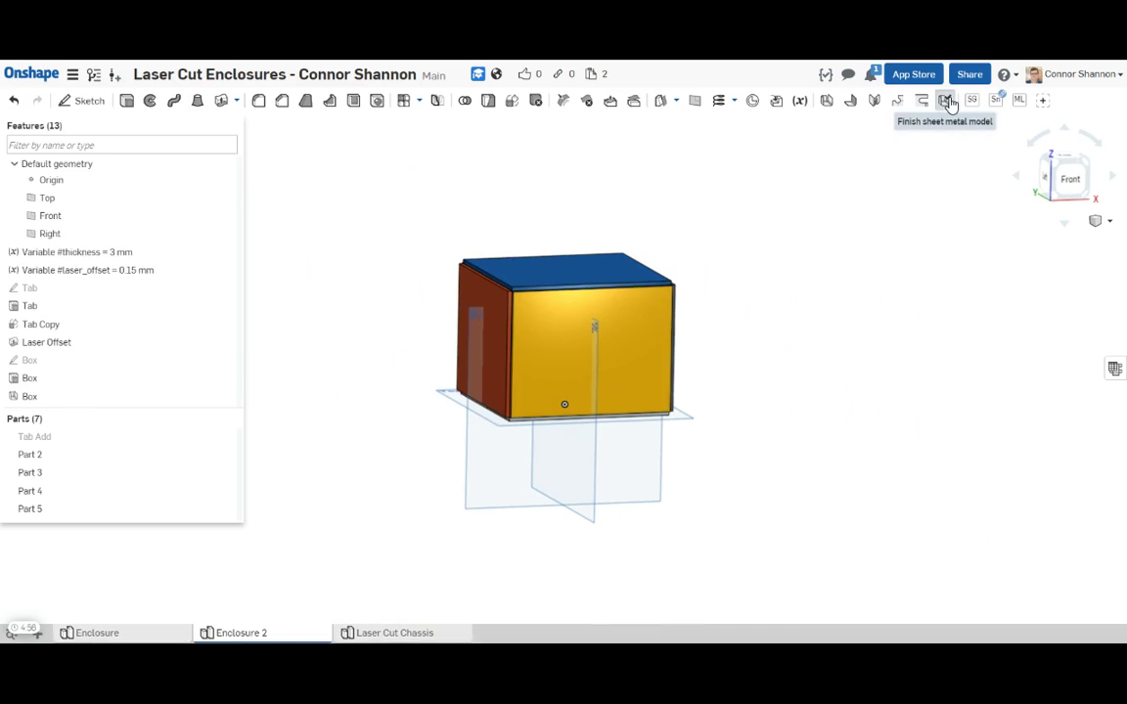
Finish the sheet-metal model and rename the finish feature to Box.
{"action": "left_click", "coordinate": [945, 101]}
{"action": "left_click", "coordinate": [566, 352]}
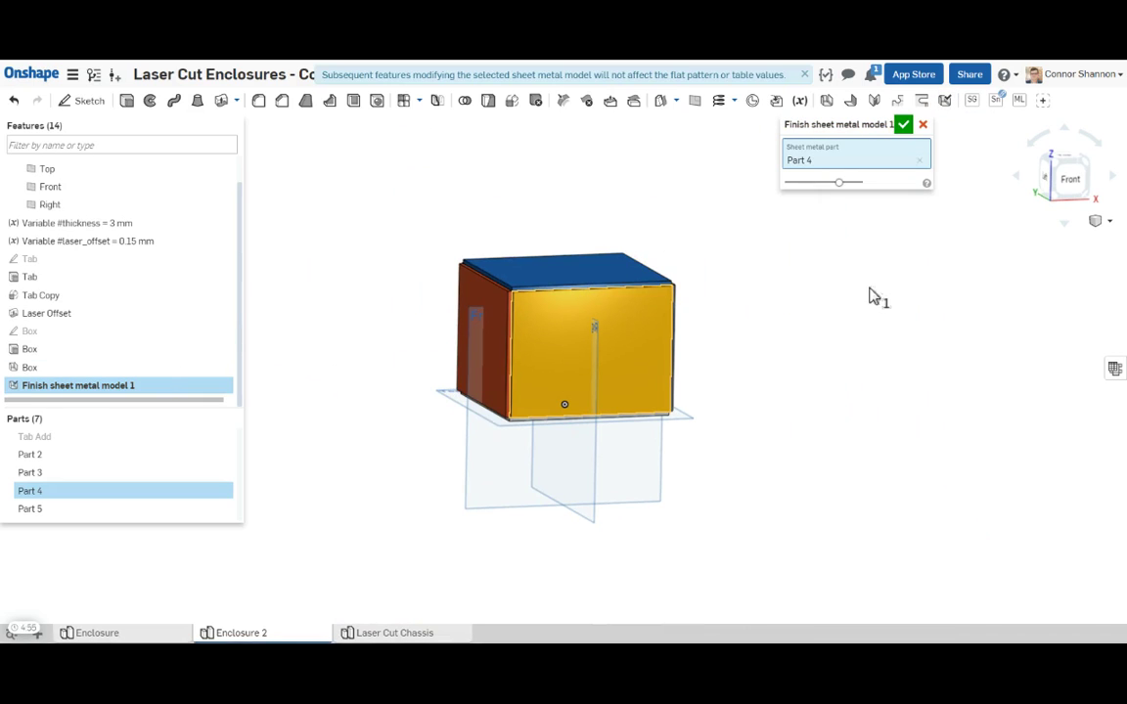
{"action": "left_click", "coordinate": [905, 127]}
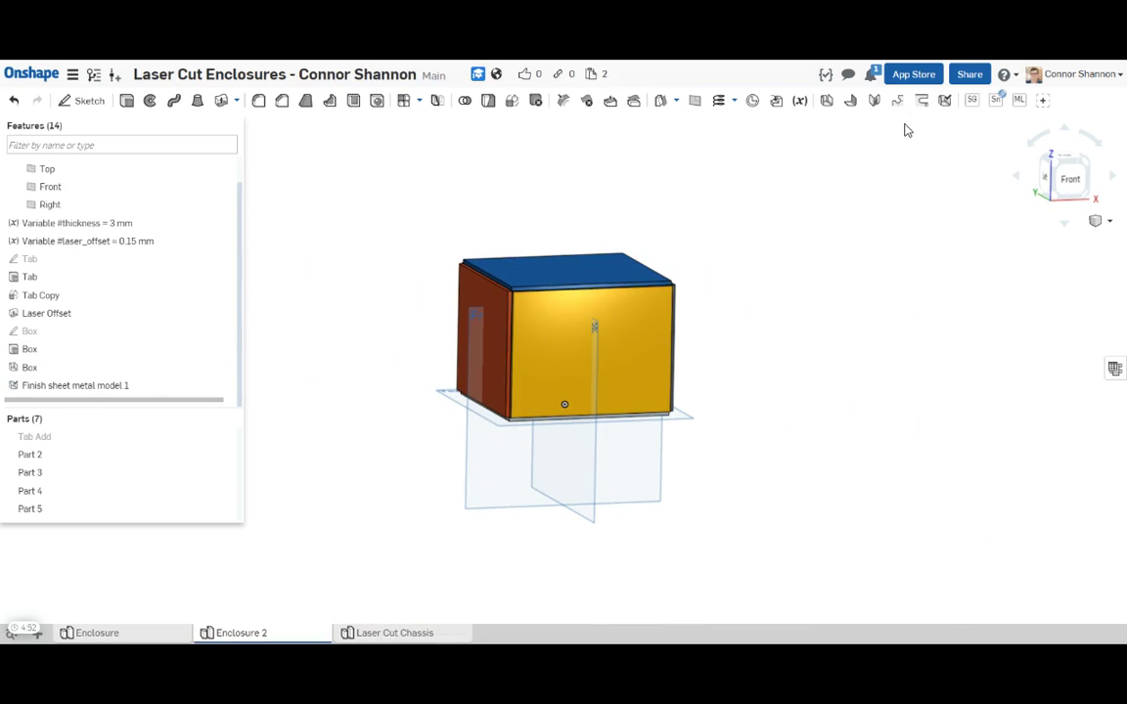
{"action": "right_click", "coordinate": [49, 390]}
{"action": "left_click", "coordinate": [72, 395]}
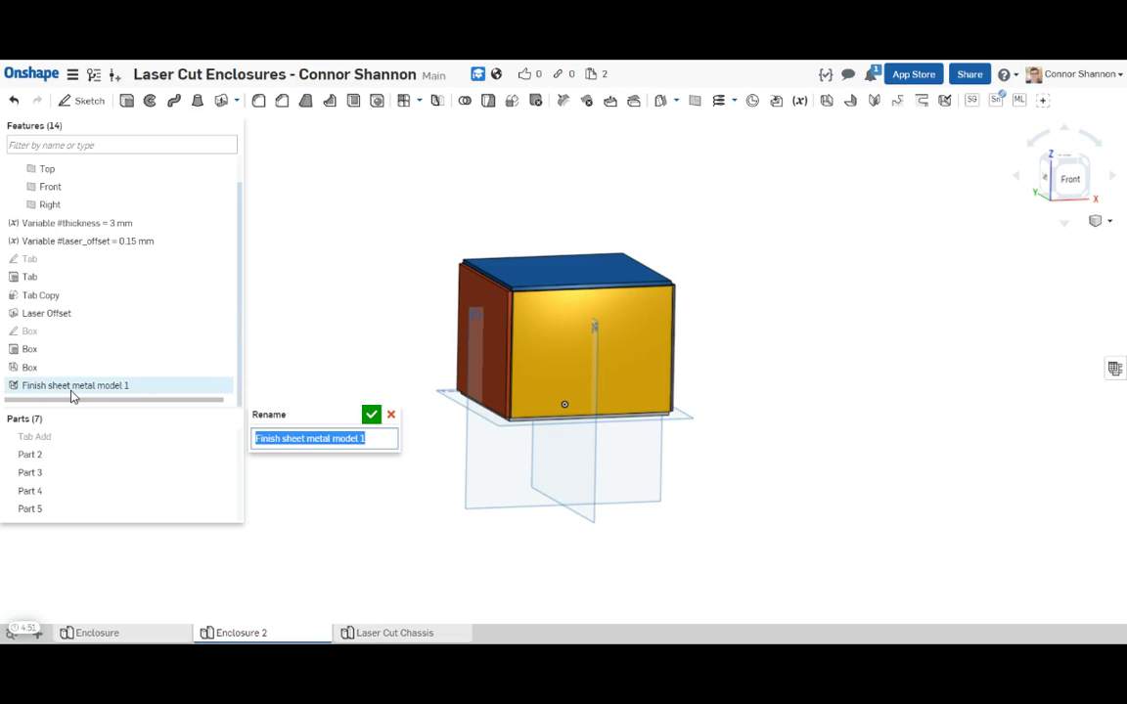
{"action": "type", "text": "Box"}
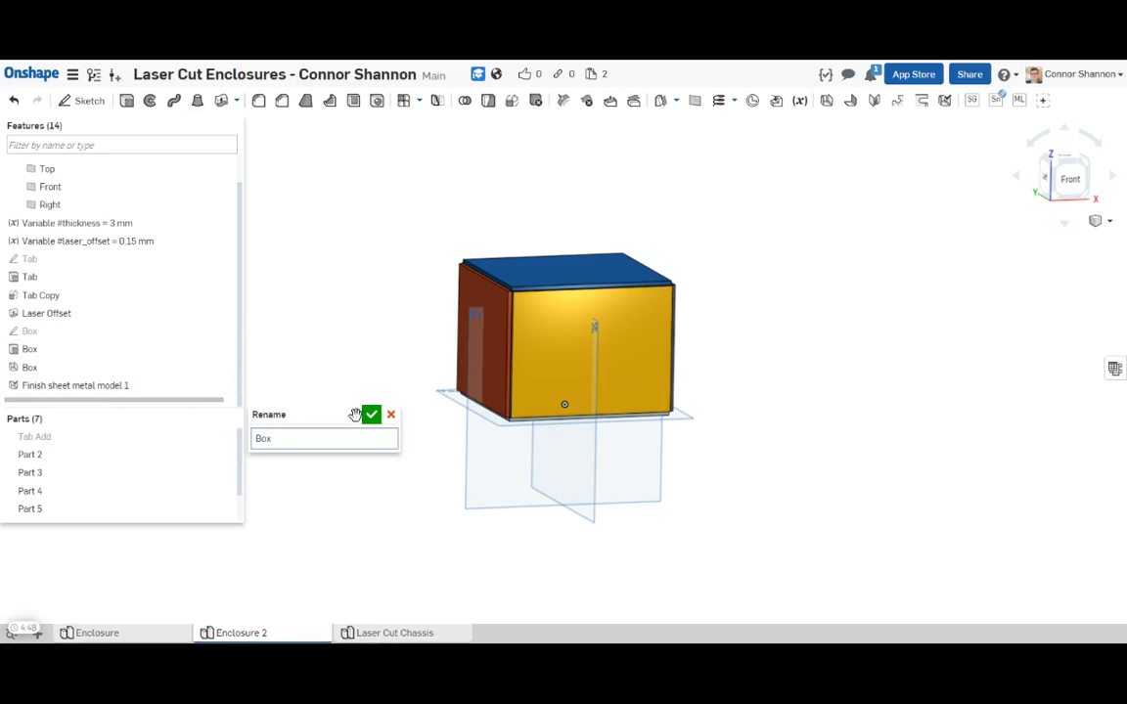
{"action": "left_click", "coordinate": [371, 415]}
Update all linked Laser Edge Tool references to their latest version.
{"action": "right_click_drag", "start_coordinate": [719, 445], "coordinate": [694, 483]}
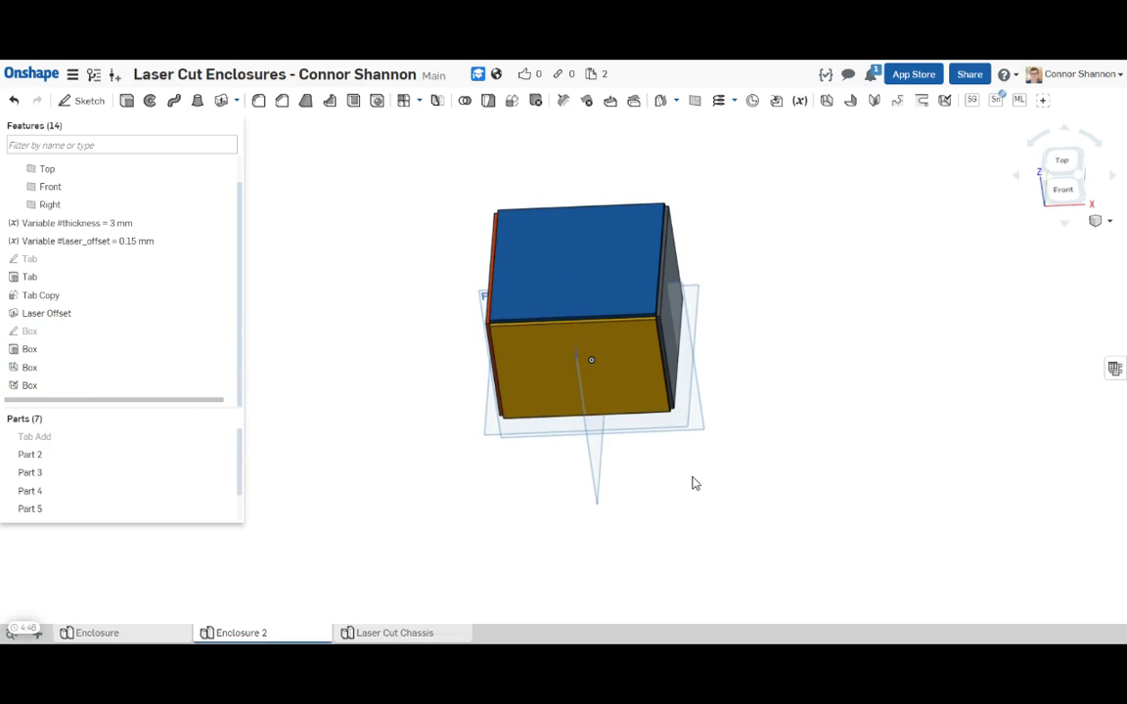
{"action": "left_click", "coordinate": [998, 106]}
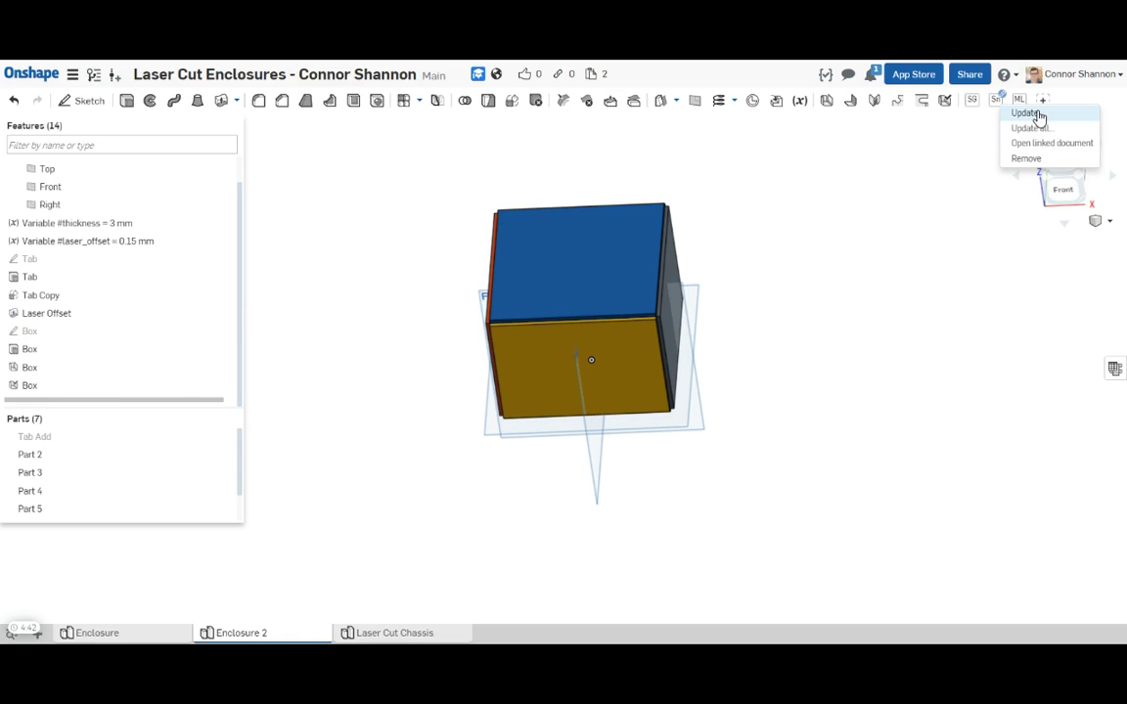
{"action": "left_click", "coordinate": [1039, 116]}
{"action": "left_click", "coordinate": [433, 388]}
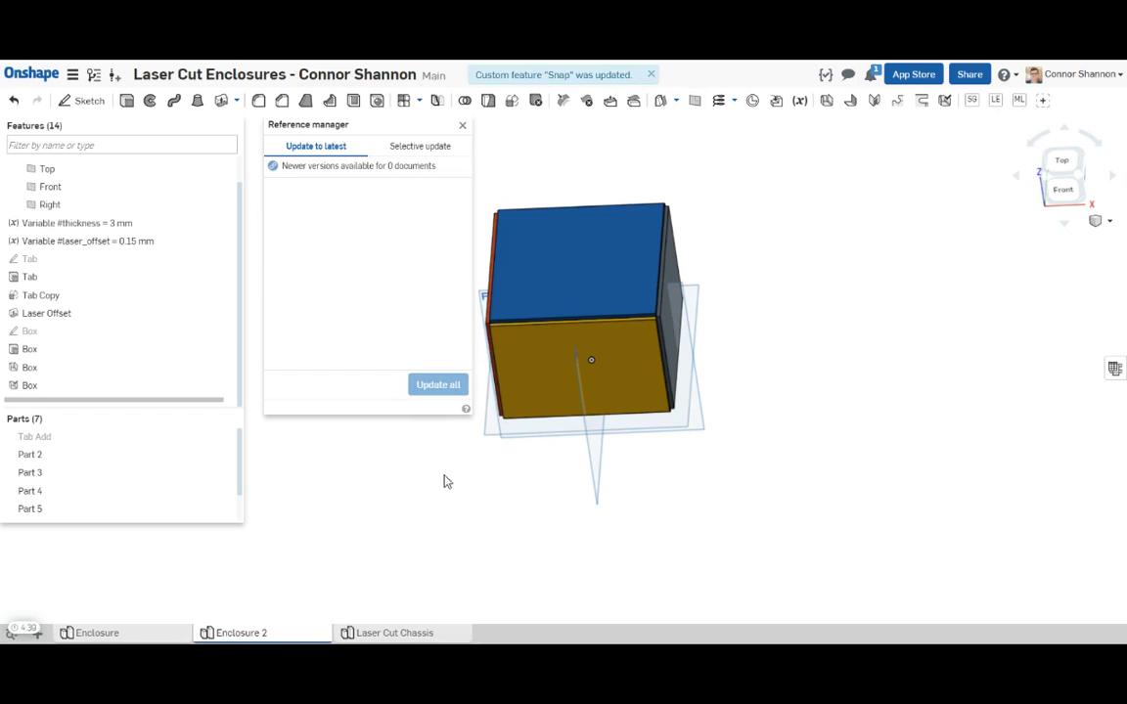
{"action": "left_click", "coordinate": [463, 129]}
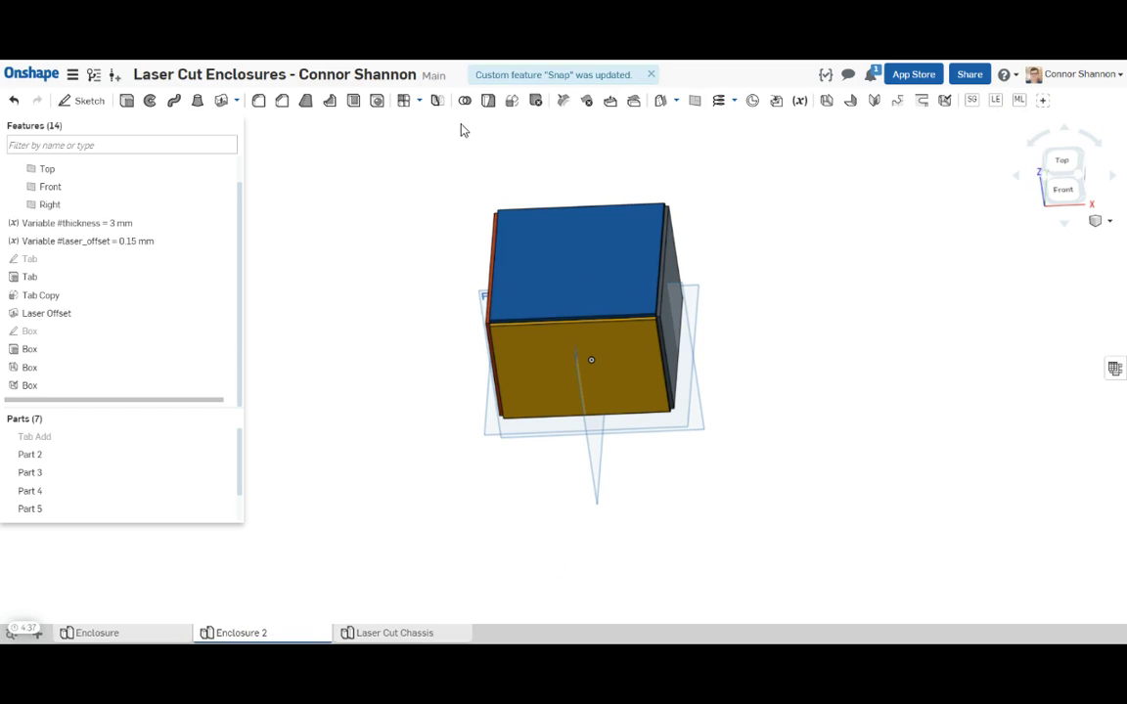
Start Laser Edge Tool 1 with Tab Add as positive part and Part 2 as butted negative.
{"action": "left_click", "coordinate": [996, 100]}
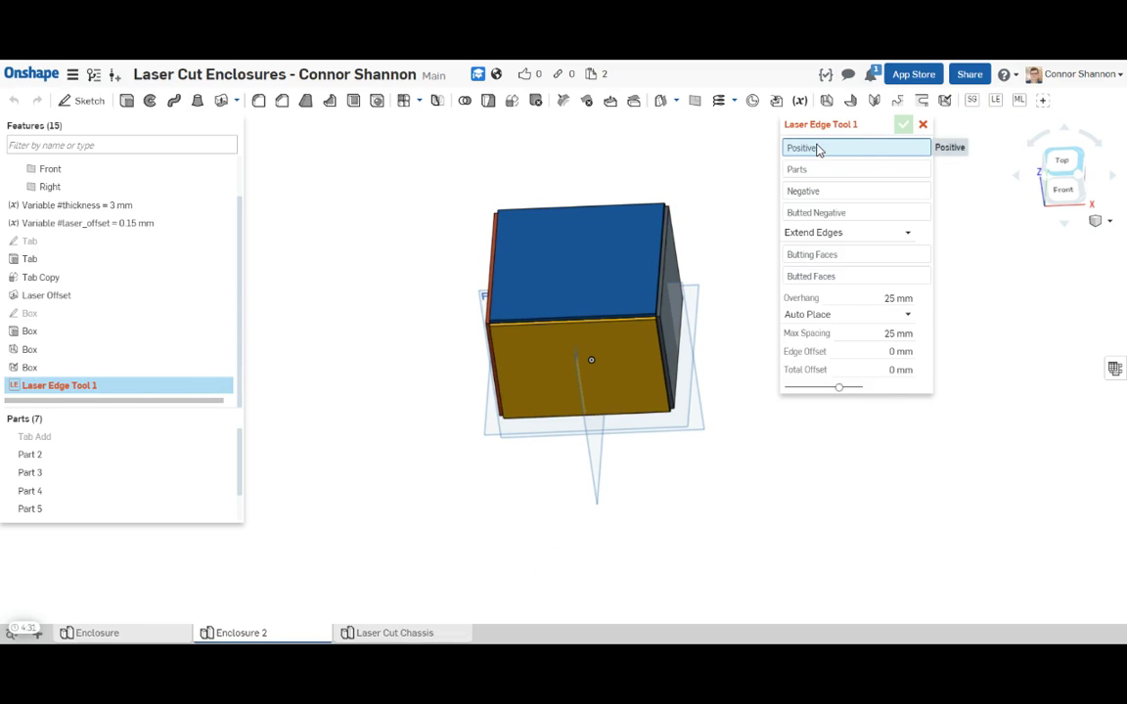
{"action": "scroll", "coordinate": [59, 219], "scroll_direction": "up", "scroll_amount": 1}
{"action": "scroll", "coordinate": [63, 273], "scroll_direction": "down", "scroll_amount": 1}
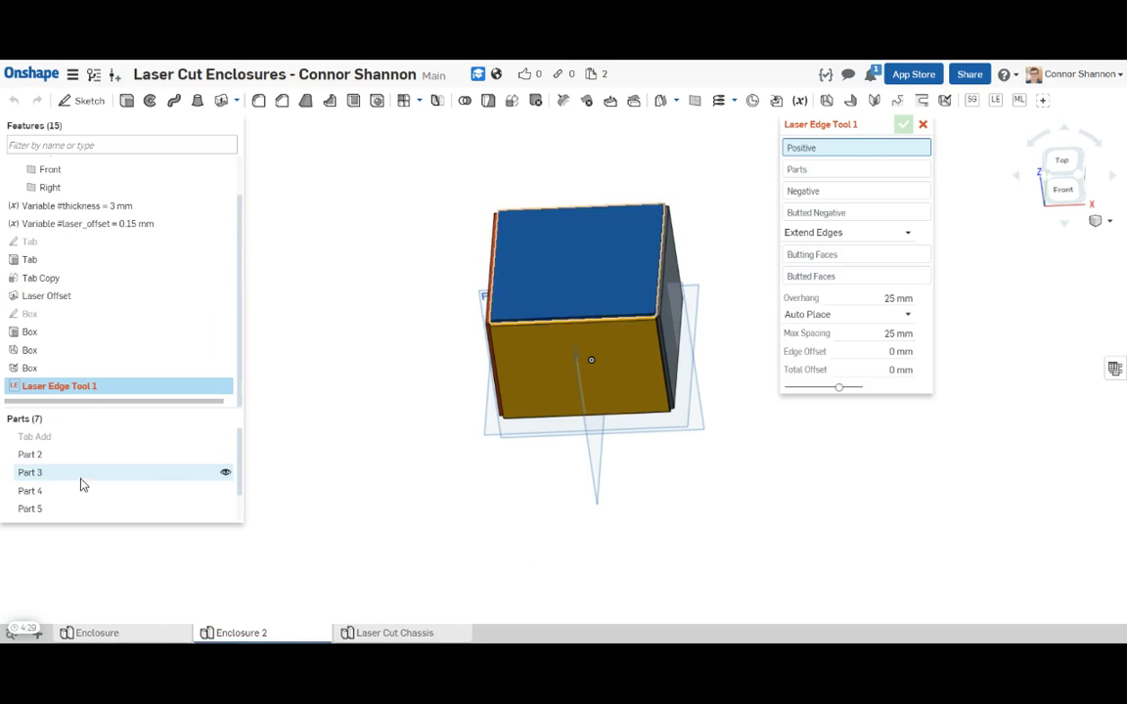
{"action": "left_click", "coordinate": [56, 445]}
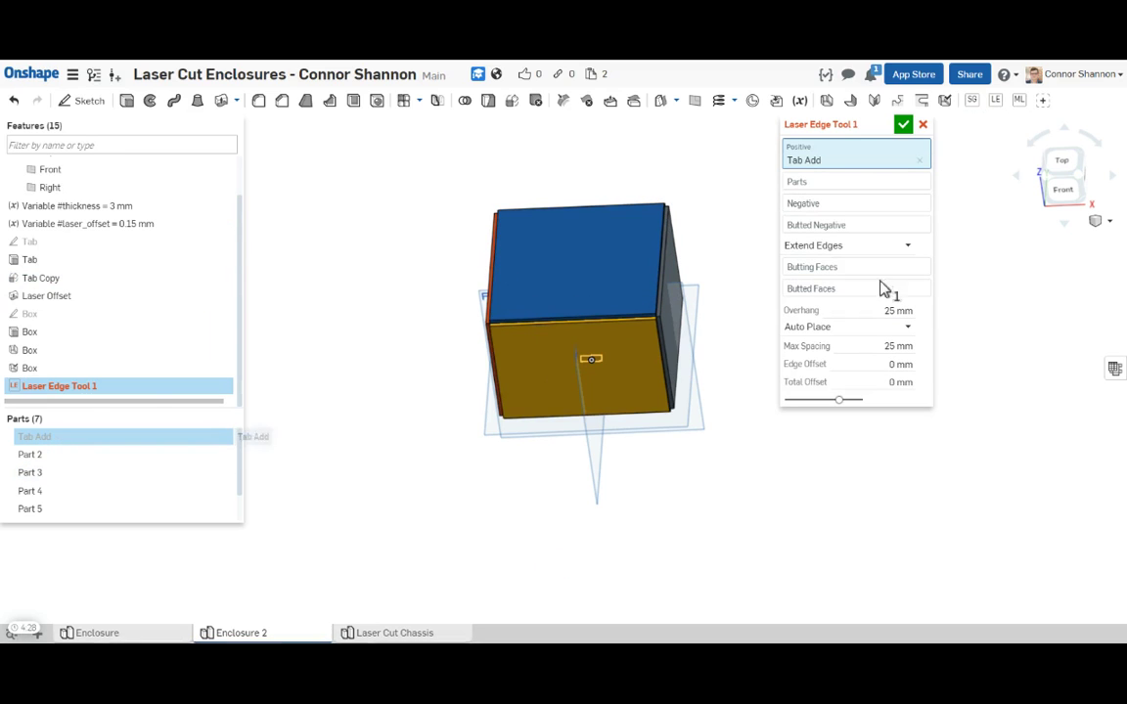
{"action": "left_click", "coordinate": [816, 228]}
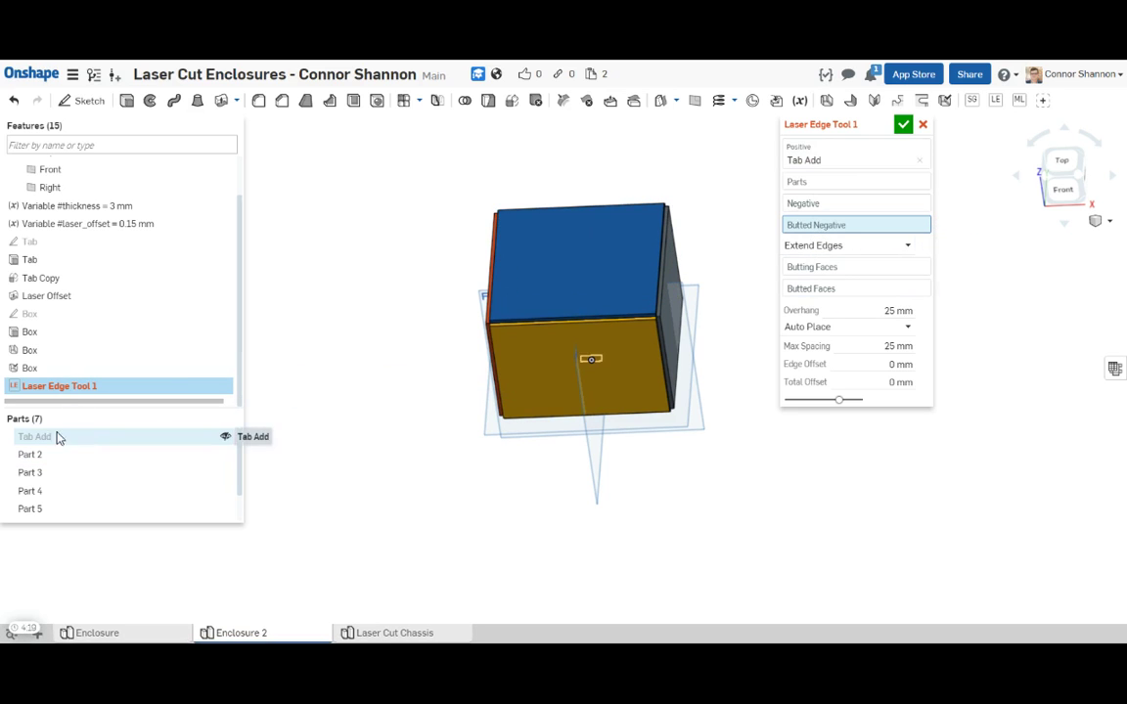
{"action": "left_click", "coordinate": [50, 460]}
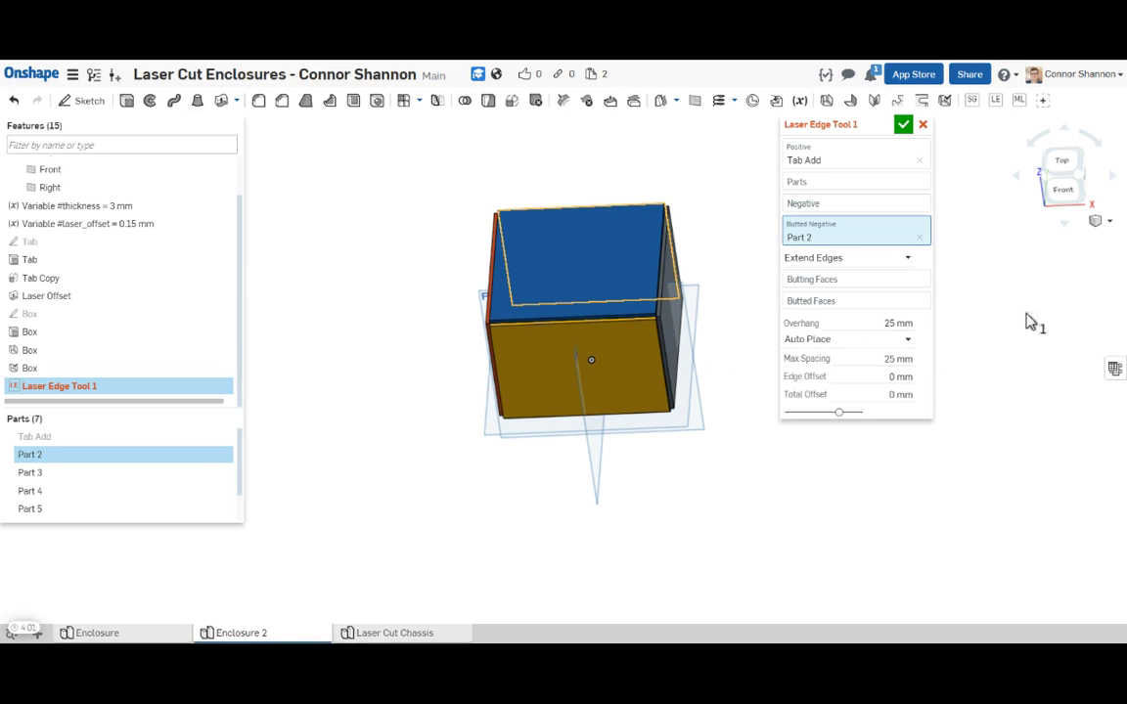
{"action": "scroll", "coordinate": [587, 386], "scroll_direction": "up", "scroll_amount": 5}
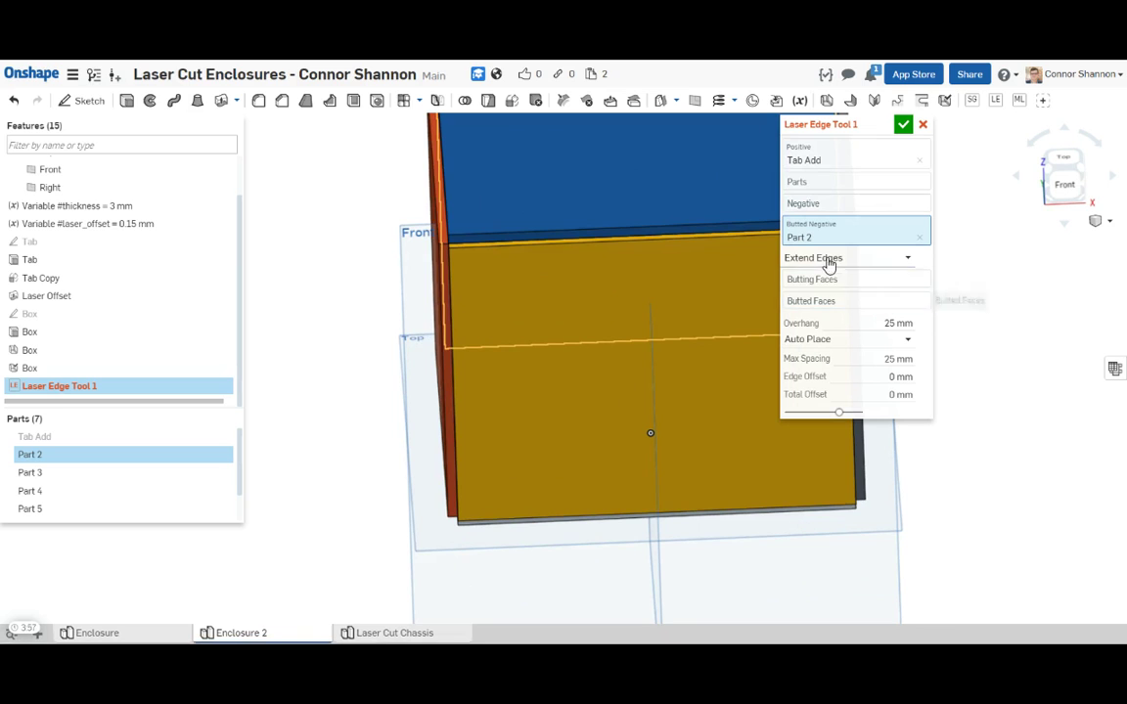
Pick four box panel faces, including the yellow front and dark left panels, as butting faces.
{"action": "left_click", "coordinate": [832, 280]}
{"action": "right_click_drag", "start_coordinate": [422, 360], "coordinate": [470, 365]}
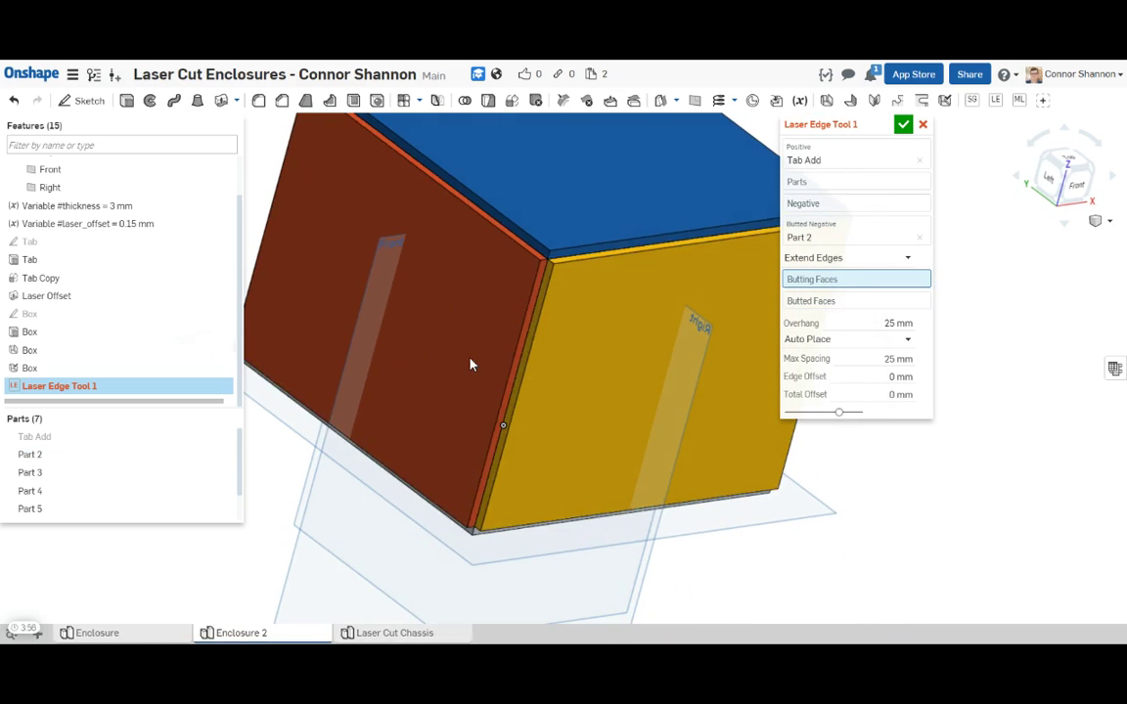
{"action": "left_click", "coordinate": [534, 338]}
{"action": "right_click_drag", "start_coordinate": [629, 457], "coordinate": [490, 269]}
{"action": "left_click", "coordinate": [526, 423]}
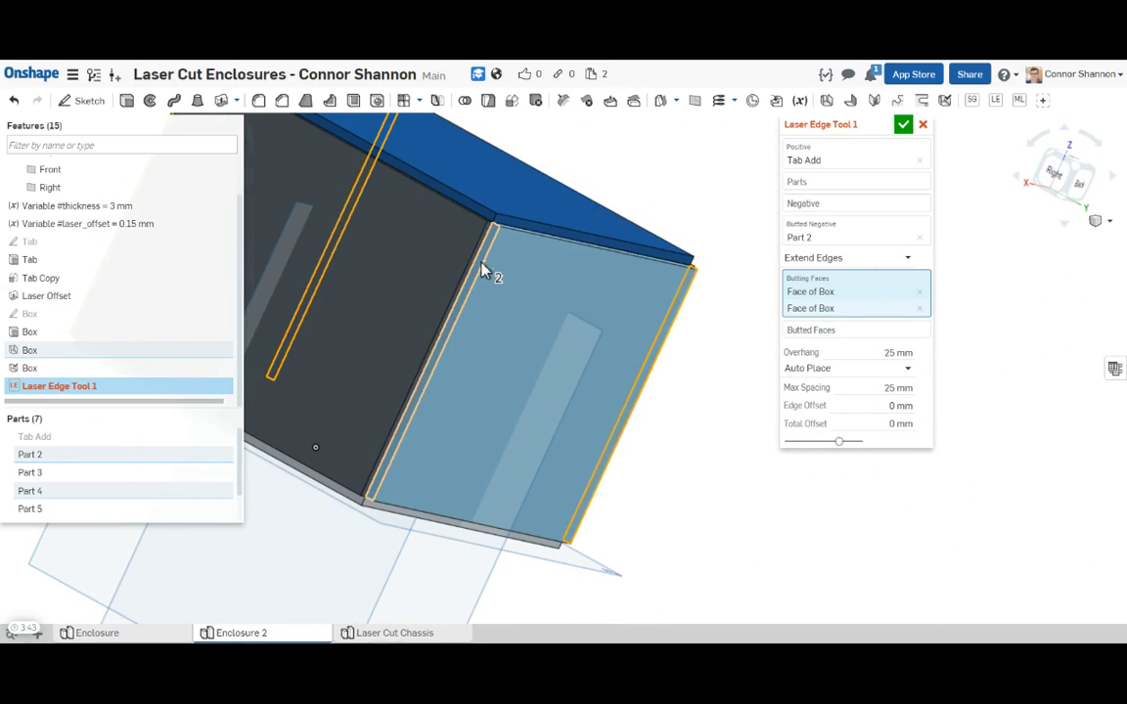
{"action": "left_click", "coordinate": [405, 307]}
{"action": "right_click_drag", "start_coordinate": [405, 307], "coordinate": [619, 392]}
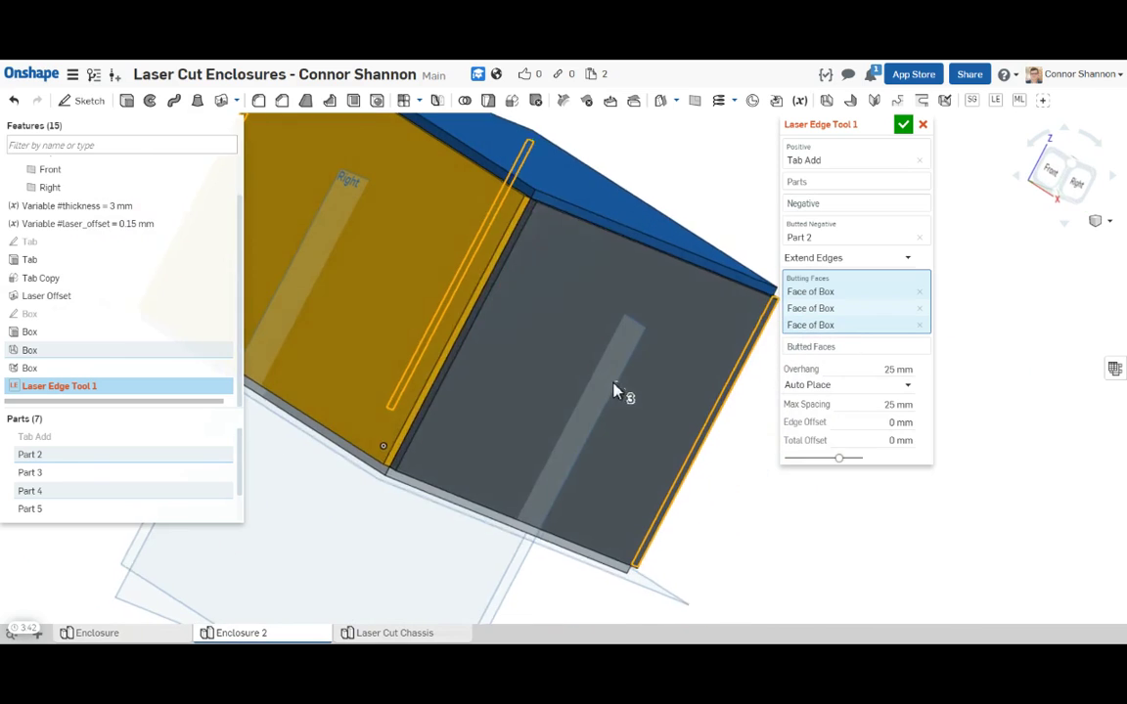
{"action": "left_click", "coordinate": [509, 246]}
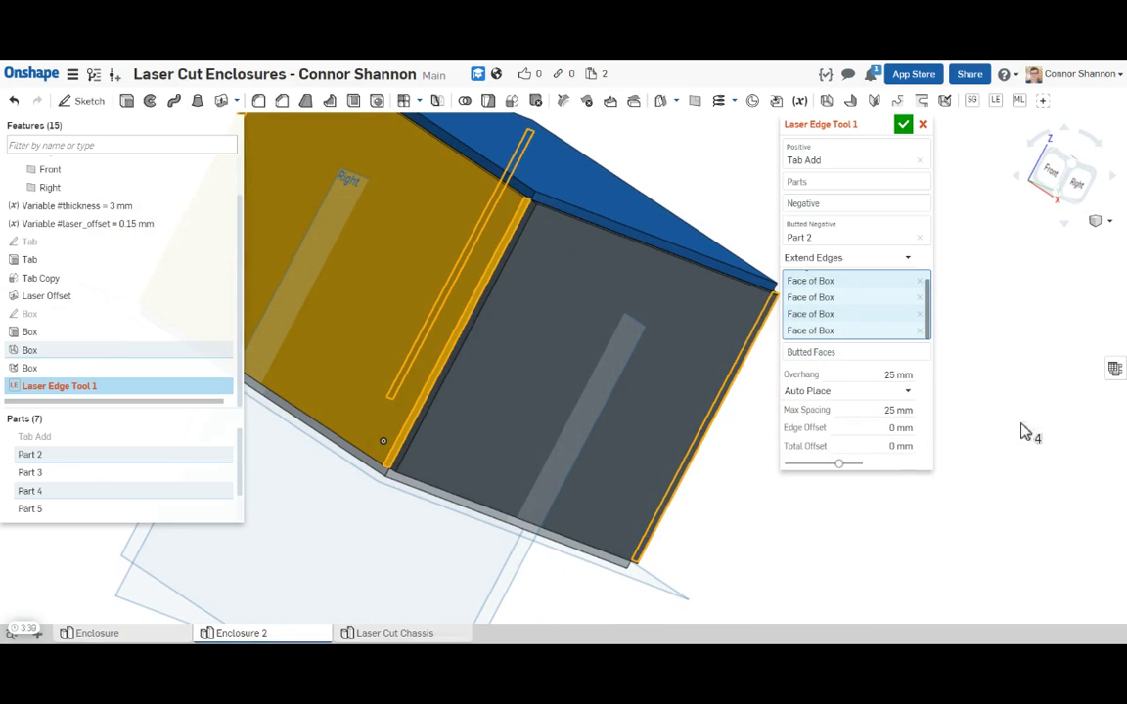
Pick the four mating panel faces as butted faces so tabs preview along the joints.
{"action": "left_click", "coordinate": [812, 352]}
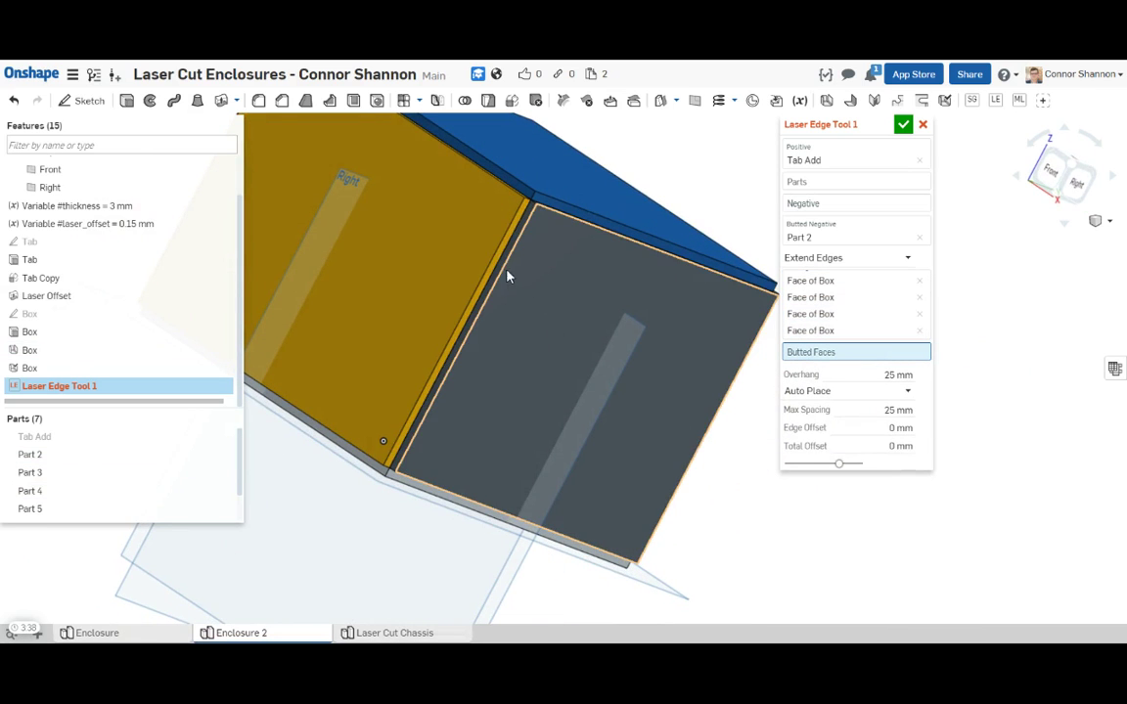
{"action": "left_click", "coordinate": [536, 344]}
{"action": "right_click_drag", "start_coordinate": [536, 344], "coordinate": [548, 379]}
{"action": "left_click", "coordinate": [440, 262]}
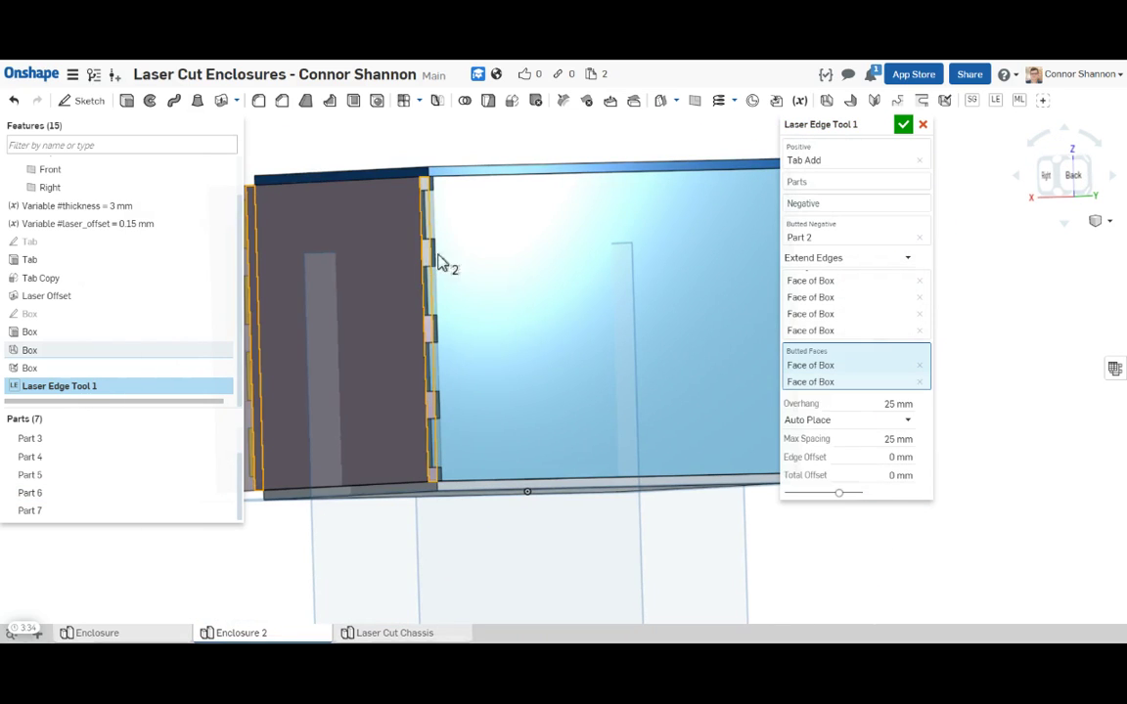
{"action": "right_click_drag", "start_coordinate": [440, 262], "coordinate": [372, 313]}
{"action": "left_click", "coordinate": [489, 276]}
{"action": "left_click", "coordinate": [369, 324]}
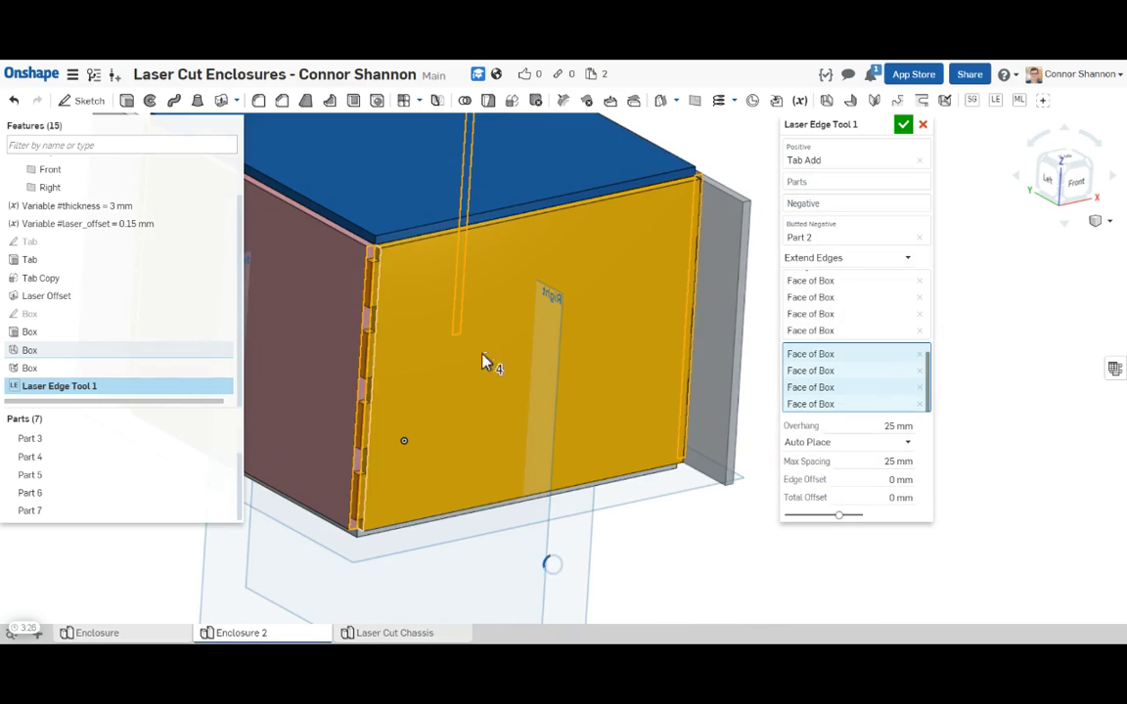
{"action": "right_click_drag", "start_coordinate": [485, 365], "coordinate": [675, 523]}
{"action": "left_click", "coordinate": [558, 450]}
{"action": "right_click_drag", "start_coordinate": [689, 501], "coordinate": [615, 451]}
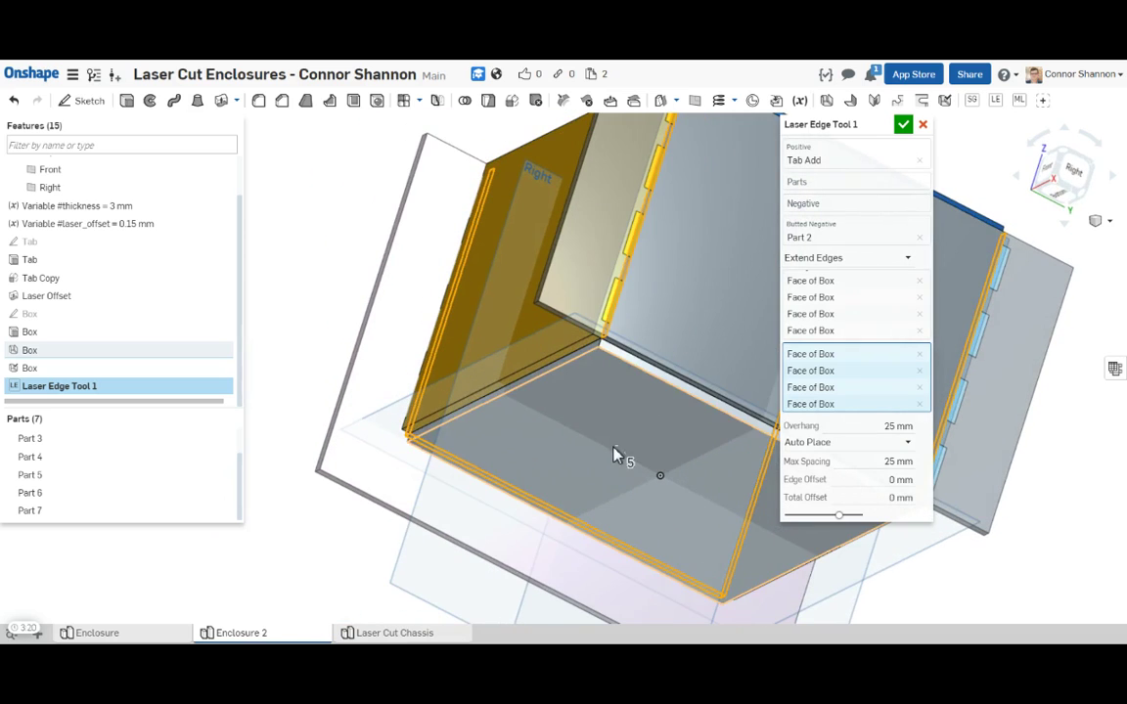
{"action": "left_click", "coordinate": [646, 365]}
{"action": "left_click", "coordinate": [843, 319]}
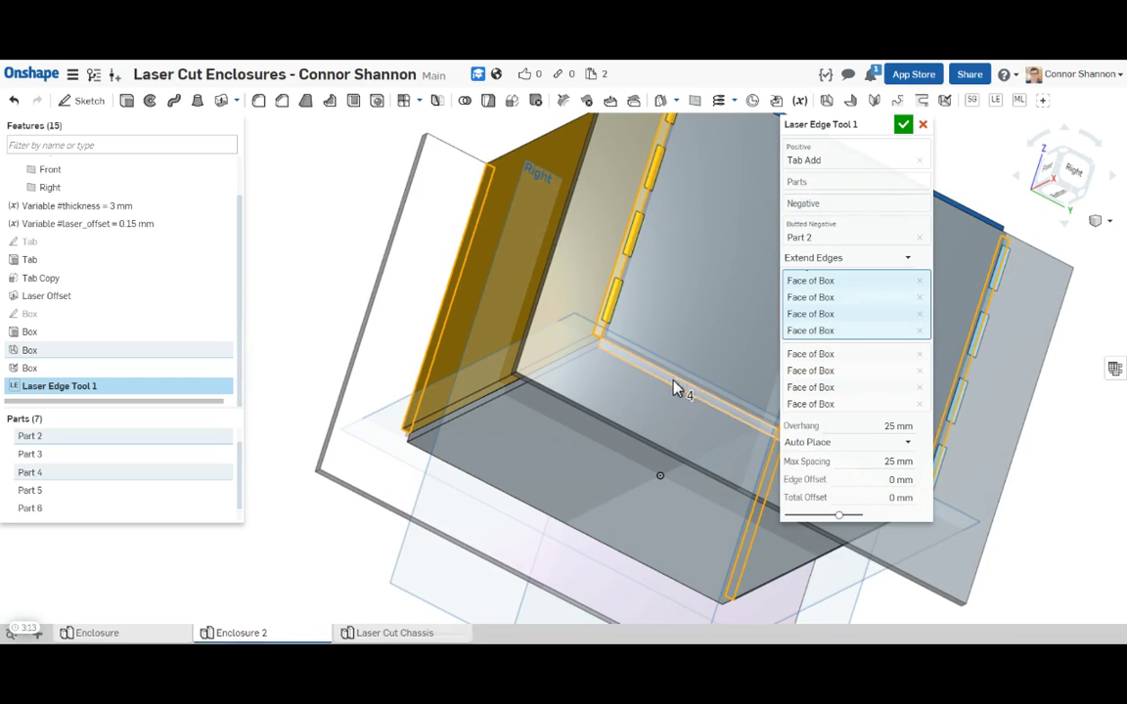
{"action": "right_click_drag", "start_coordinate": [373, 353], "coordinate": [447, 372]}
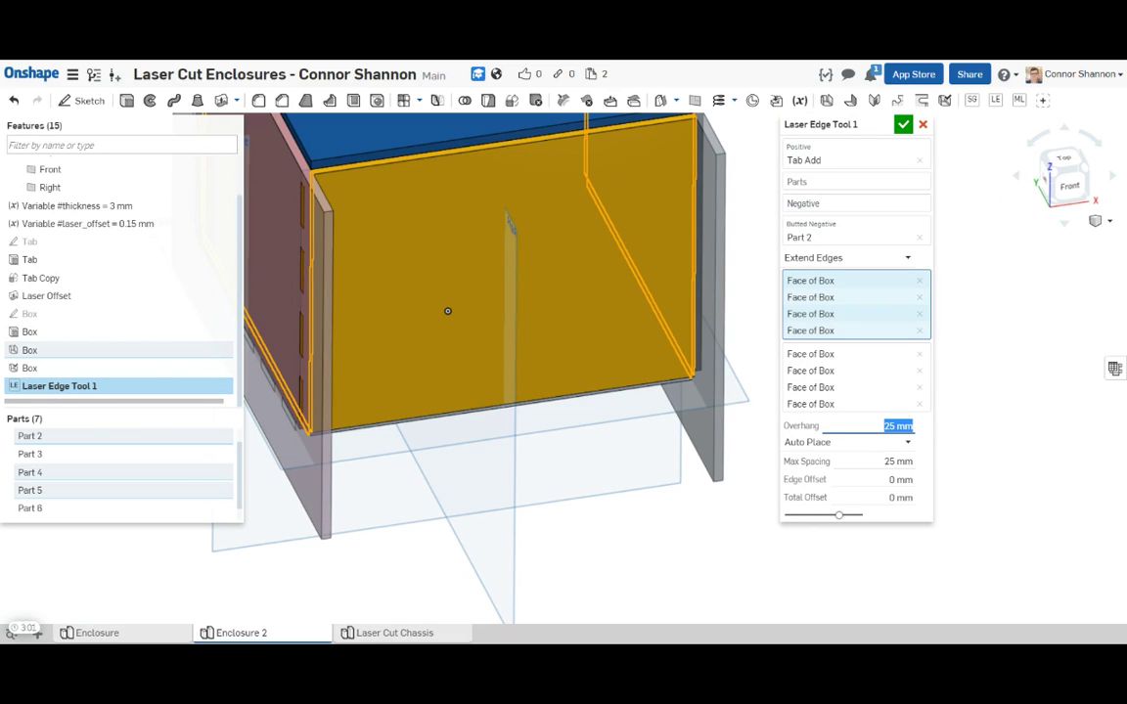
Use 1.5*#thickness overhang and 35 mm max spacing, inspect the tabs, and commit Laser Edge Tool 1.
{"action": "type", "text": "#thickness"}
{"action": "right_click_drag", "start_coordinate": [415, 326], "coordinate": [604, 423]}
{"action": "middle_click_drag", "start_coordinate": [604, 423], "coordinate": [517, 395]}
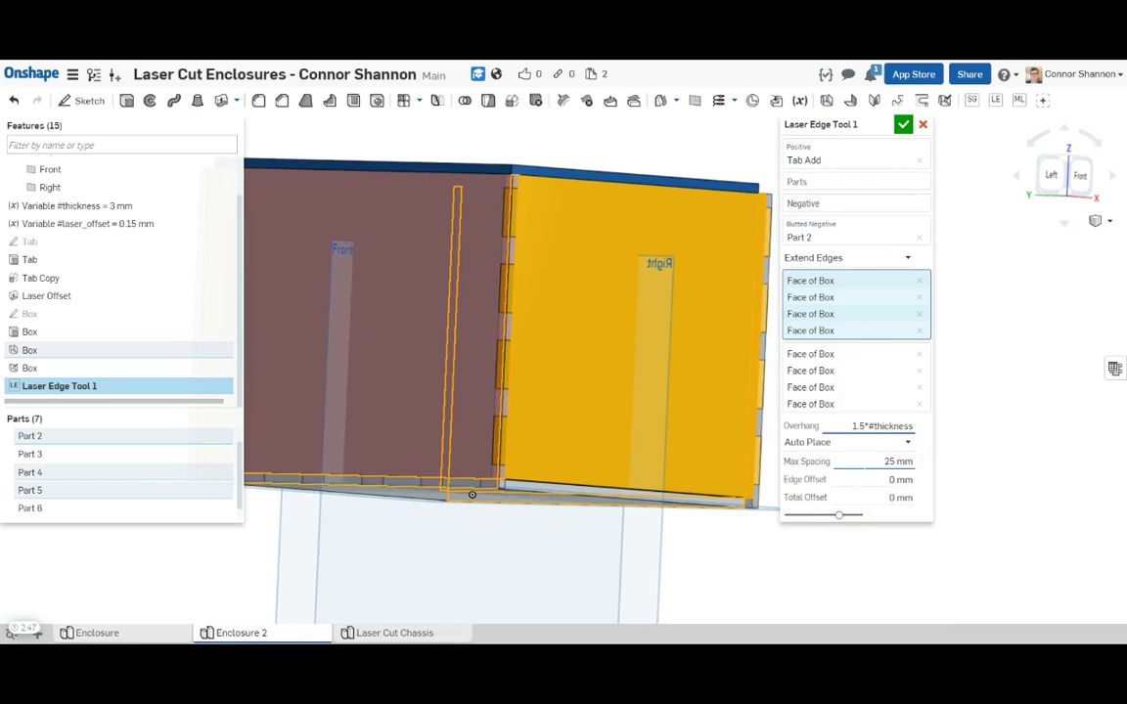
{"action": "right_click_drag", "start_coordinate": [546, 344], "coordinate": [391, 308]}
{"action": "right_click_drag", "start_coordinate": [332, 605], "coordinate": [441, 587]}
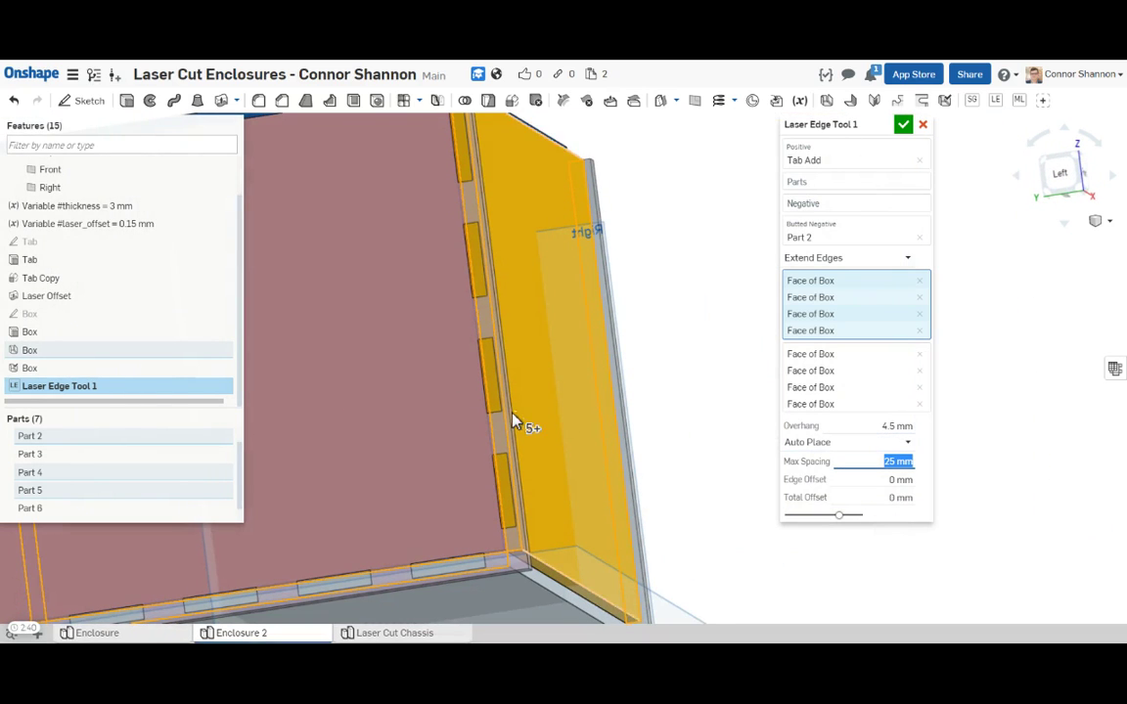
{"action": "right_click_drag", "start_coordinate": [519, 426], "coordinate": [548, 347]}
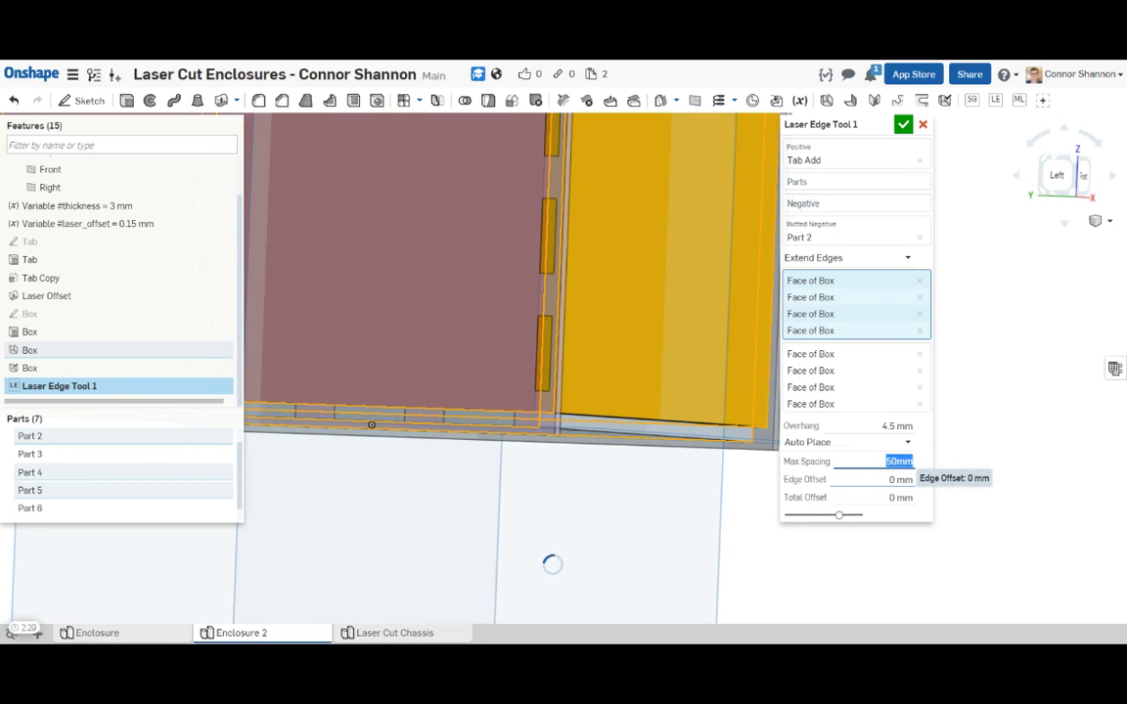
{"action": "right_click_drag", "start_coordinate": [772, 505], "coordinate": [597, 390]}
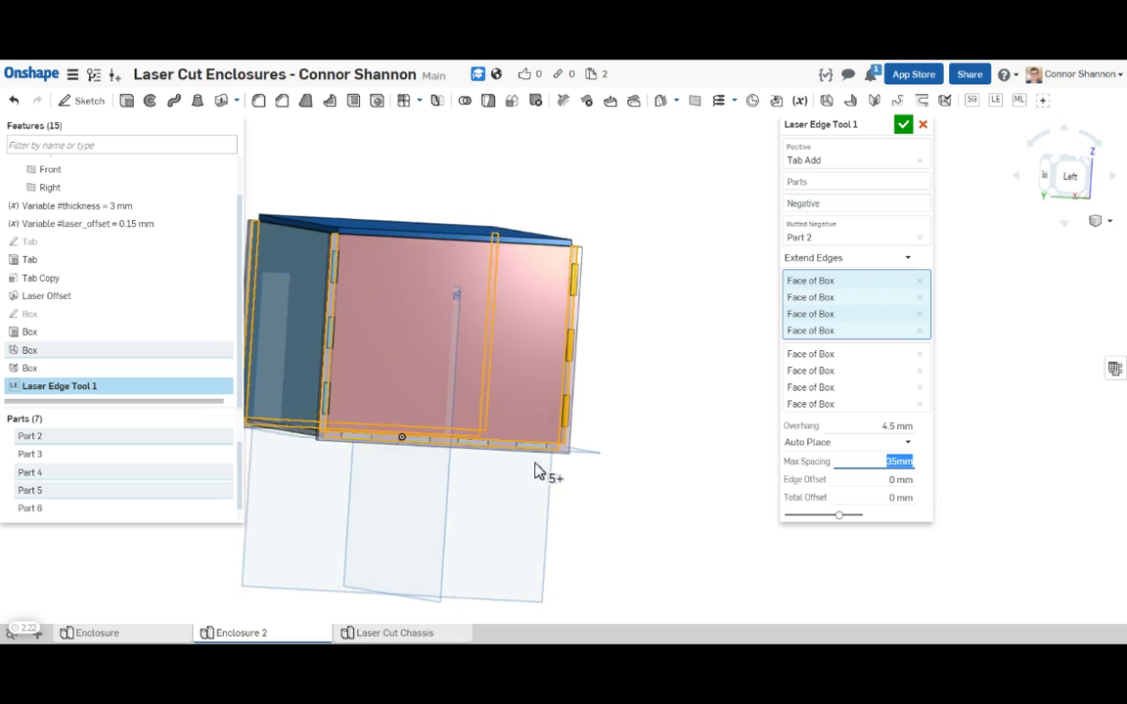
{"action": "right_click_drag", "start_coordinate": [541, 470], "coordinate": [405, 413]}
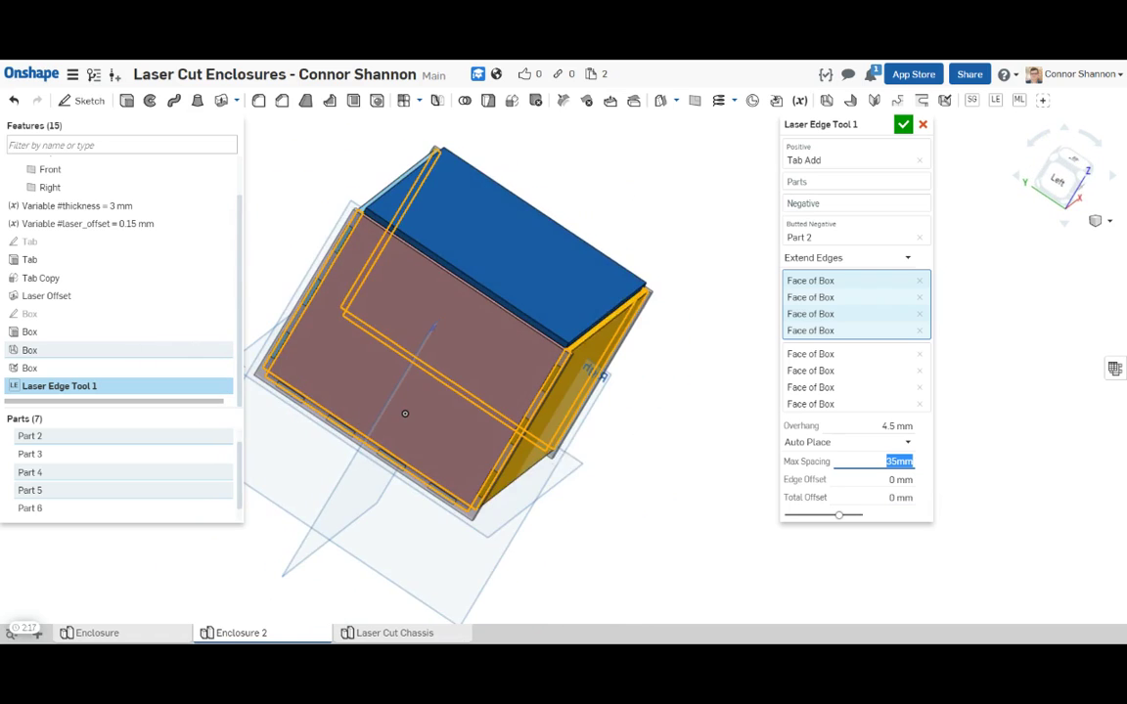
{"action": "left_click", "coordinate": [903, 125]}
{"action": "right_click_drag", "start_coordinate": [699, 390], "coordinate": [363, 221]}
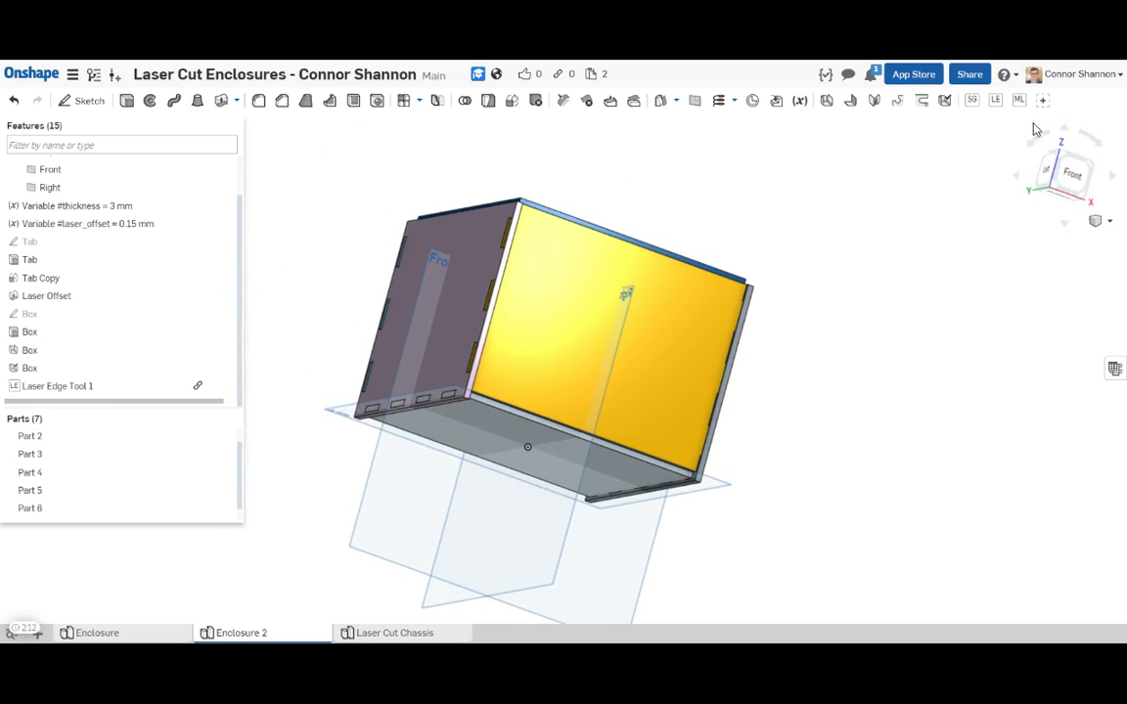
Start Laser Edge Tool 2 with Tab Add as positive and Part 2 as butted negative.
{"action": "left_click", "coordinate": [997, 101]}
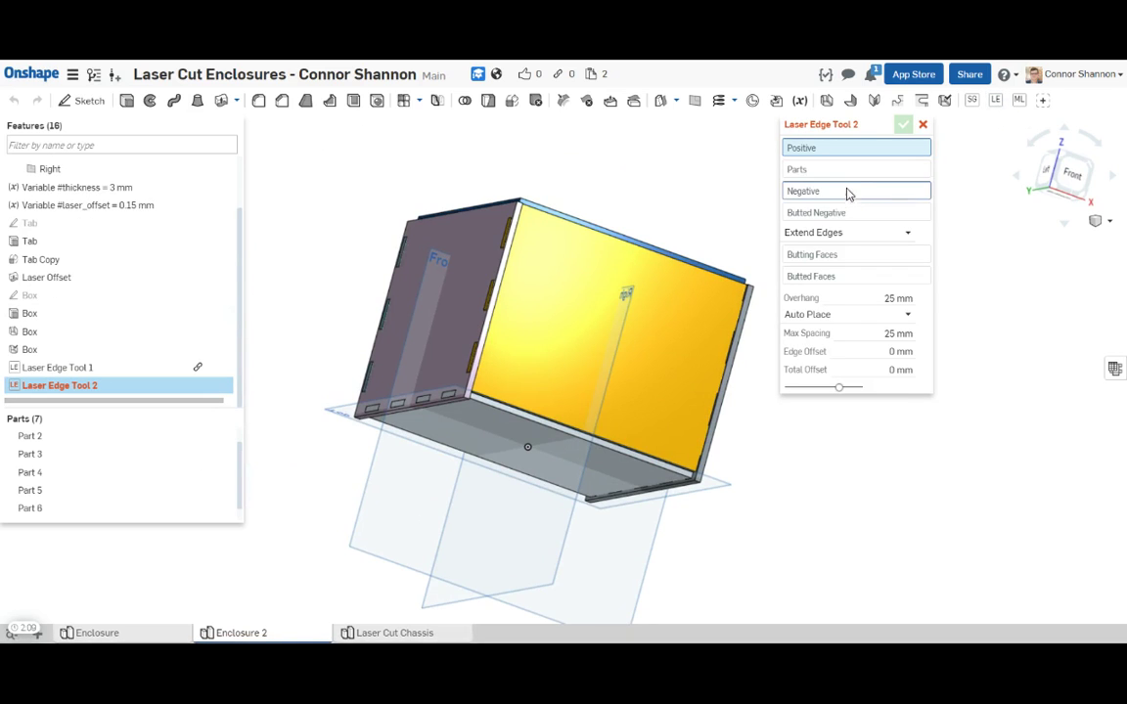
{"action": "left_click", "coordinate": [53, 442]}
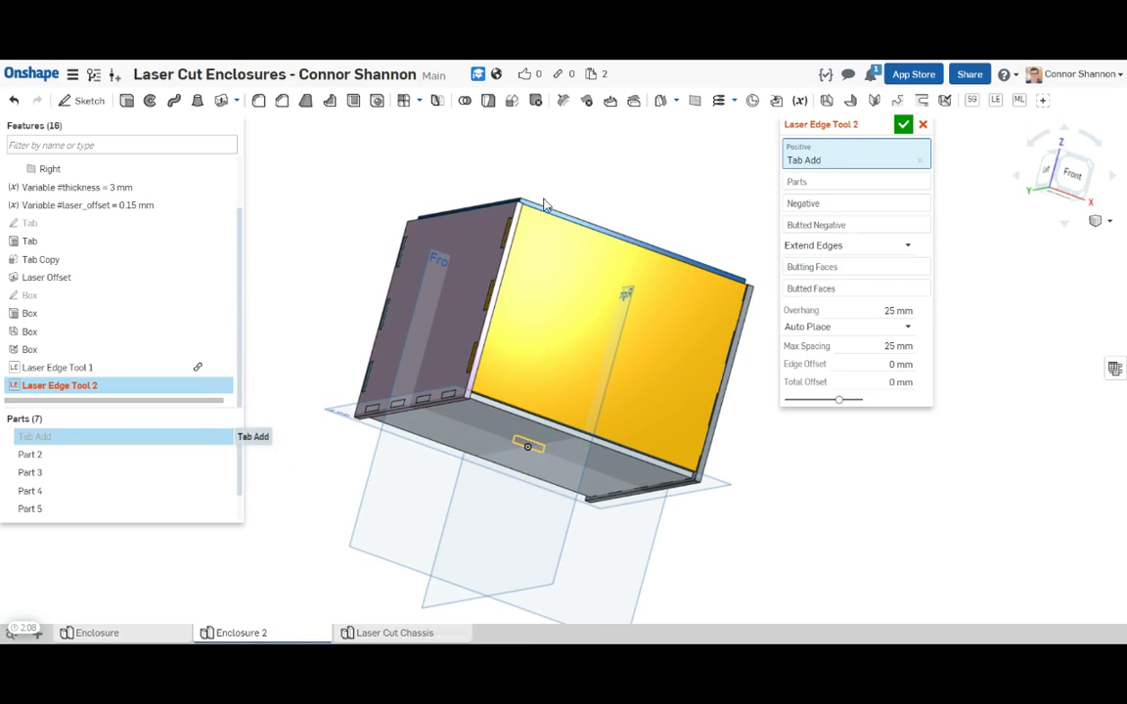
{"action": "left_click", "coordinate": [822, 227]}
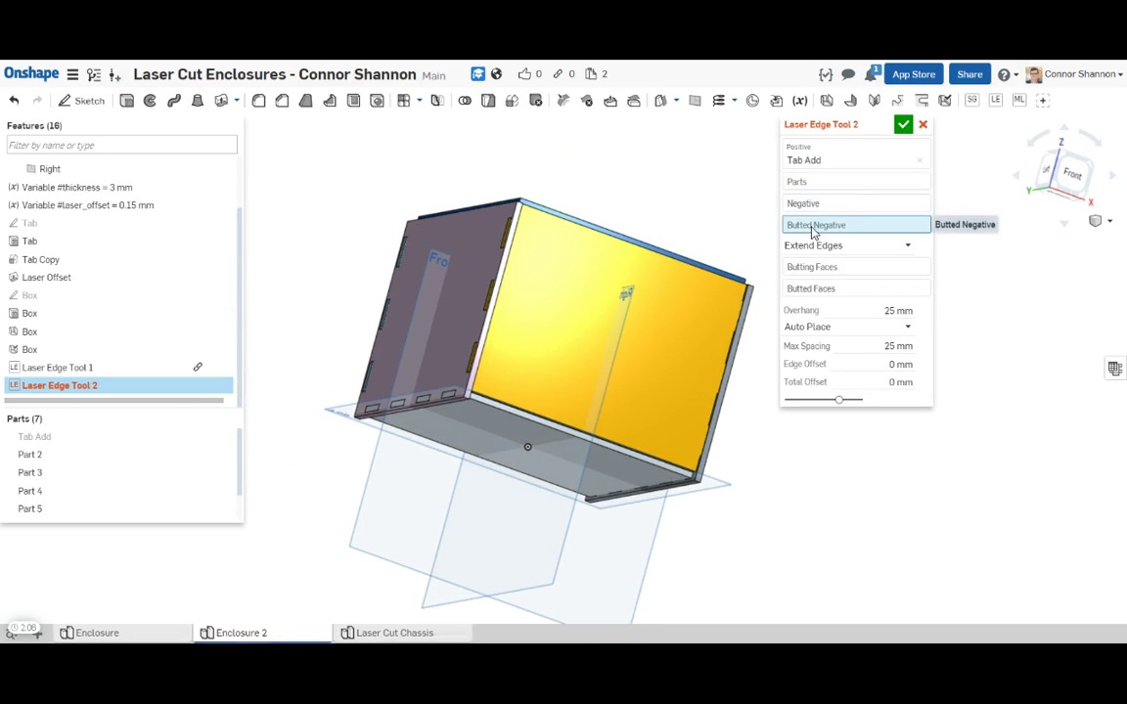
{"action": "left_click", "coordinate": [38, 441]}
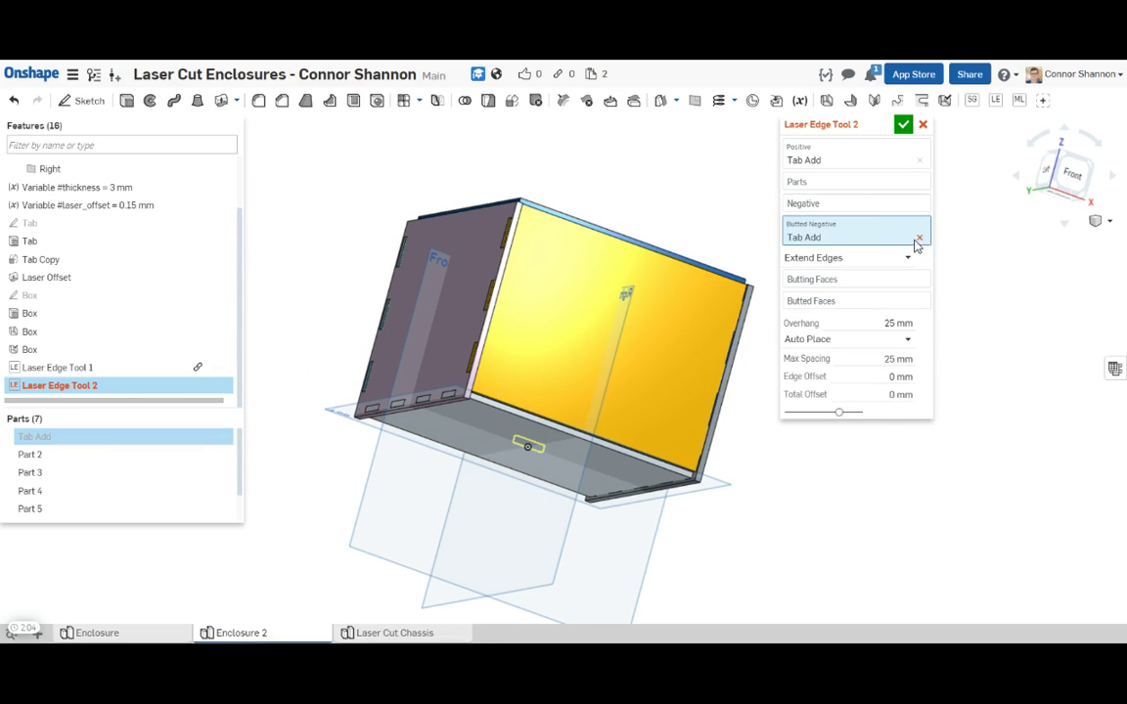
{"action": "left_click", "coordinate": [918, 238]}
{"action": "left_click", "coordinate": [63, 458]}
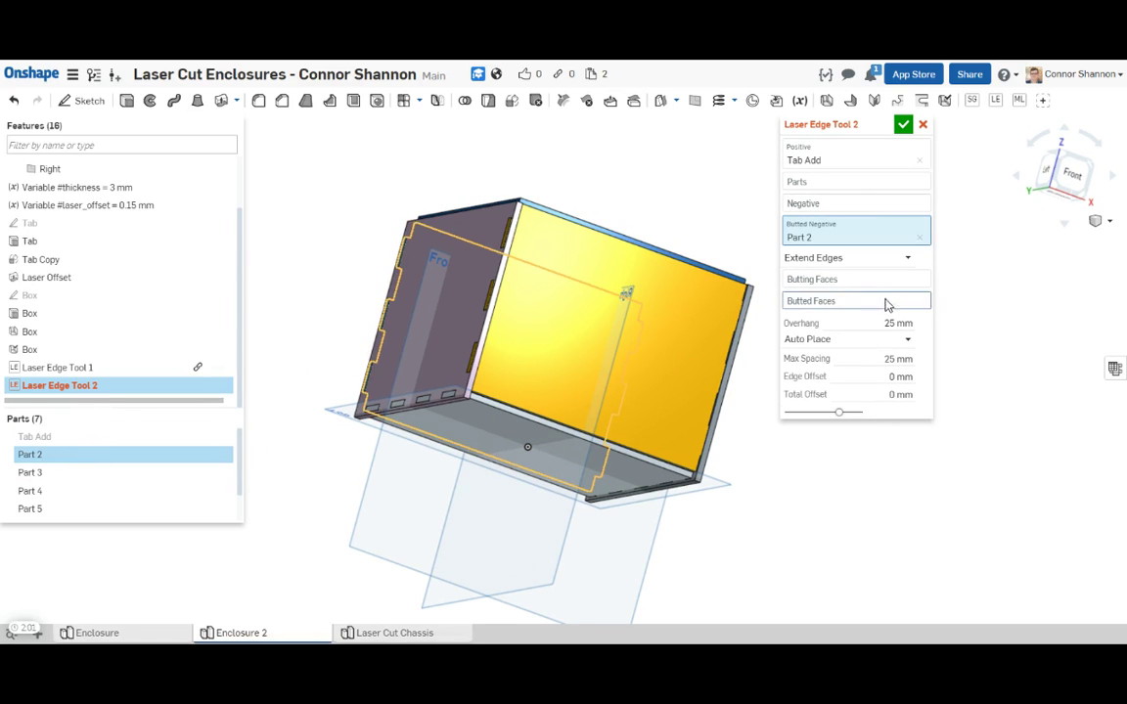
Select two bottom-panel butting faces and two butted faces on the box walls.
{"action": "left_click", "coordinate": [843, 280]}
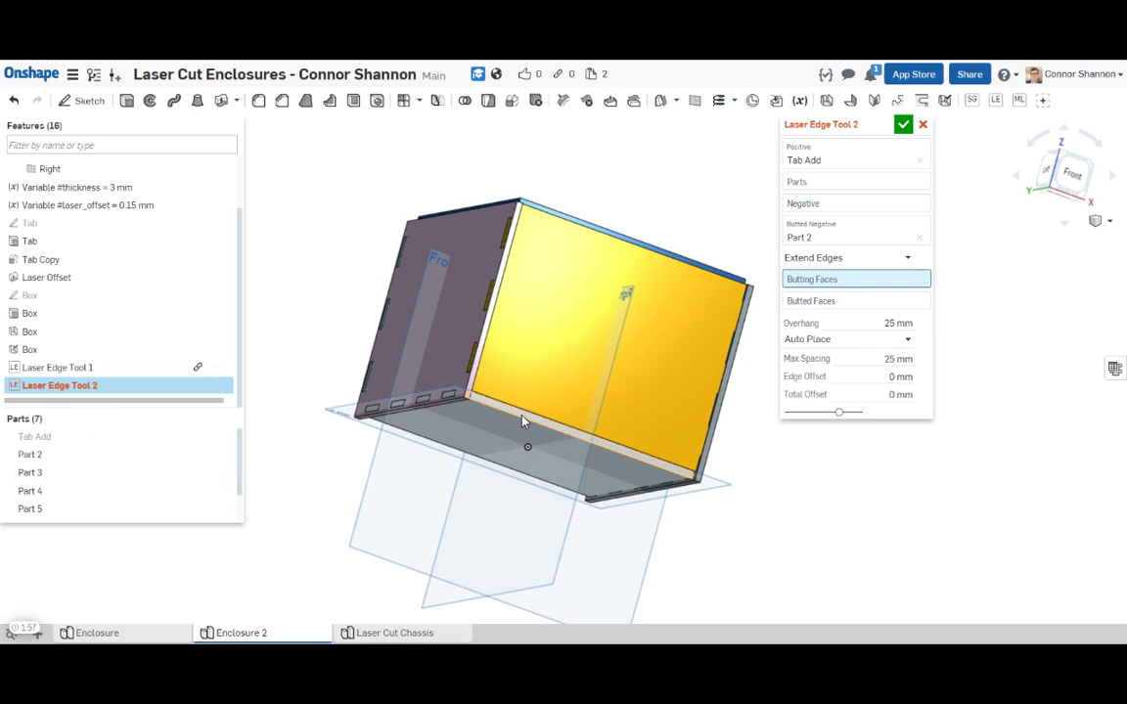
{"action": "left_click", "coordinate": [528, 418]}
{"action": "right_click_drag", "start_coordinate": [536, 414], "coordinate": [489, 435]}
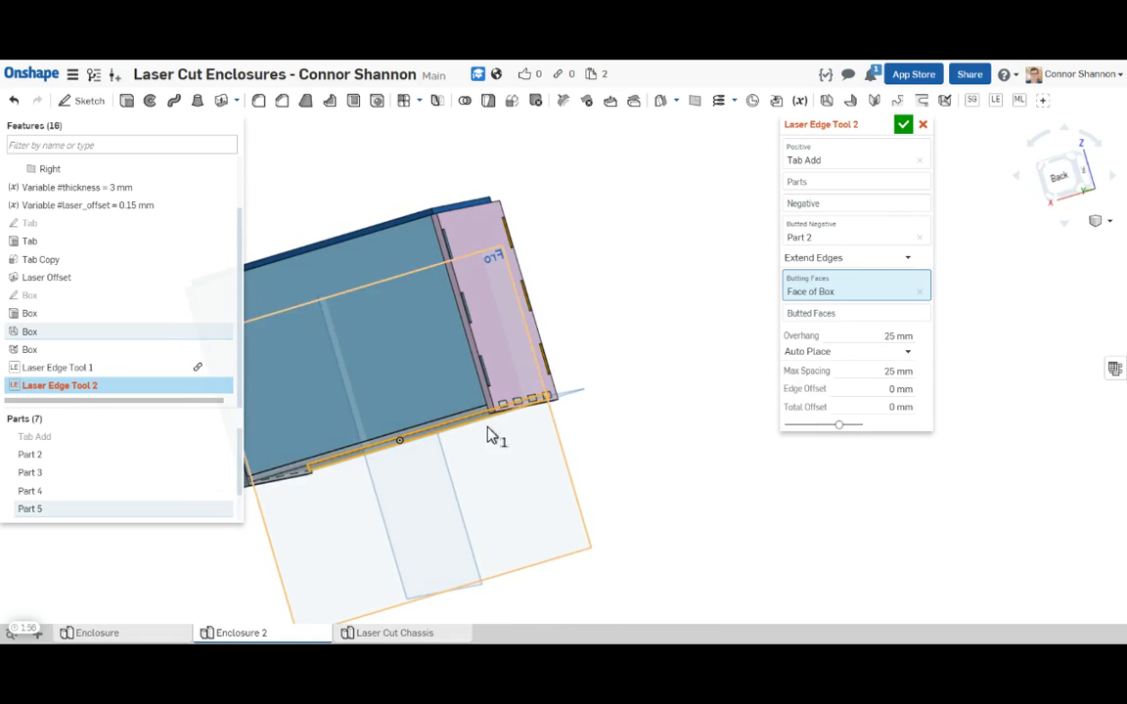
{"action": "left_click", "coordinate": [458, 423]}
{"action": "left_click", "coordinate": [852, 334]}
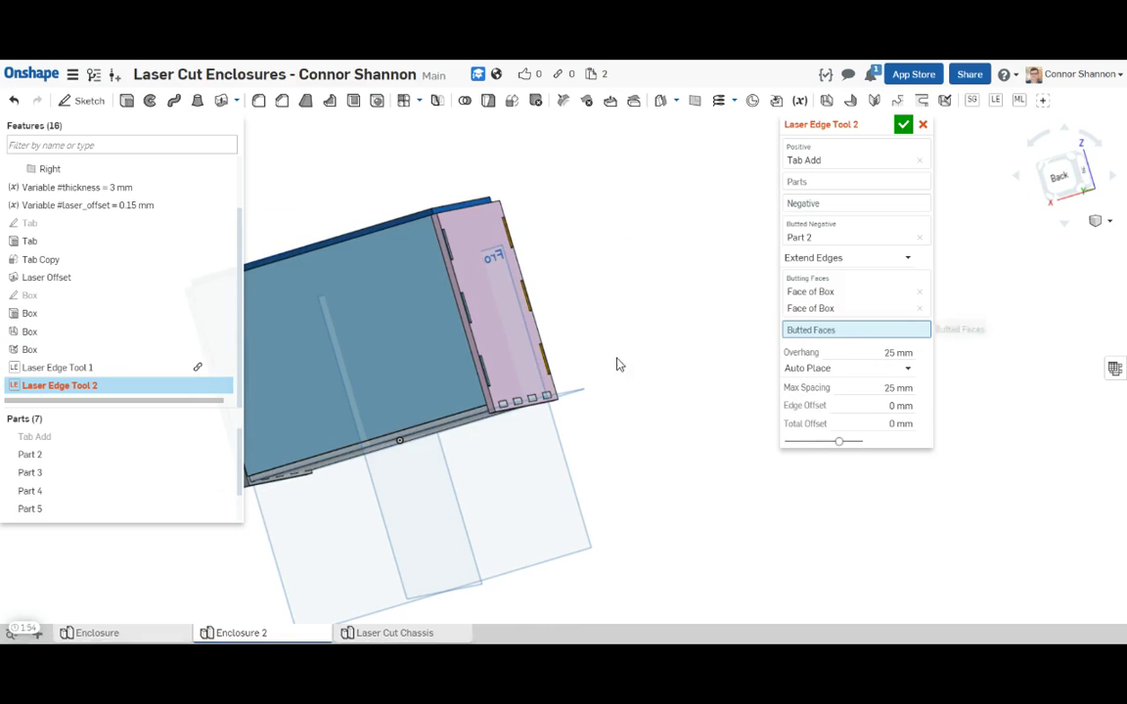
{"action": "right_click_drag", "start_coordinate": [616, 365], "coordinate": [445, 415]}
{"action": "scroll", "coordinate": [458, 429], "scroll_direction": "up", "scroll_amount": 2}
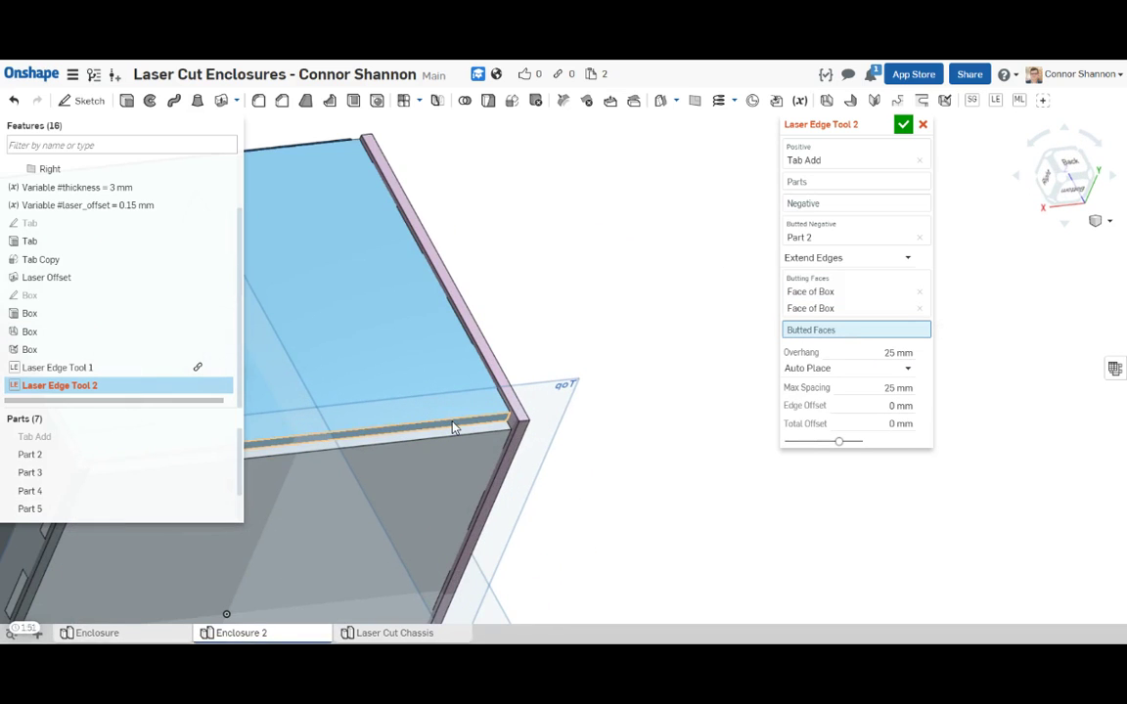
{"action": "left_click", "coordinate": [455, 427]}
{"action": "right_click_drag", "start_coordinate": [599, 410], "coordinate": [415, 317]}
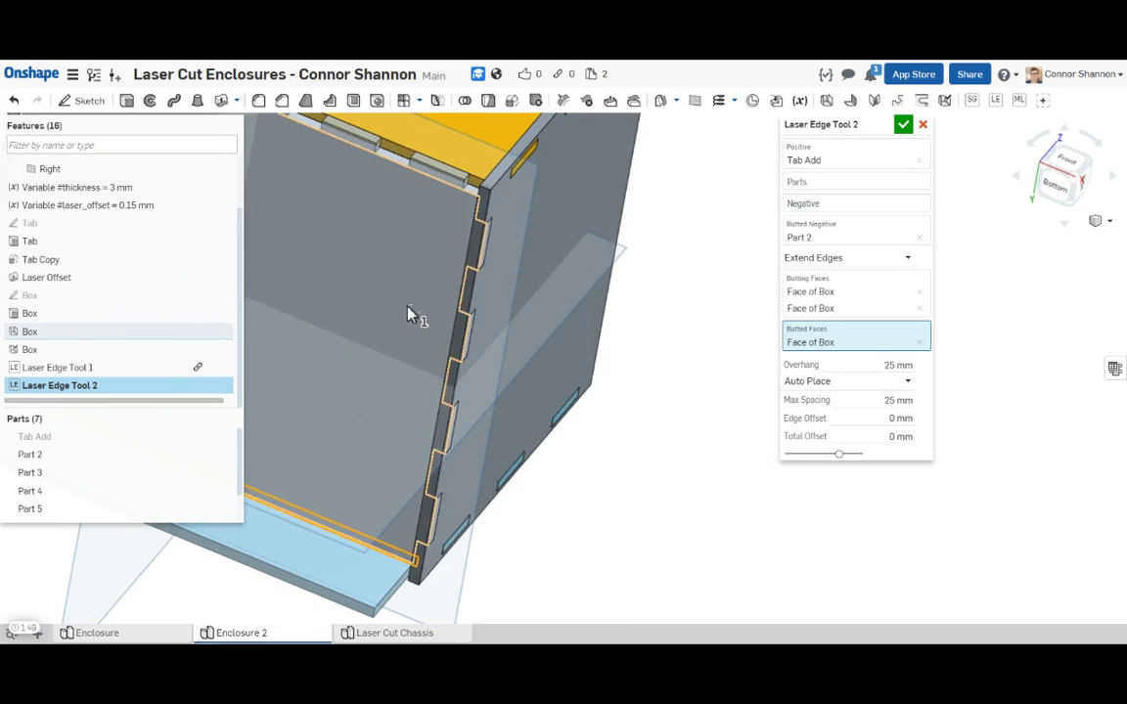
{"action": "left_click", "coordinate": [472, 187]}
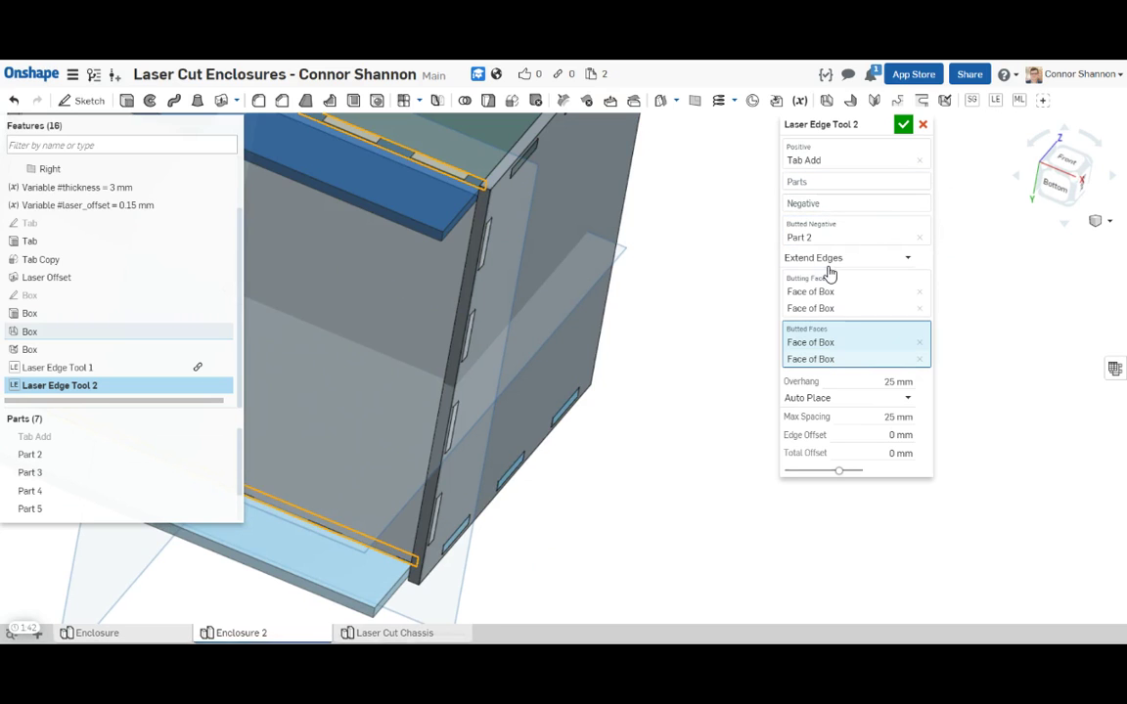
Set the overhang to 1.5*#thickness and commit Laser Edge Tool 2.
{"action": "left_click", "coordinate": [887, 383]}
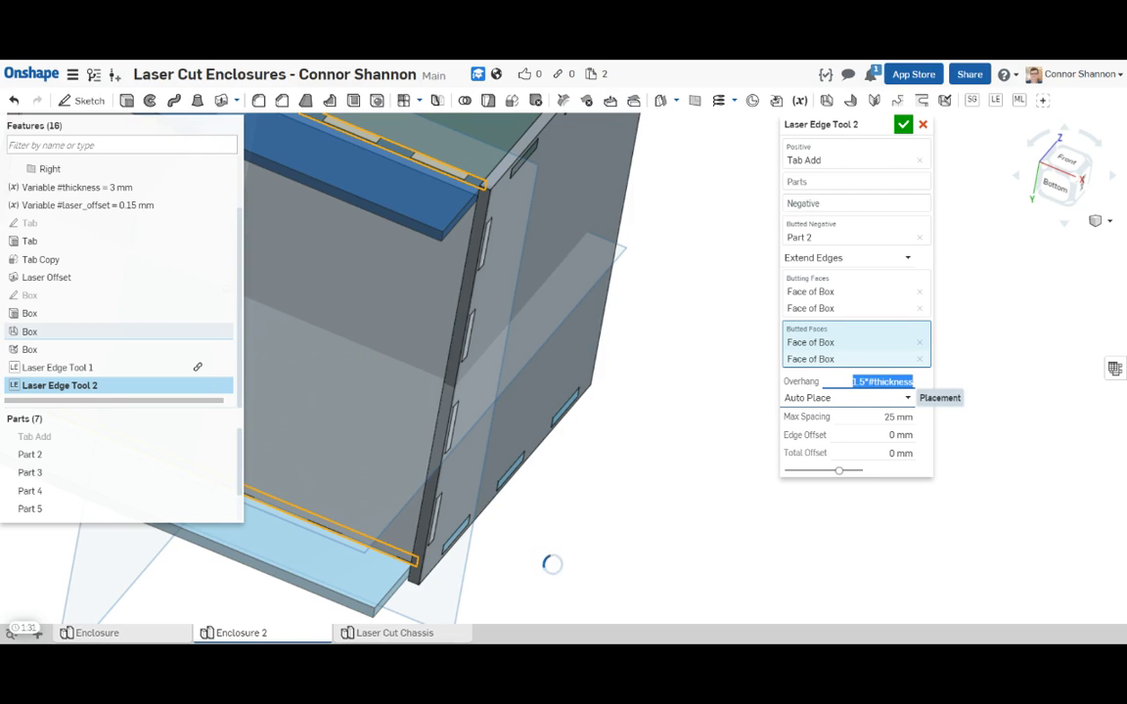
{"action": "left_click", "coordinate": [902, 124]}
{"action": "key", "text": "shift+7"}
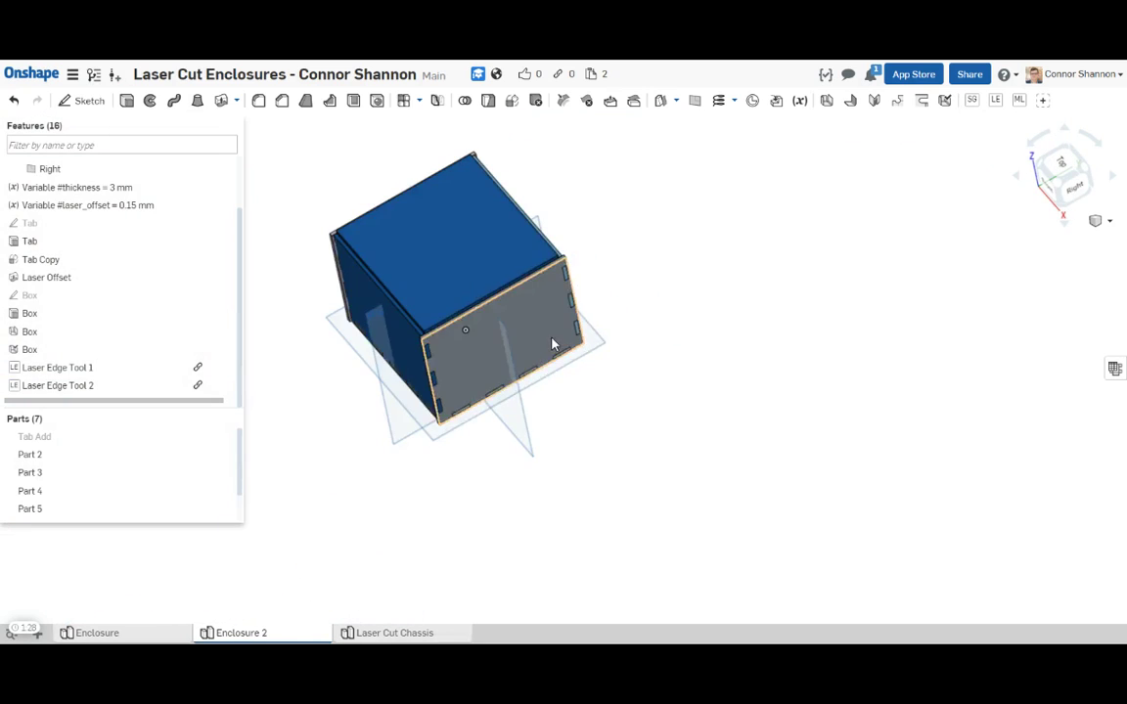
{"action": "right_click_drag", "start_coordinate": [553, 345], "coordinate": [709, 352]}
{"action": "scroll", "coordinate": [607, 329], "scroll_direction": "up", "scroll_amount": 5}
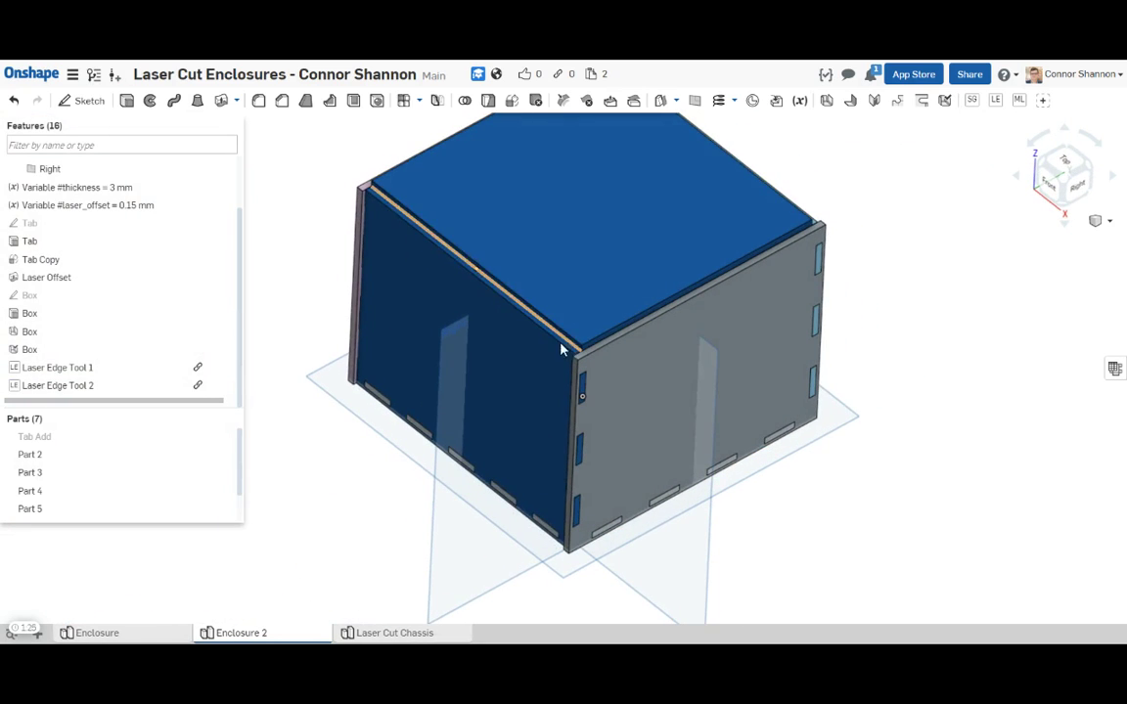
Start Laser Edge Tool 3 with Tab Add as both positive part and butted negative.
{"action": "left_click", "coordinate": [996, 102]}
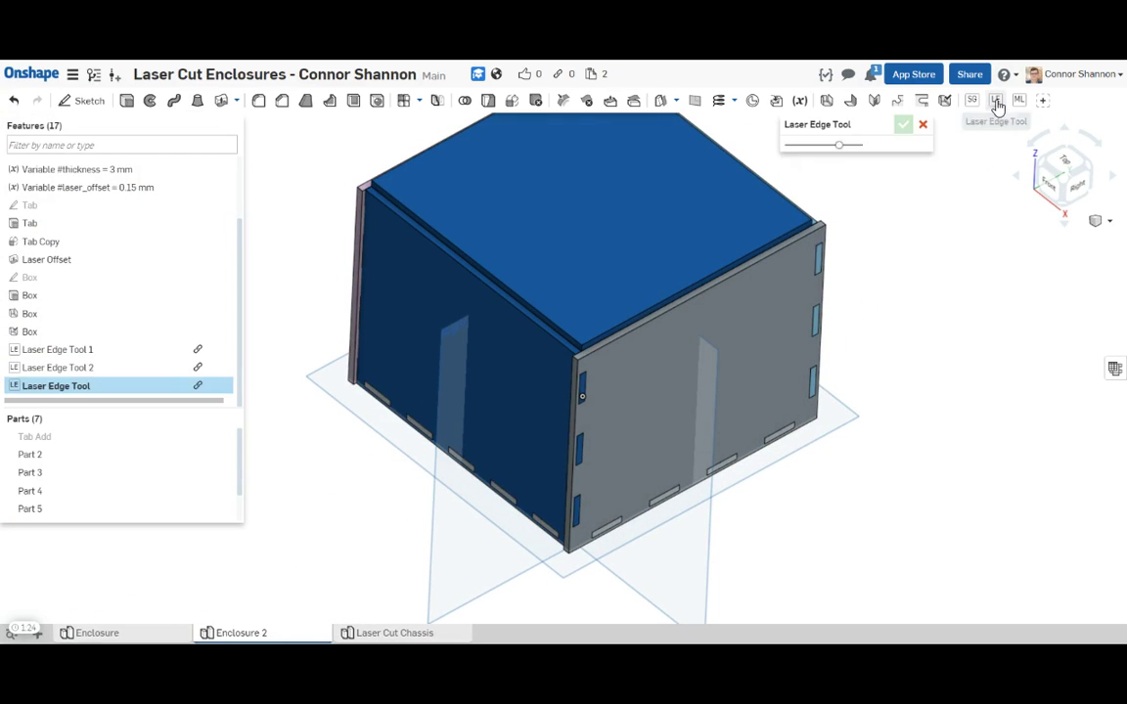
{"action": "right_click_drag", "start_coordinate": [549, 262], "coordinate": [626, 269]}
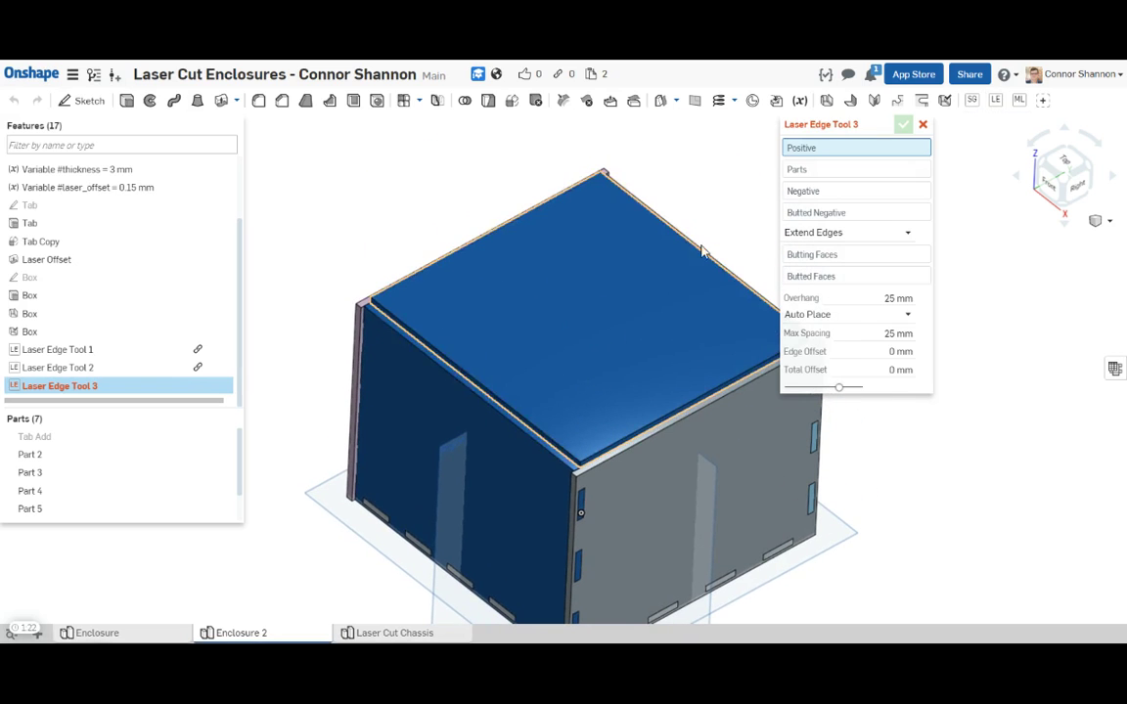
{"action": "left_click", "coordinate": [44, 444]}
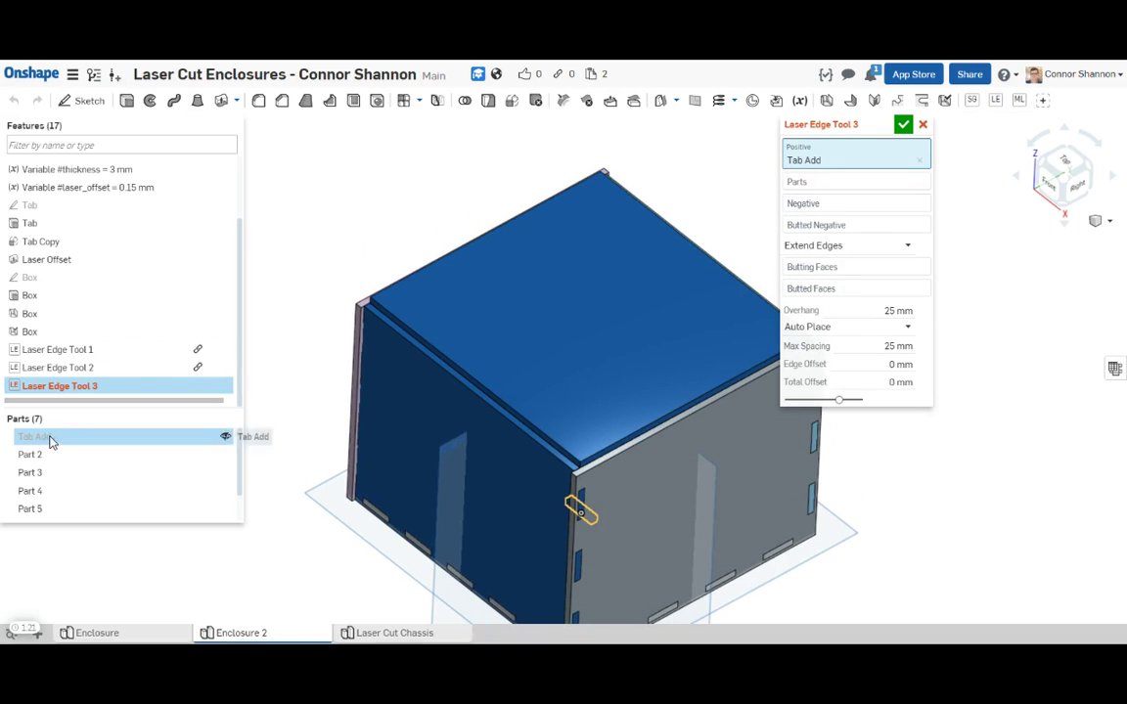
{"action": "left_click", "coordinate": [829, 228]}
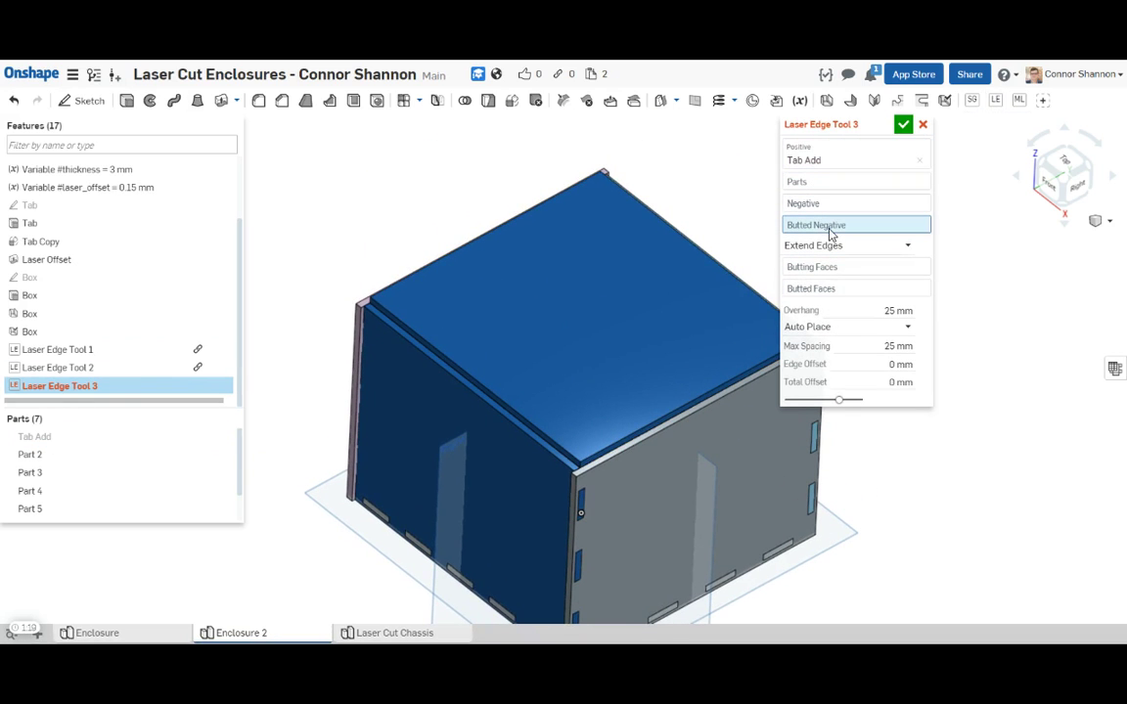
{"action": "left_click", "coordinate": [49, 437]}
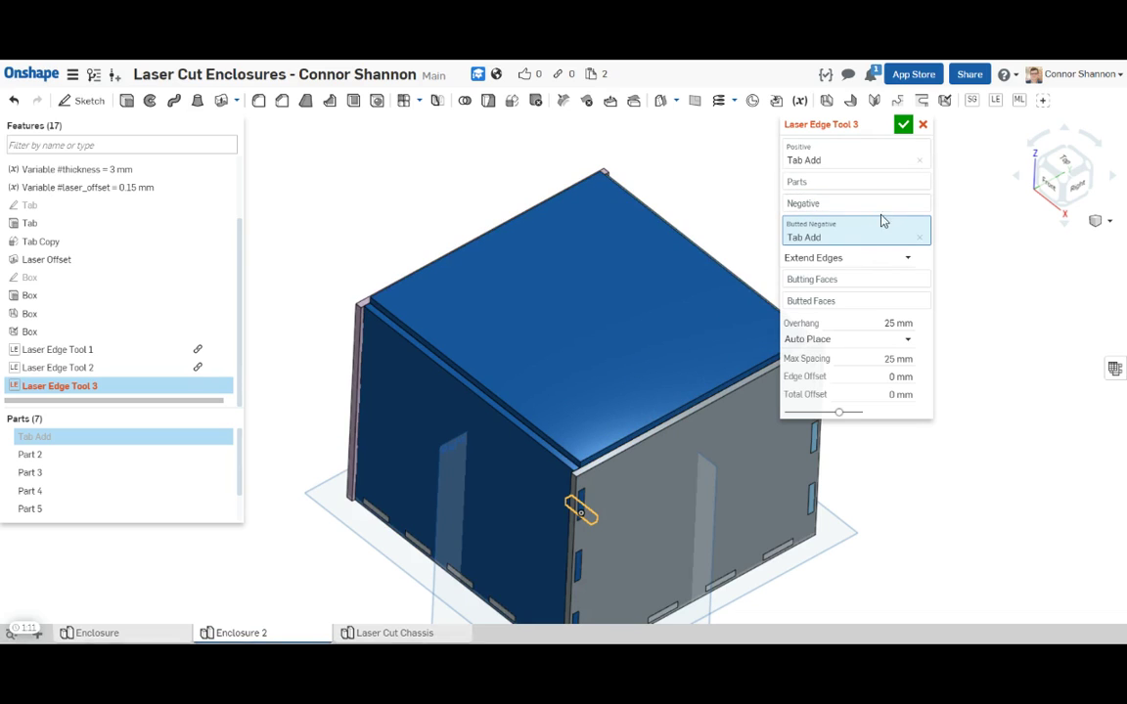
Pick the top edge faces of the four walls as butting faces.
{"action": "left_click", "coordinate": [836, 281]}
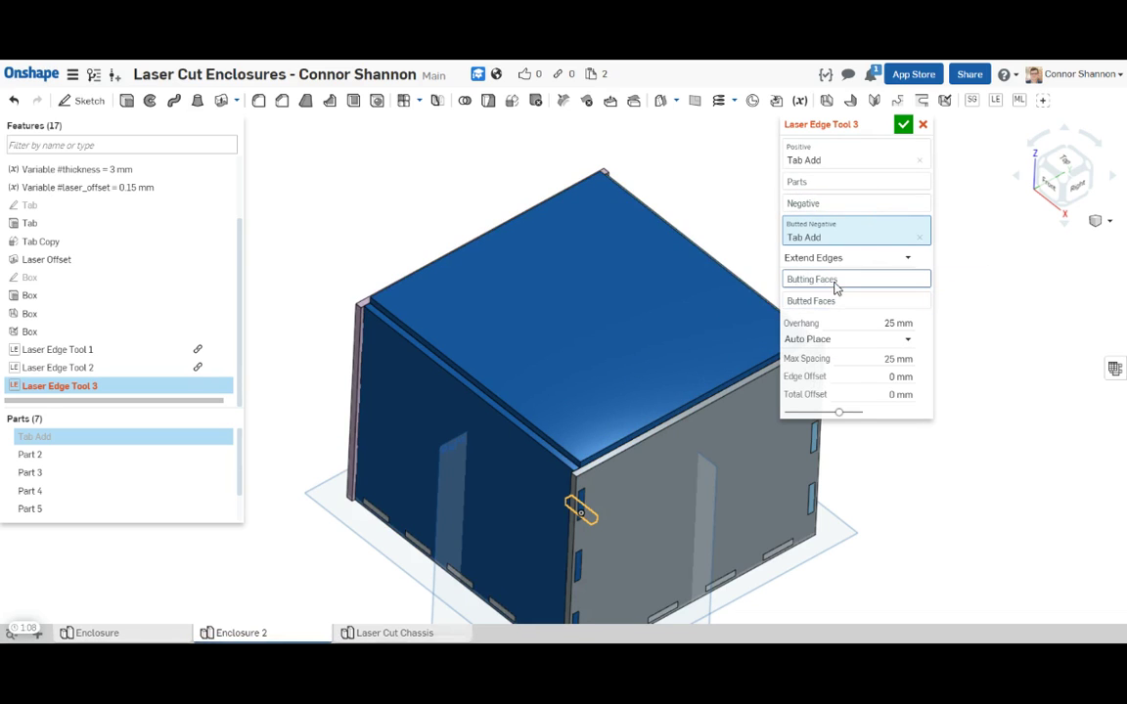
{"action": "left_click", "coordinate": [695, 415]}
{"action": "left_click", "coordinate": [413, 276]}
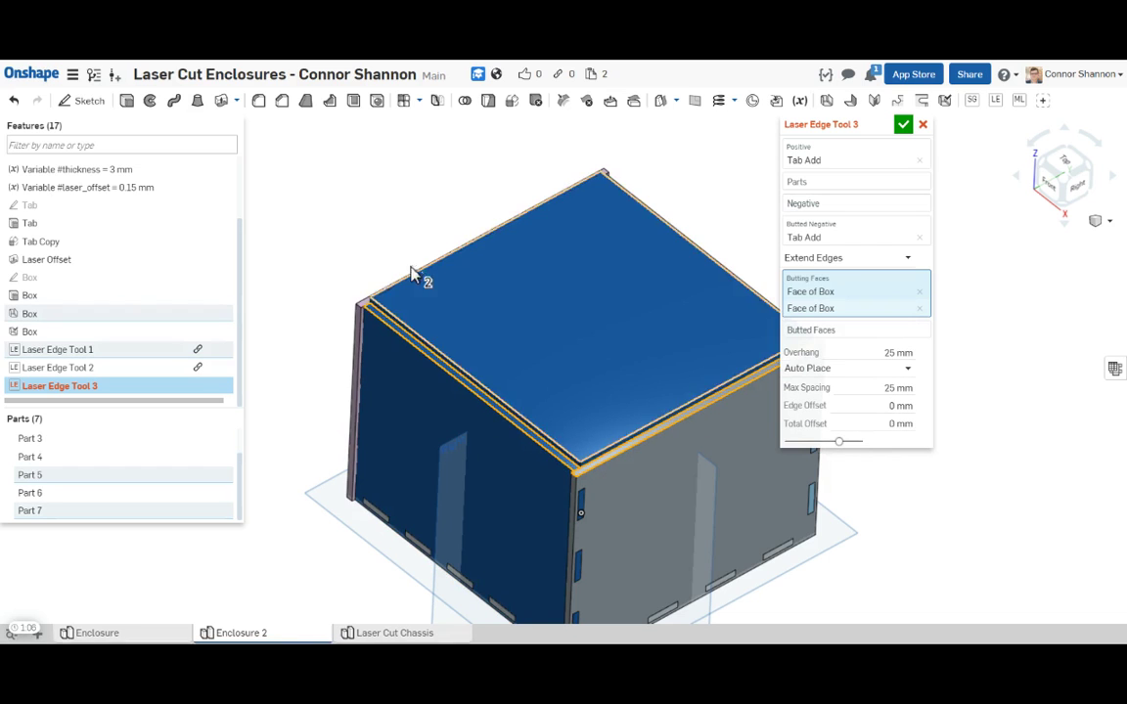
{"action": "left_click", "coordinate": [365, 305]}
{"action": "right_click_drag", "start_coordinate": [657, 339], "coordinate": [659, 427]}
{"action": "left_click", "coordinate": [701, 419]}
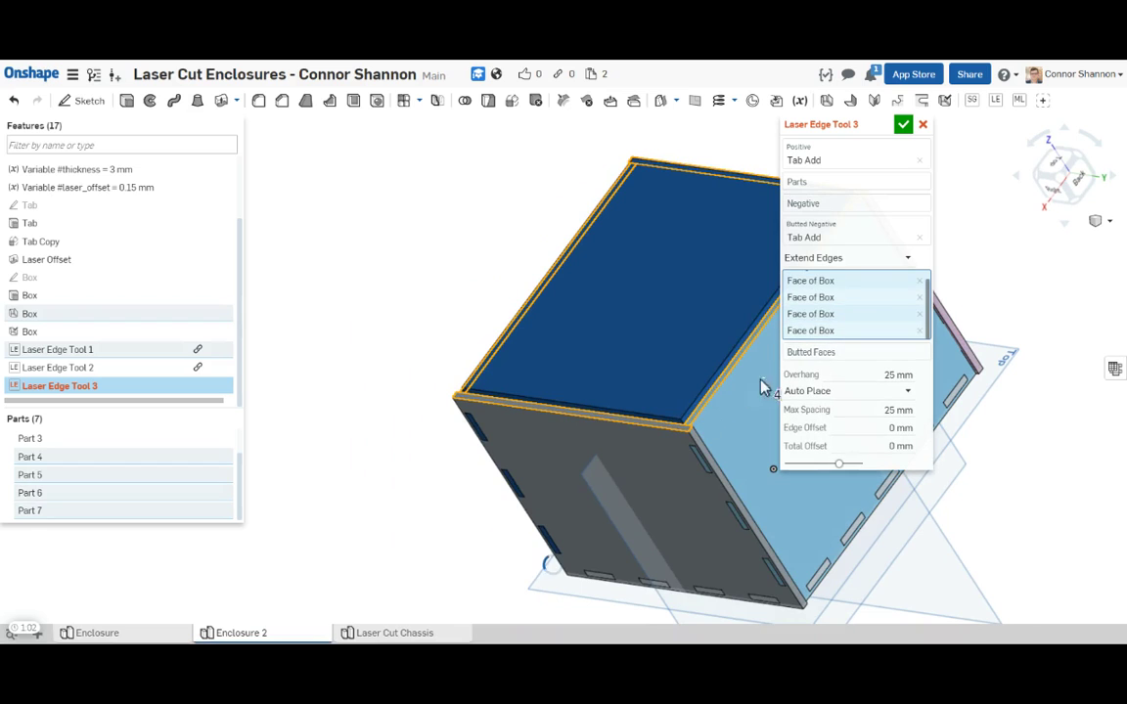
Pick four yellow lid faces as butted faces, use 2*#thickness overhang, and commit.
{"action": "left_click", "coordinate": [835, 352]}
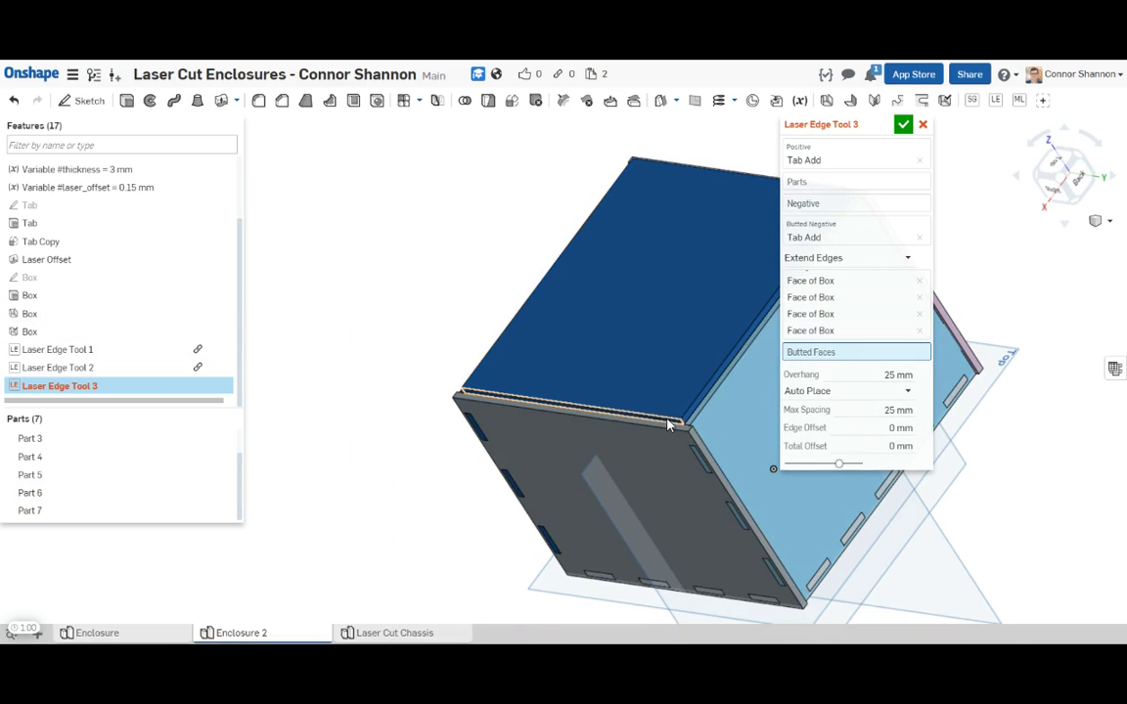
{"action": "left_click", "coordinate": [669, 423]}
{"action": "right_click_drag", "start_coordinate": [675, 418], "coordinate": [430, 264]}
{"action": "left_click", "coordinate": [629, 401]}
{"action": "left_click", "coordinate": [471, 348]}
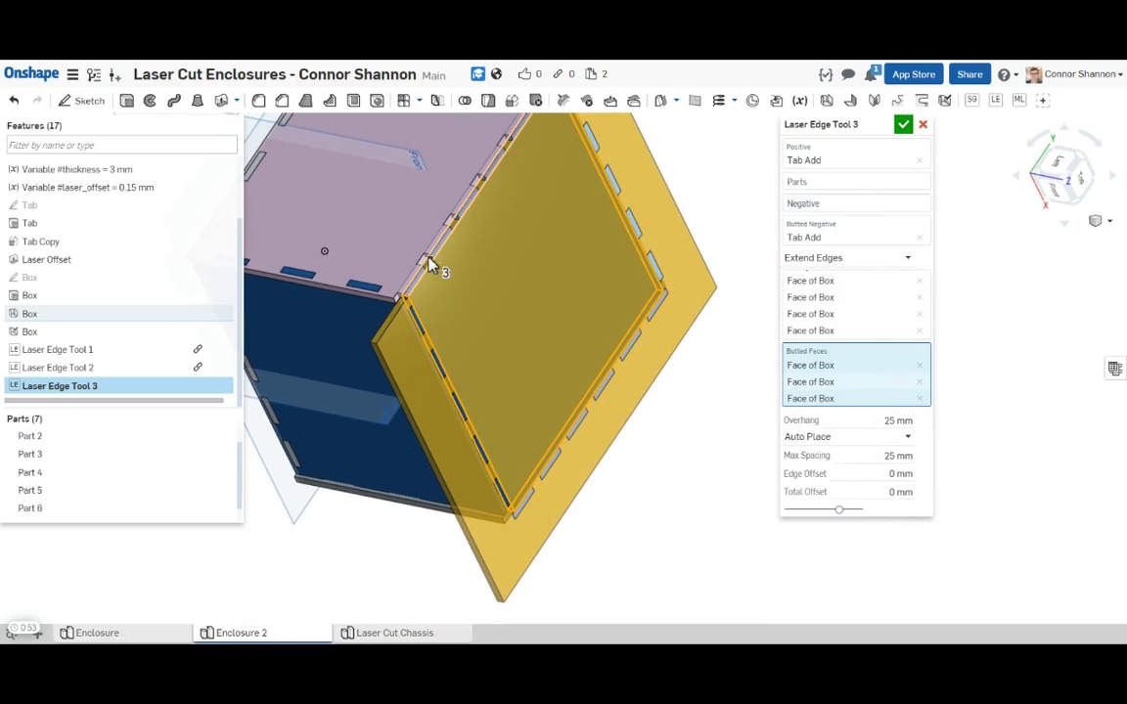
{"action": "left_click", "coordinate": [427, 275]}
{"action": "right_click_drag", "start_coordinate": [655, 420], "coordinate": [755, 421]}
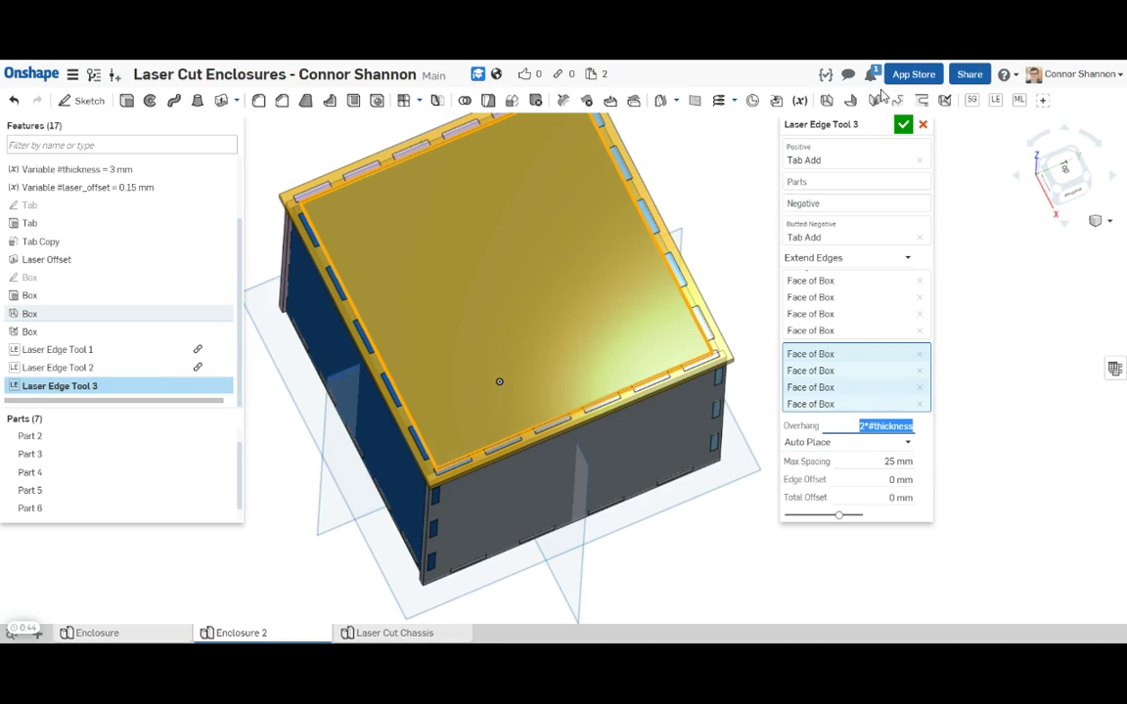
{"action": "left_click", "coordinate": [902, 125]}
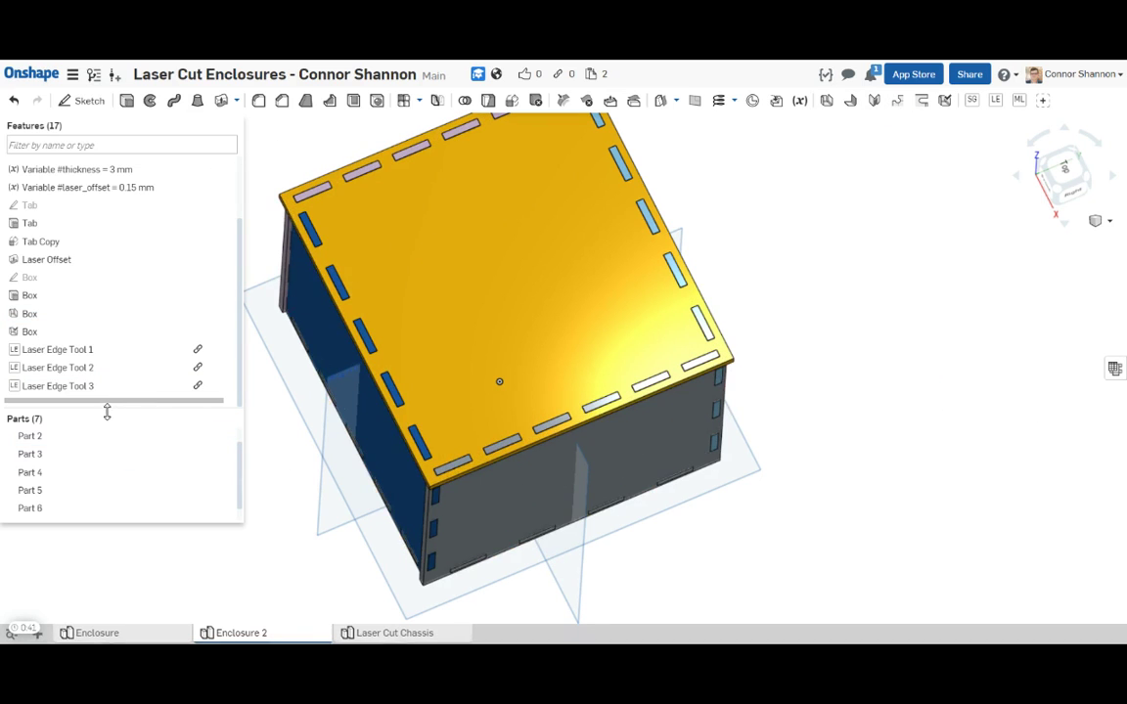
Change Max Spacing from 25 mm to 40 mm in Laser Edge Tools 2 and 3.
{"action": "right_click_drag", "start_coordinate": [557, 448], "coordinate": [470, 421]}
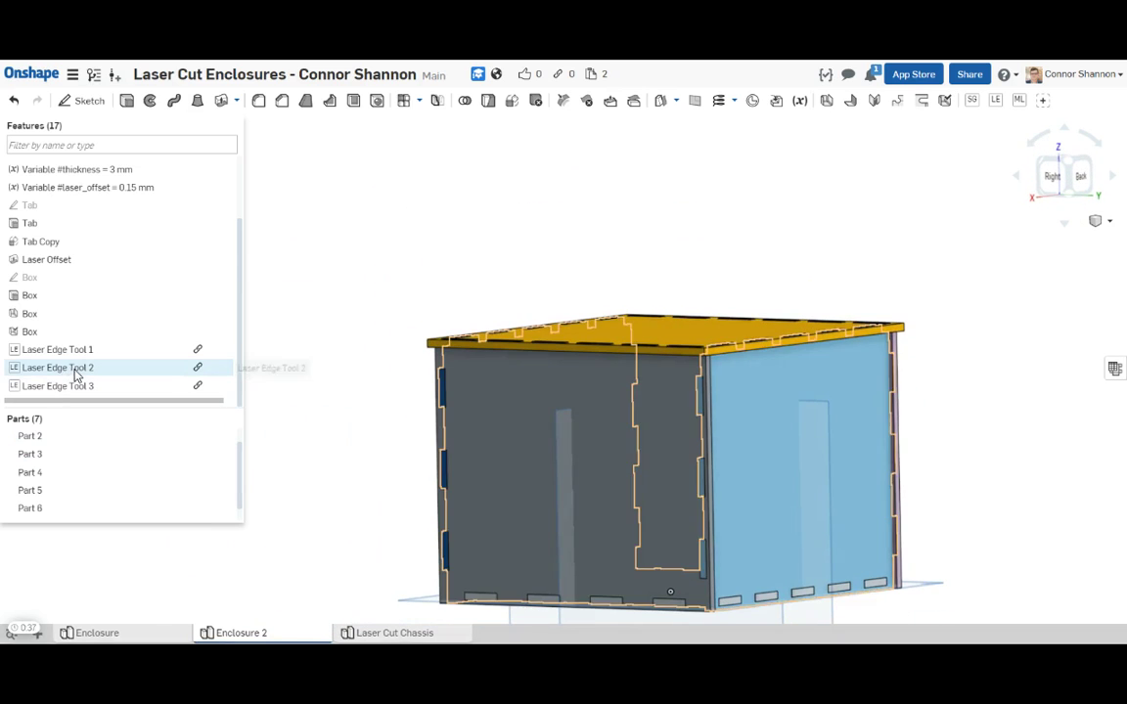
{"action": "double_click", "coordinate": [76, 370]}
{"action": "left_click", "coordinate": [898, 416]}
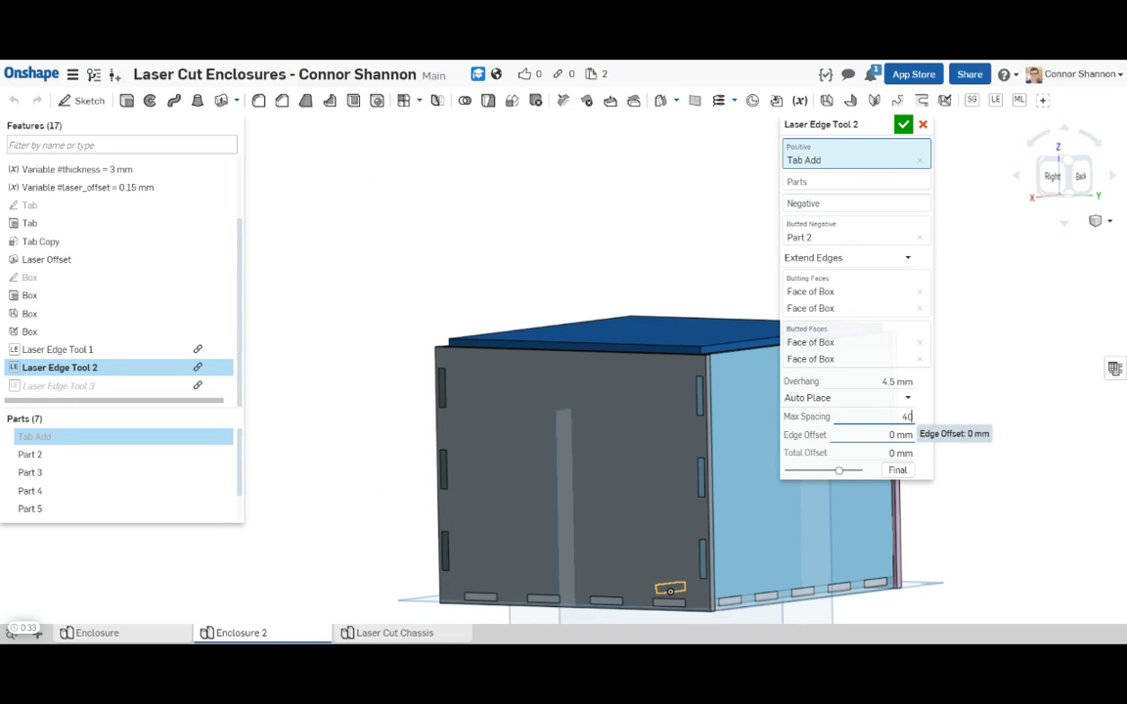
{"action": "left_click", "coordinate": [903, 125]}
{"action": "double_click", "coordinate": [103, 386]}
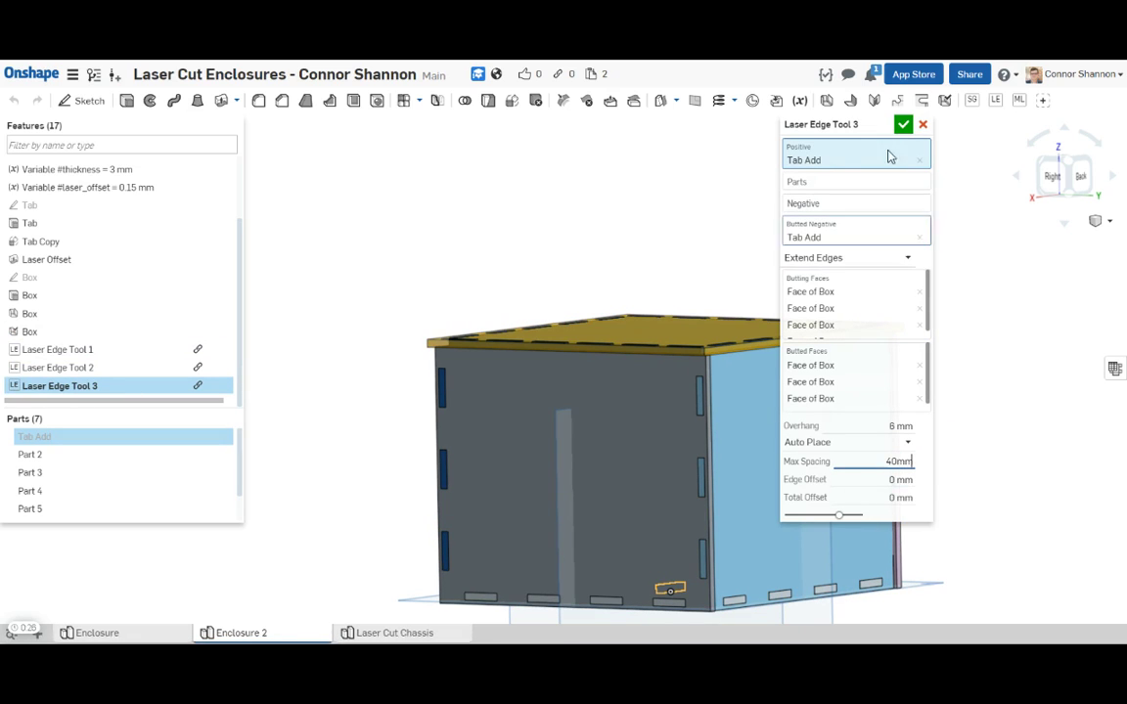
{"action": "left_click", "coordinate": [903, 124]}
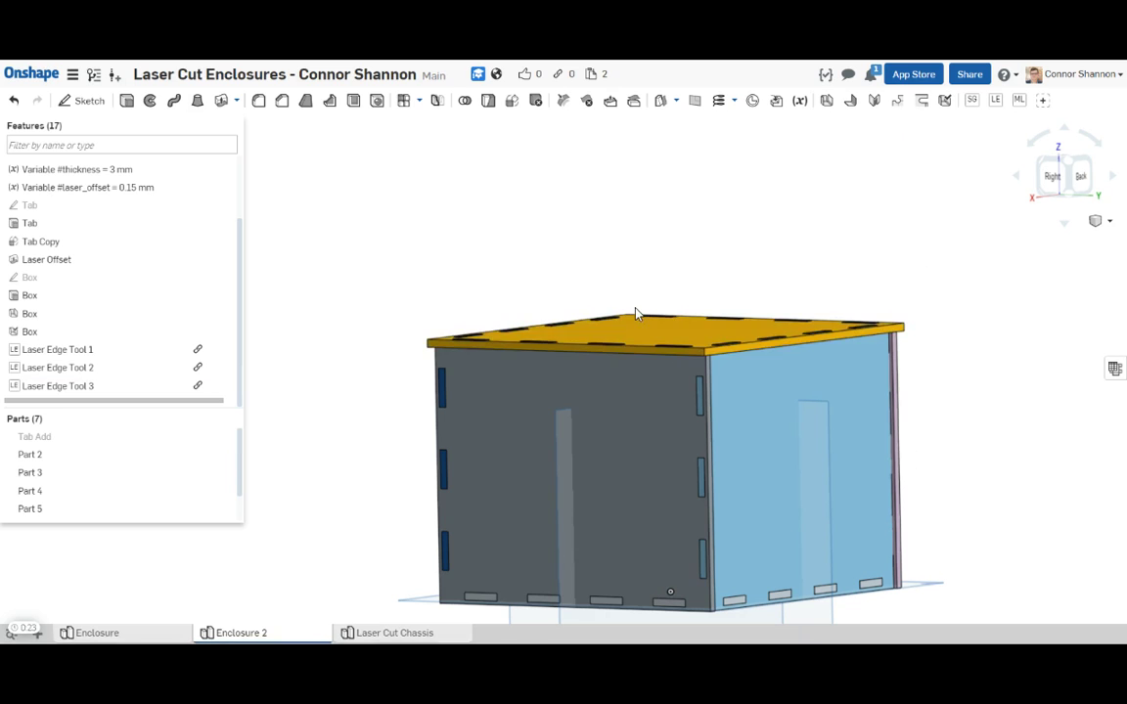
{"action": "right_click_drag", "start_coordinate": [633, 314], "coordinate": [746, 357]}
{"action": "scroll", "coordinate": [604, 501], "scroll_direction": "down", "scroll_amount": 3}
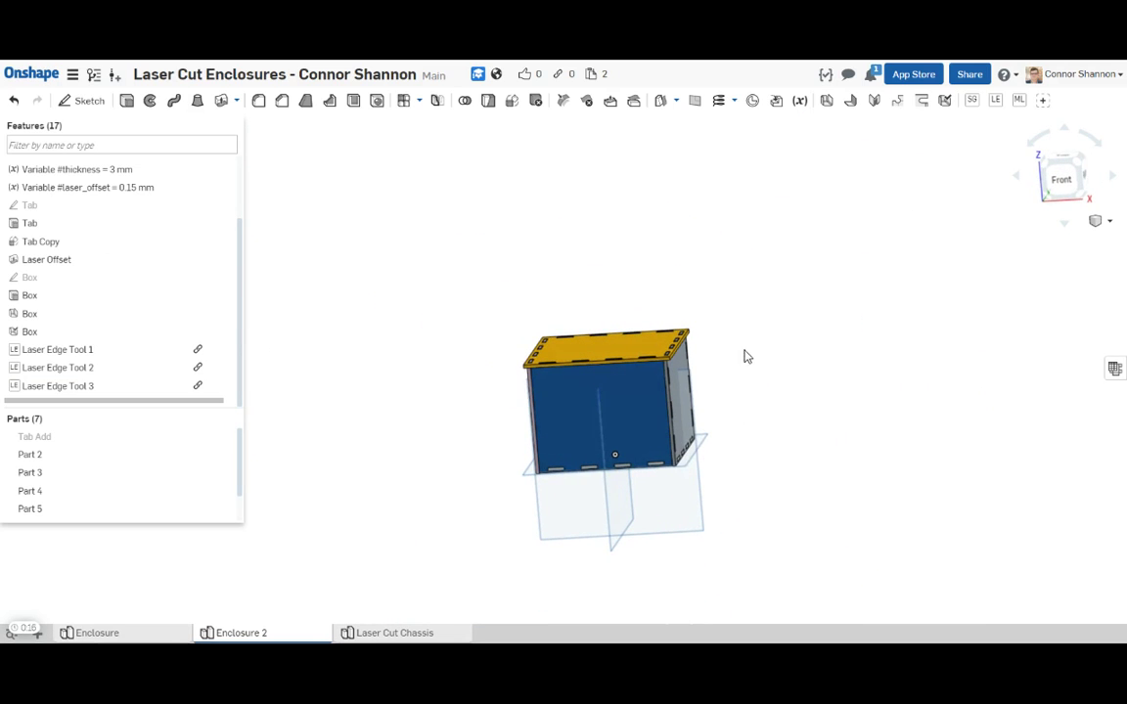
{"action": "right_click_drag", "start_coordinate": [631, 343], "coordinate": [667, 393]}
{"action": "scroll", "coordinate": [541, 384], "scroll_direction": "up", "scroll_amount": 5}
{"action": "right_click_drag", "start_coordinate": [540, 384], "coordinate": [770, 297]}
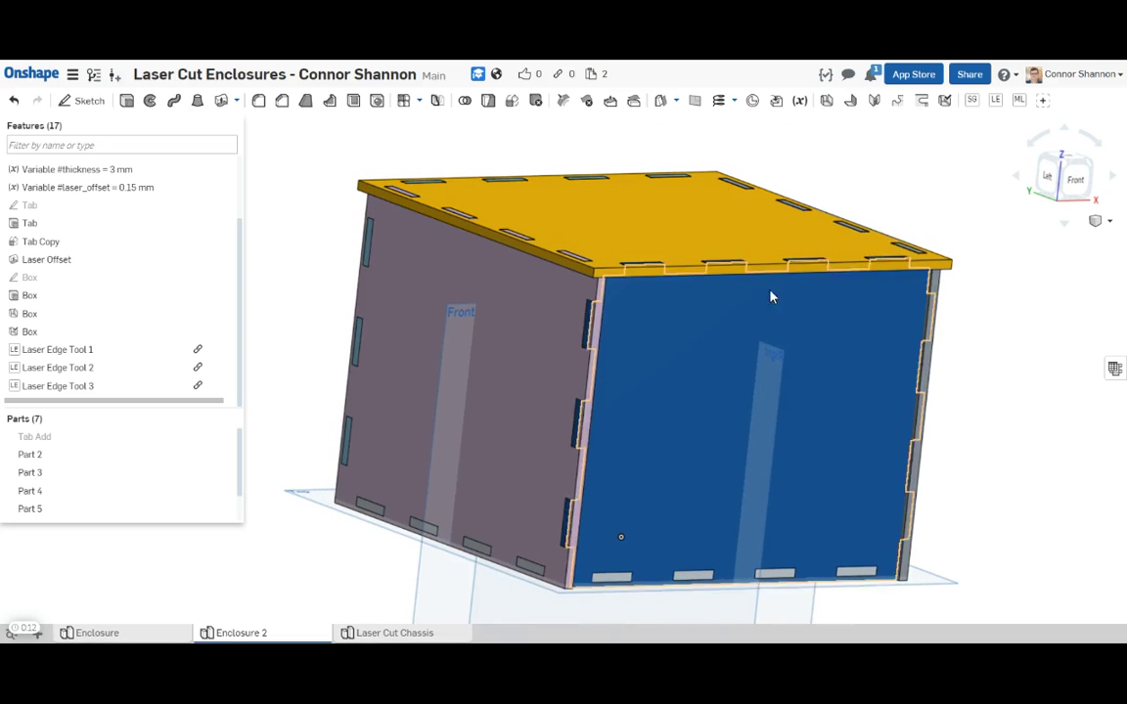